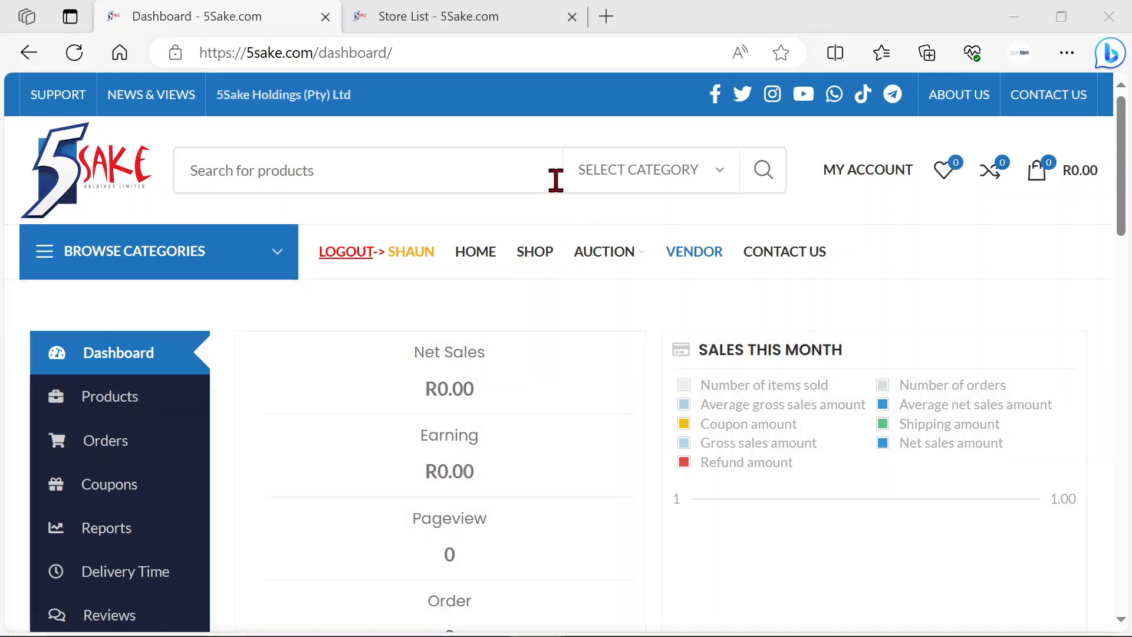
Step: View the vendor store cards on the Store List page
click(502, 22)
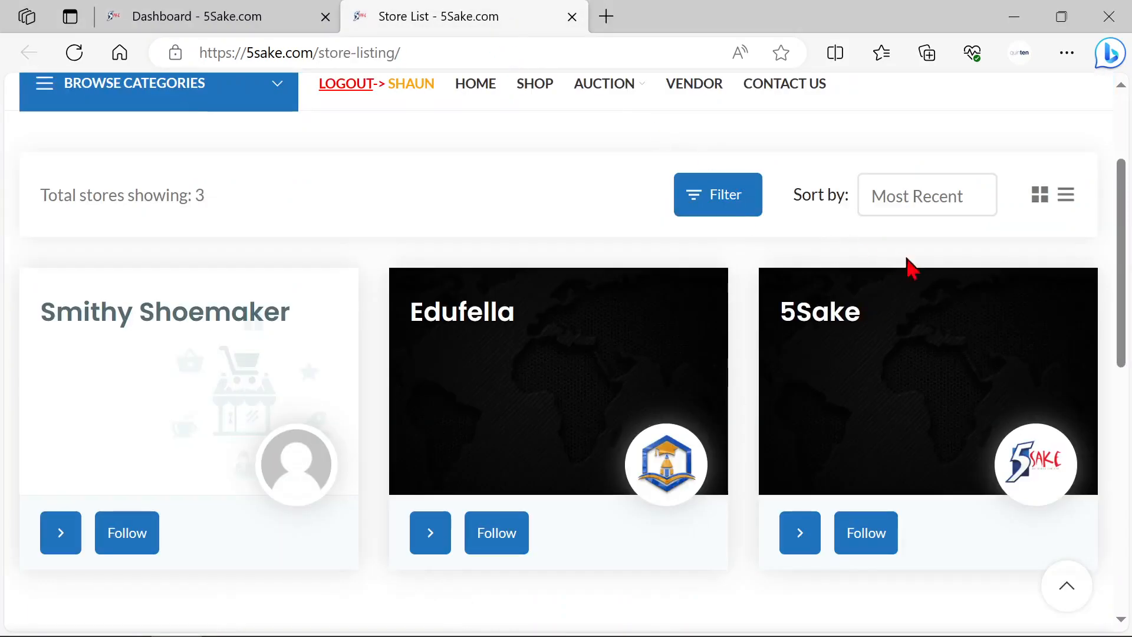
scroll(943, 295, up, 3)
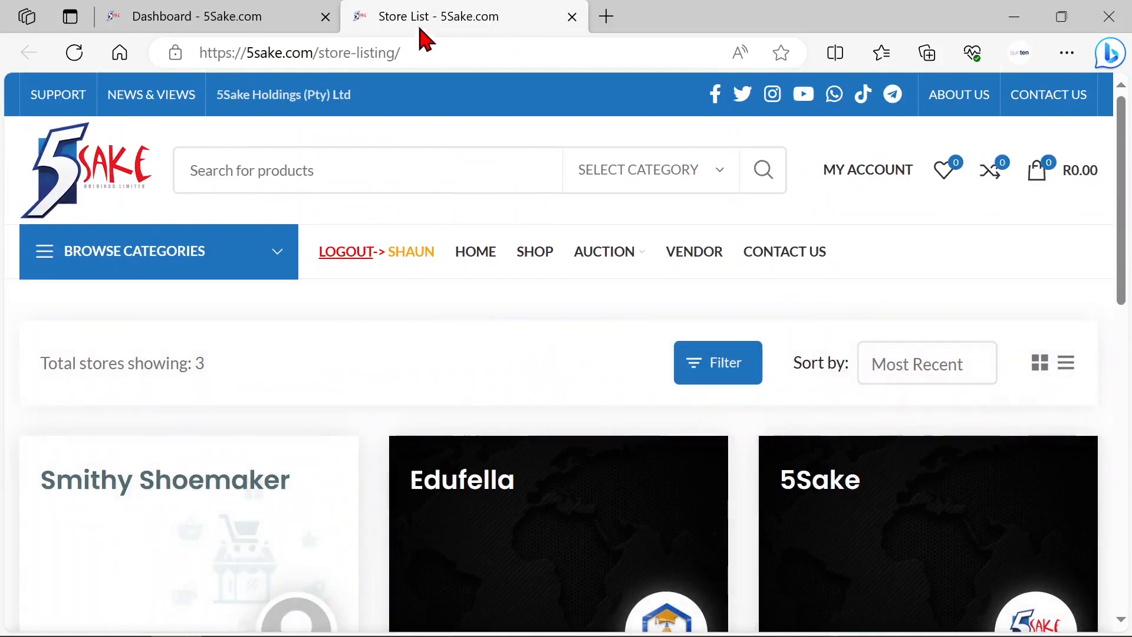
scroll(896, 422, down, 3)
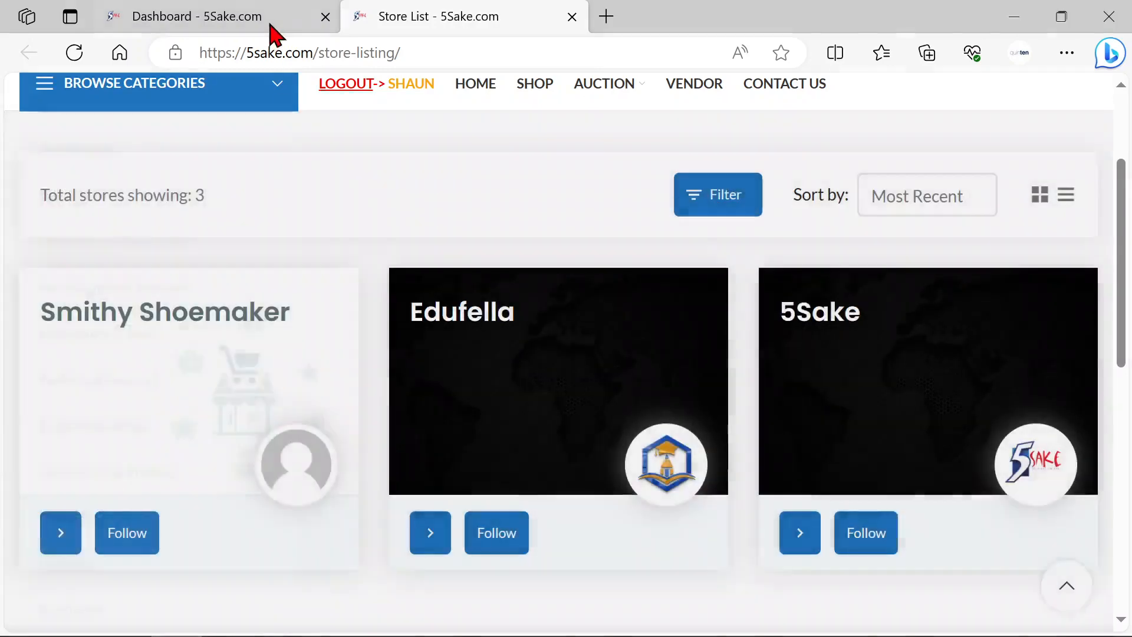
Step: Return to the vendor dashboard and open the Store settings at the banner upload area
click(268, 24)
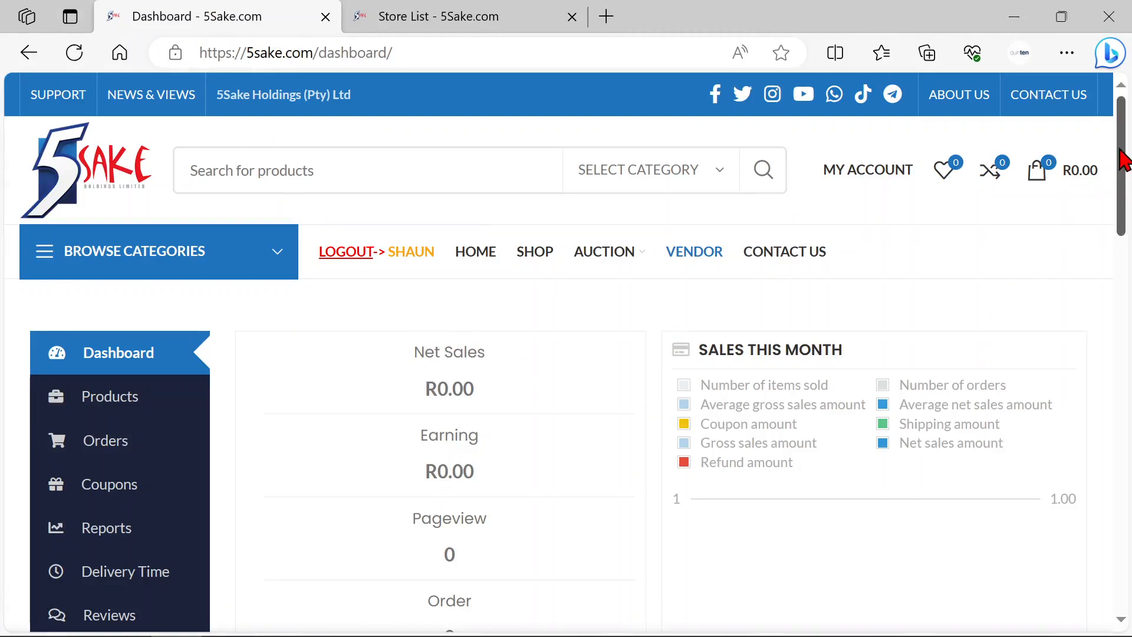
drag(1122, 154, 1119, 328)
mouse_move(81, 383)
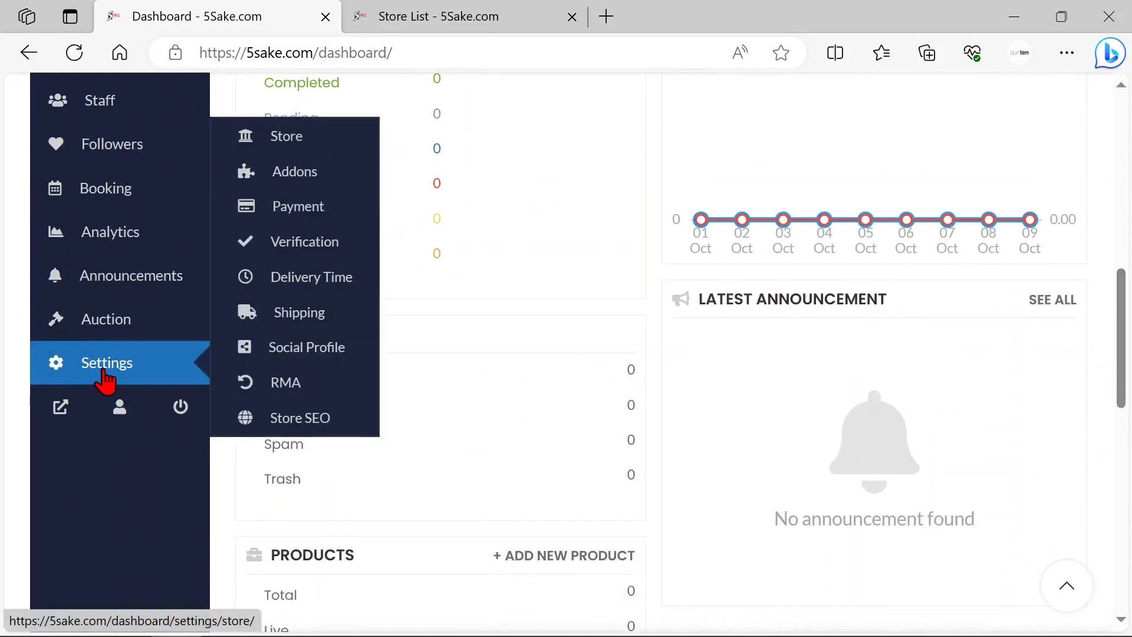
click(287, 139)
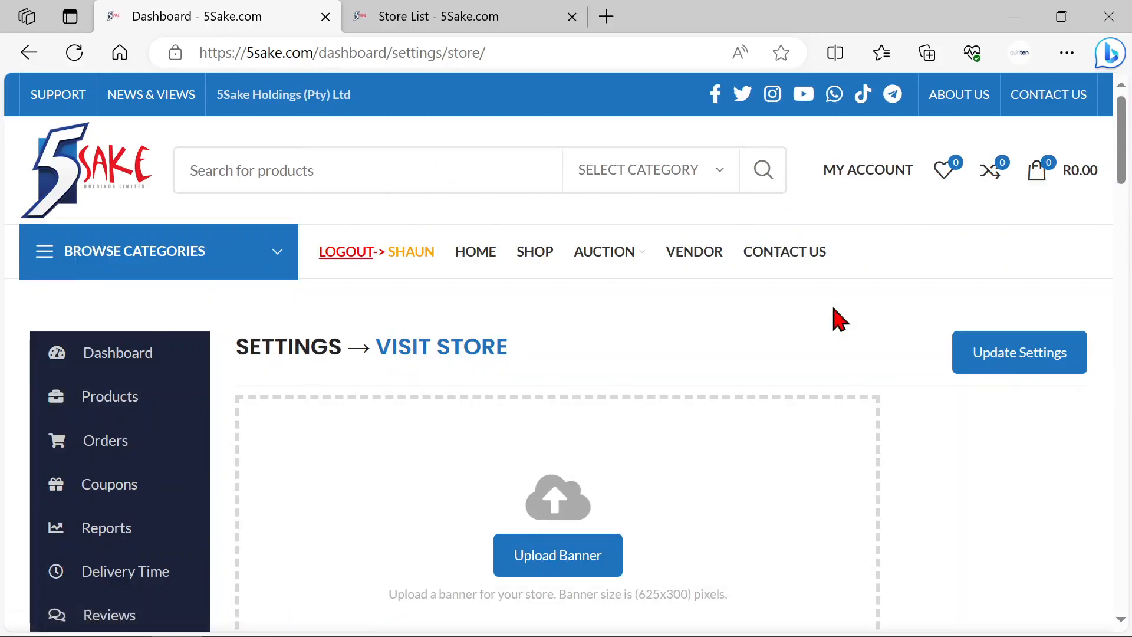
scroll(920, 345, down, 1)
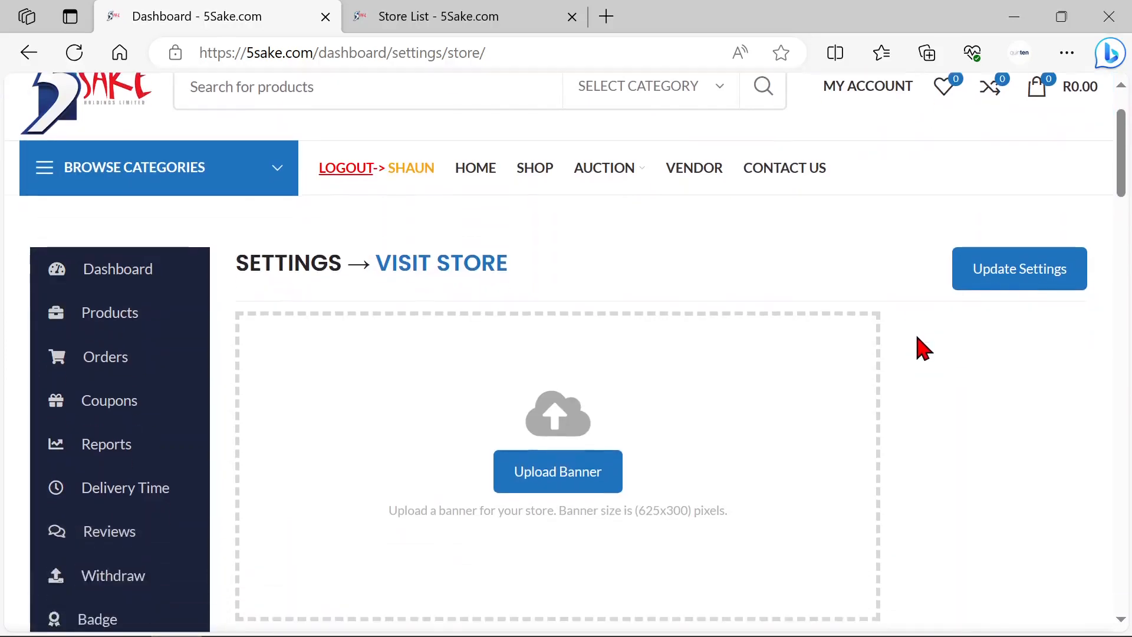
scroll(923, 349, down, 1)
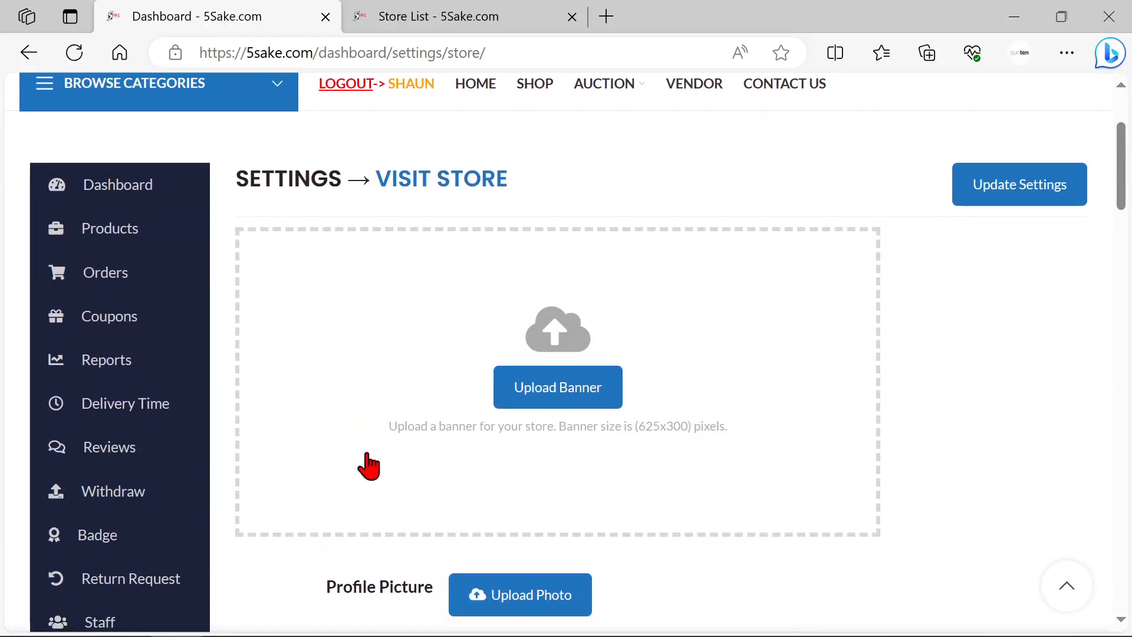
Step: Check the store cards on the Store List page, and upload images (3) from Downloads for the store banner
click(462, 18)
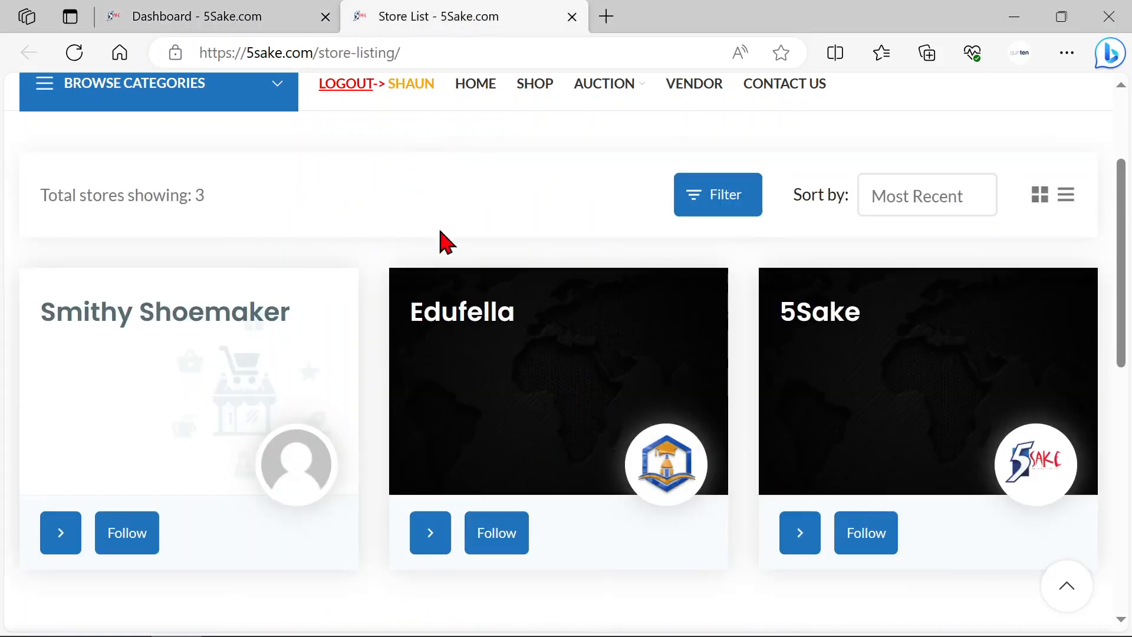
click(252, 17)
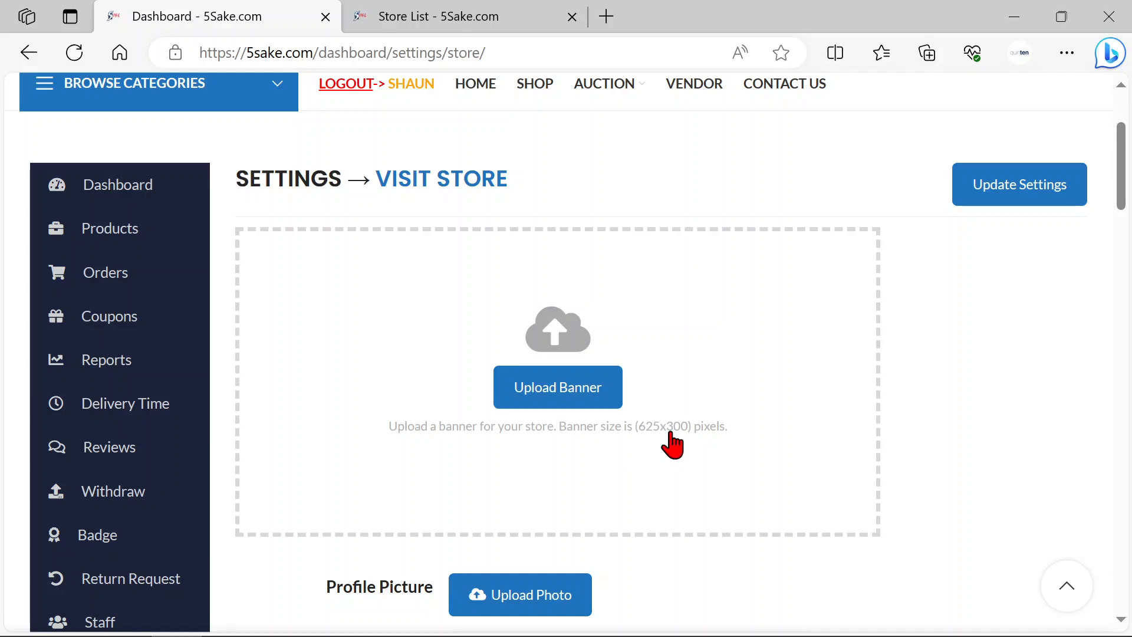
click(567, 411)
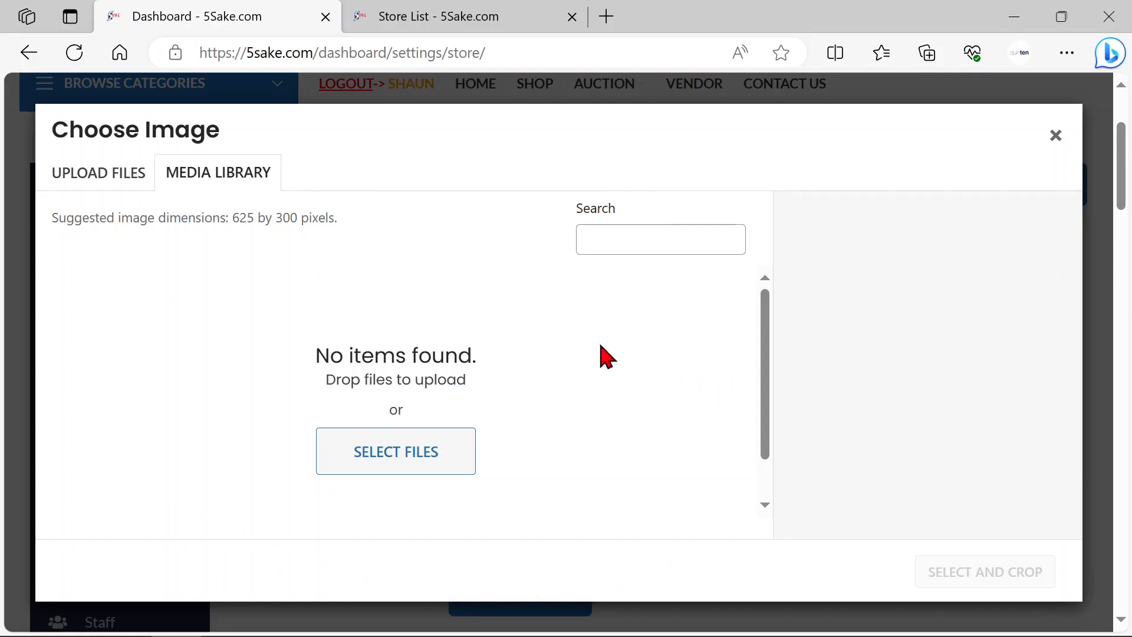
click(79, 184)
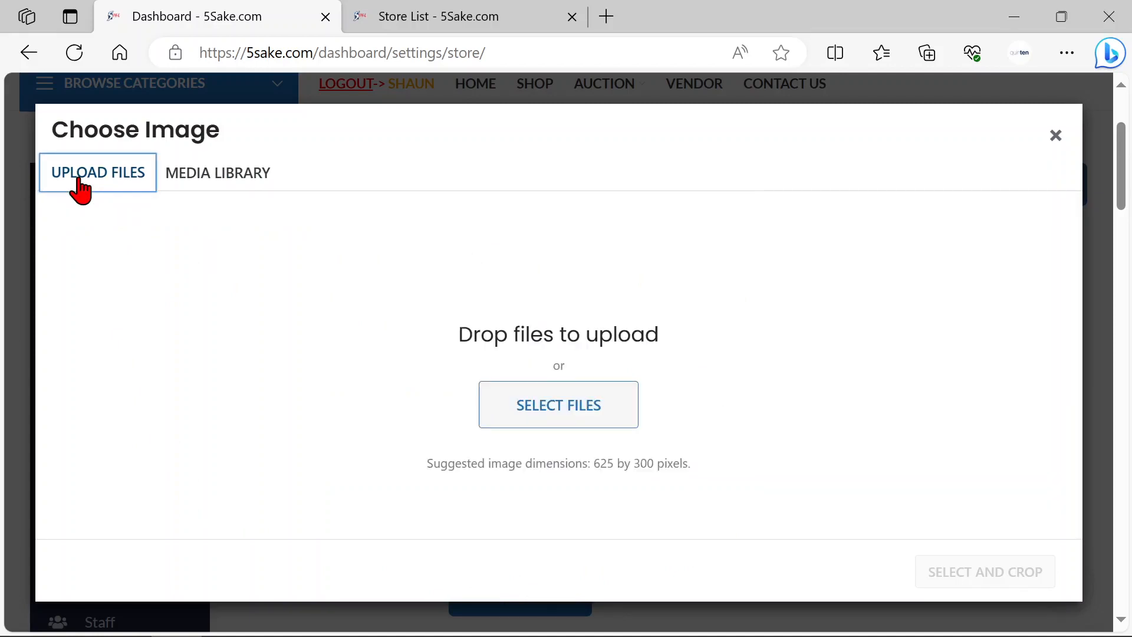
click(562, 411)
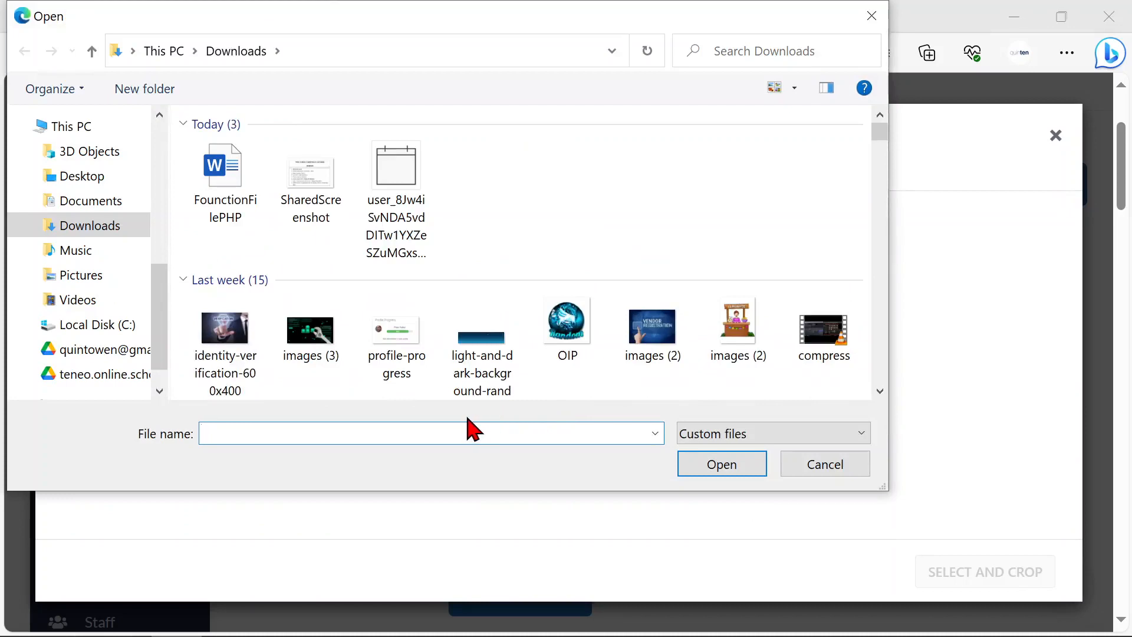
double_click(311, 335)
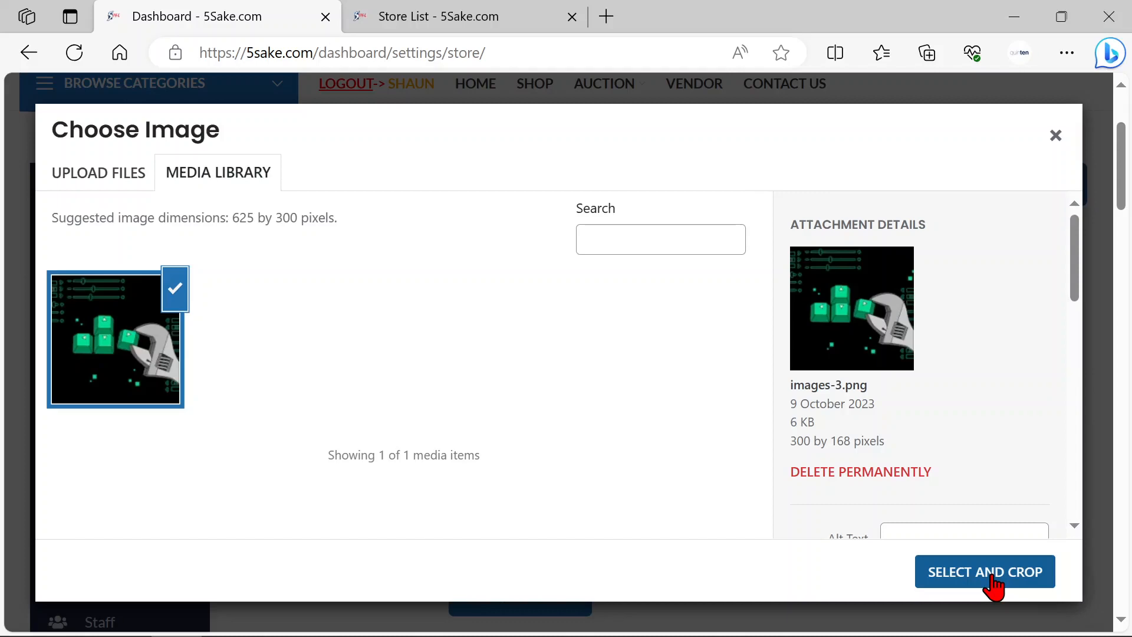
Step: Crop the banner image with the crop frame at its upper edge and save the store settings
click(993, 583)
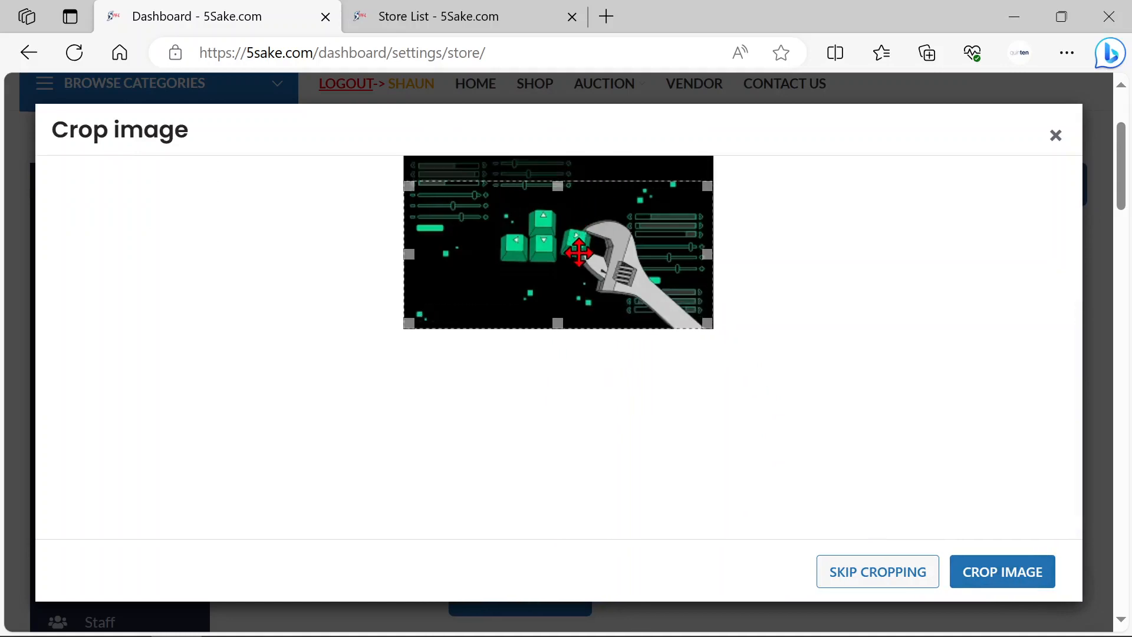
drag(585, 235, 592, 211)
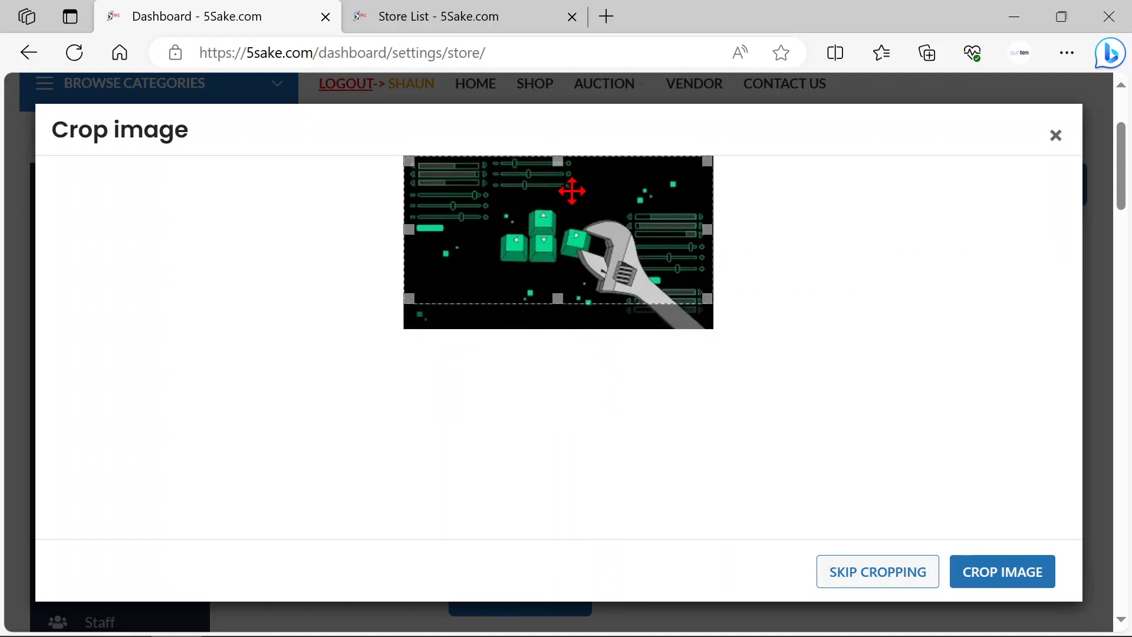
click(997, 577)
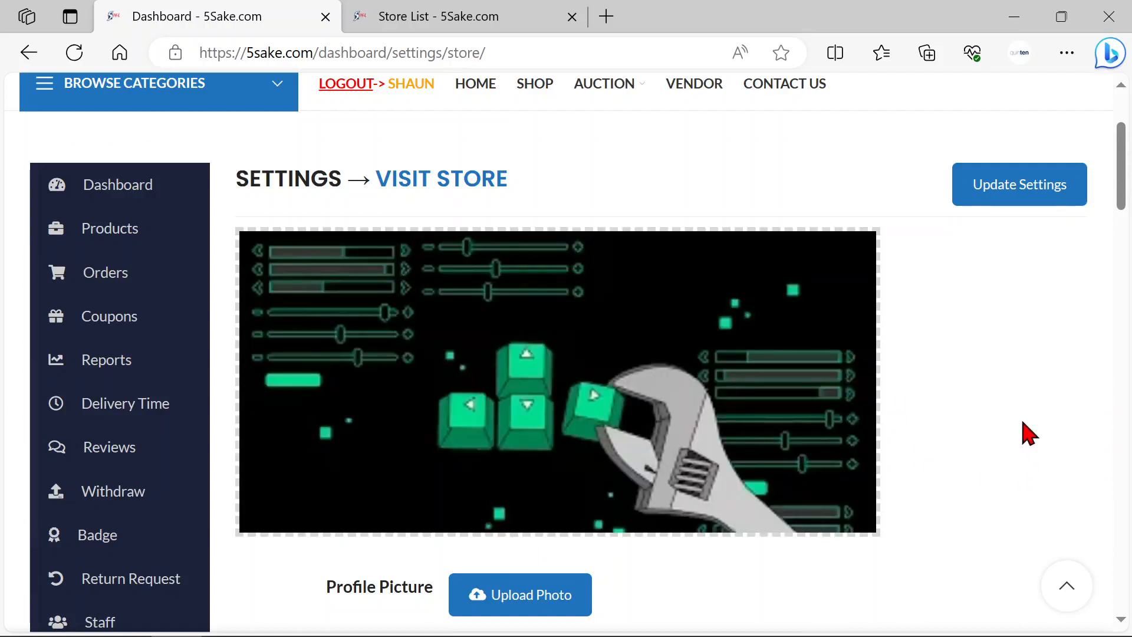
click(1005, 201)
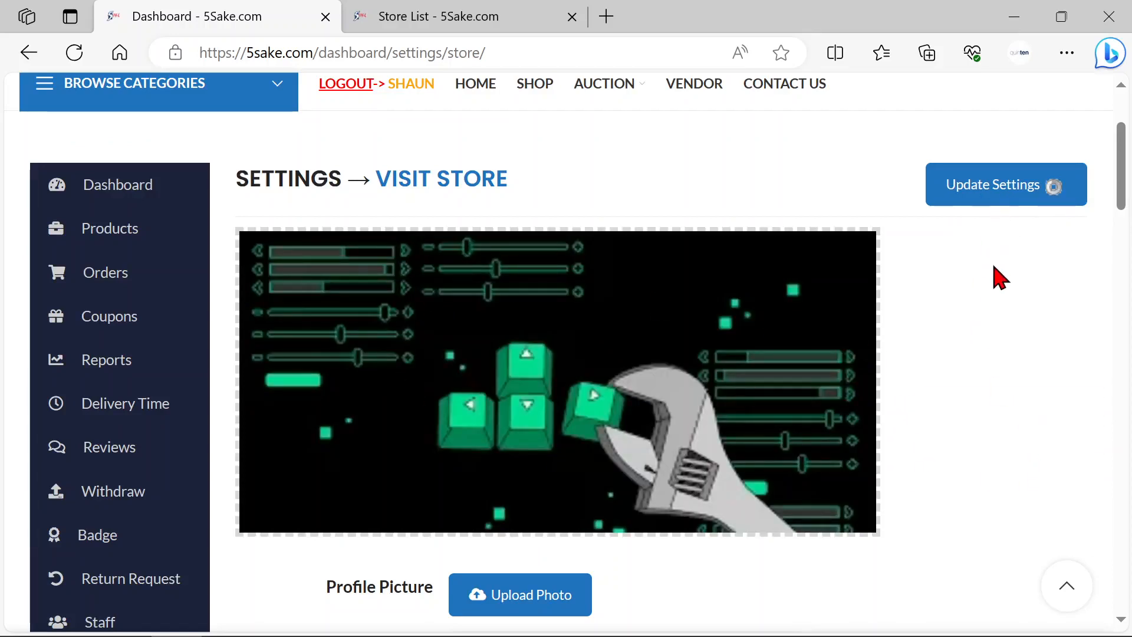
scroll(1014, 342, up, 2)
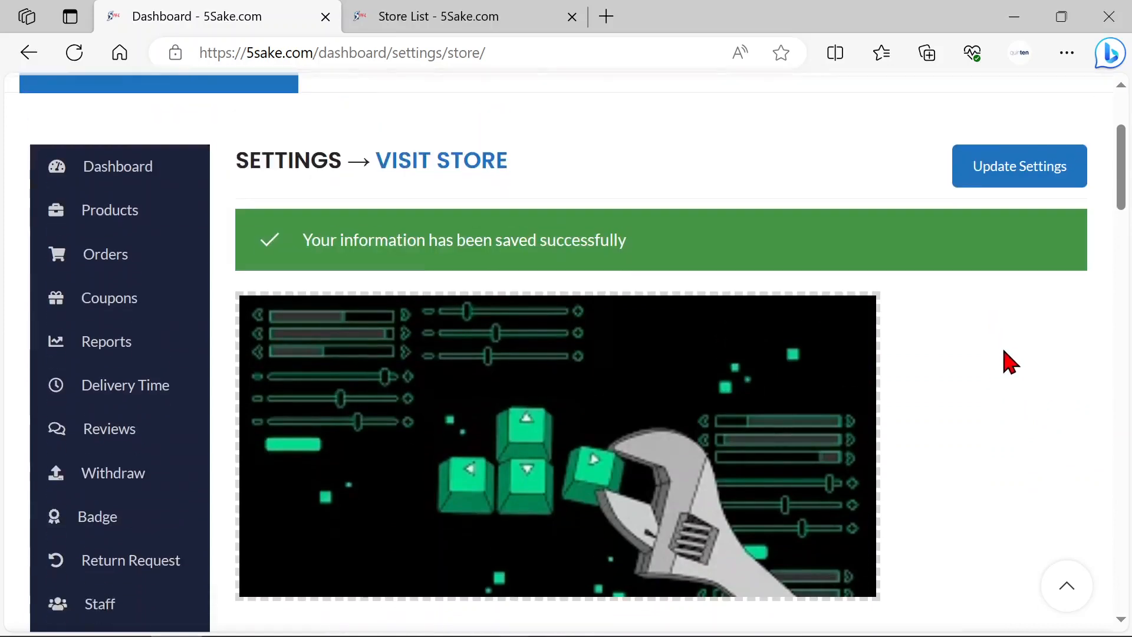
Step: Reload the Store List page to check the banner on the Smithy Shoemaker card, and return to the store settings
click(471, 32)
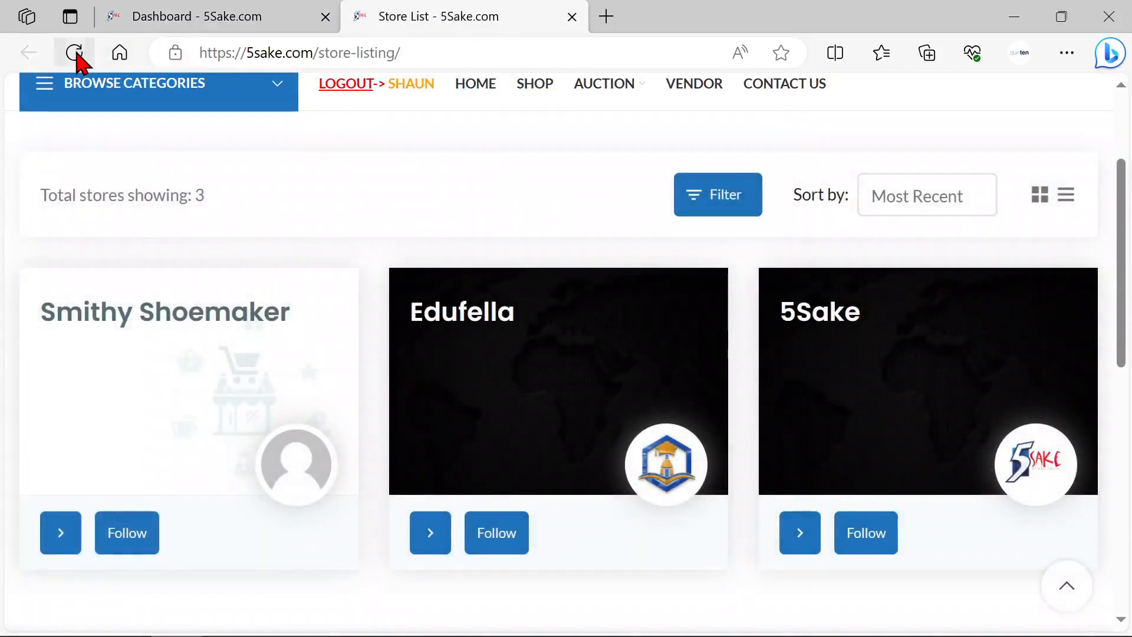
click(74, 53)
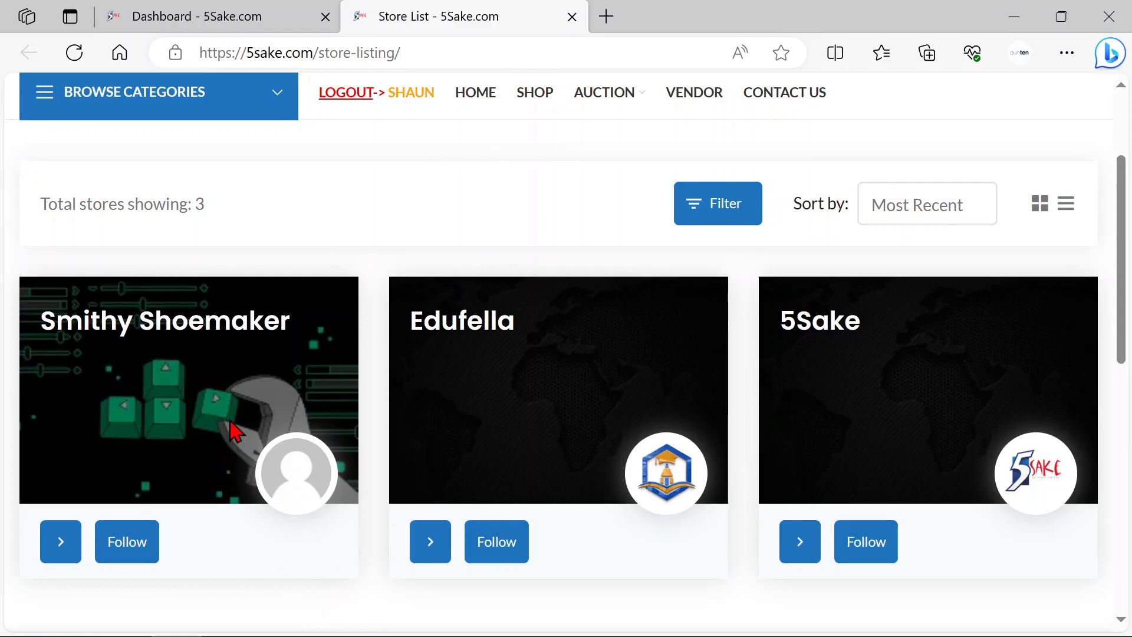
click(221, 28)
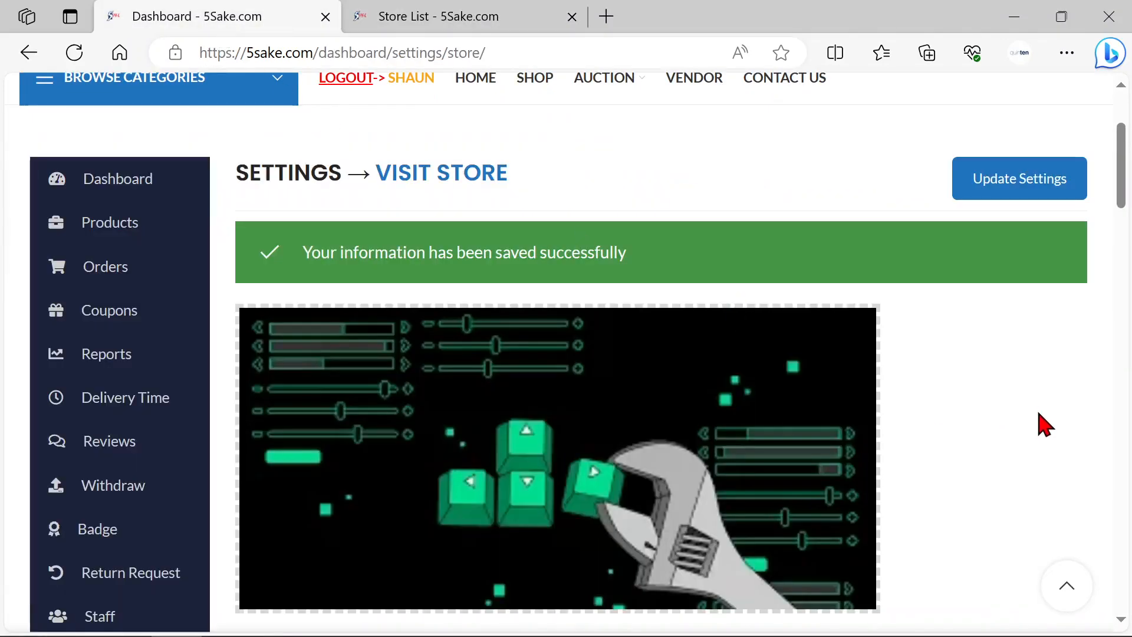
Step: Open the image chooser for the store's profile picture
scroll(1046, 425, down, 3)
scroll(1046, 424, up, 3)
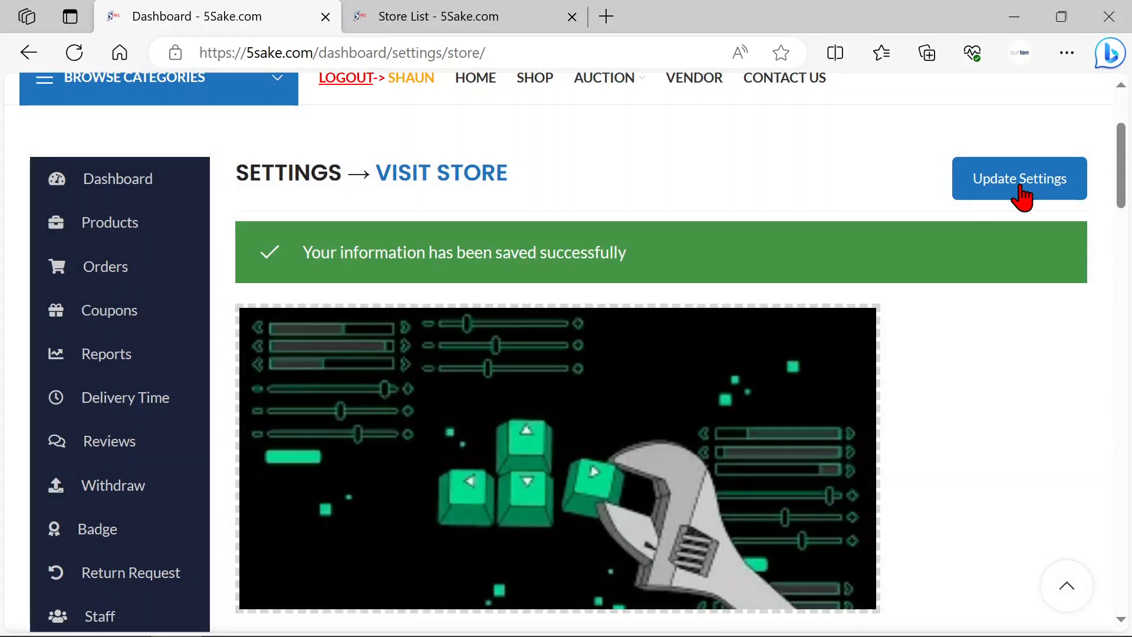
scroll(1003, 480, down, 6)
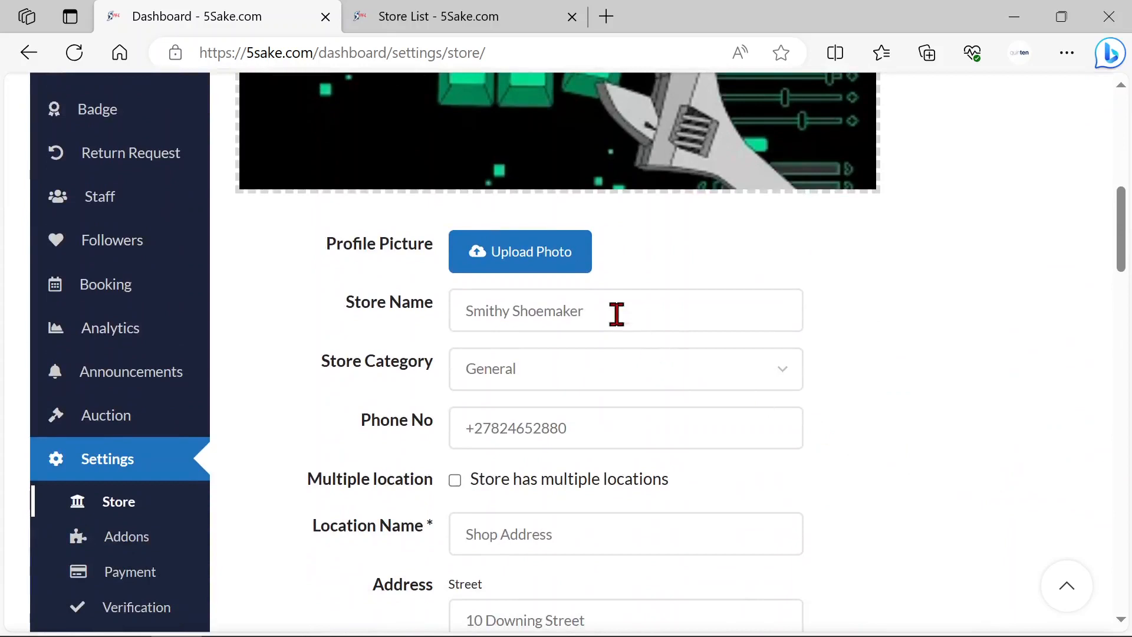
click(515, 259)
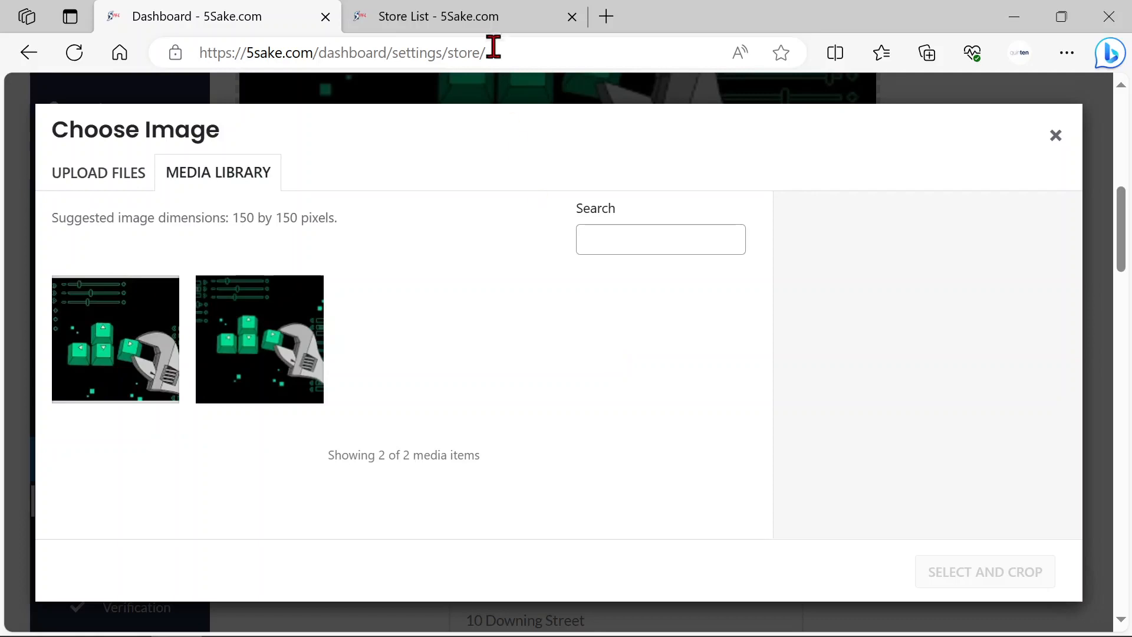
Step: Look at the profile picture spots on the Store List cards and return to the image chooser
click(500, 26)
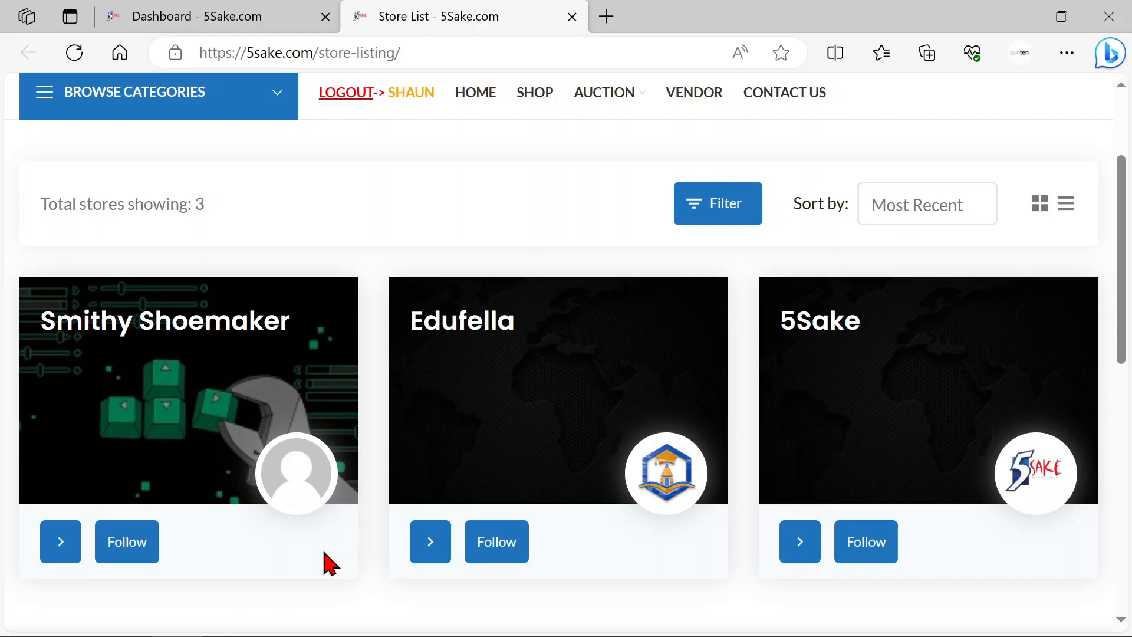
scroll(498, 339, up, 2)
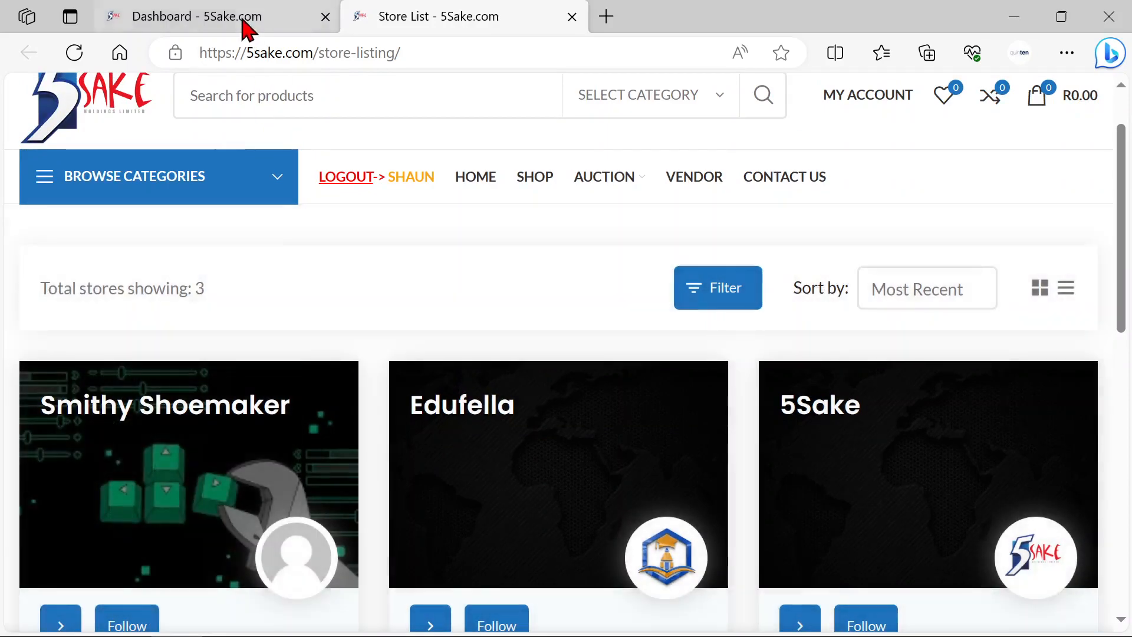
click(243, 21)
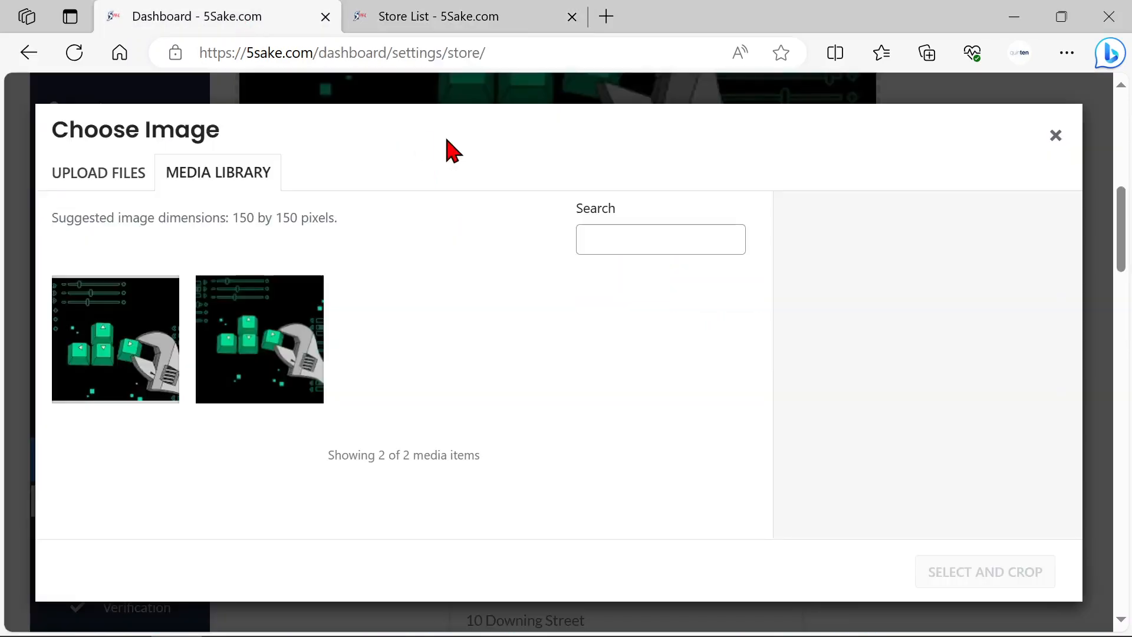
Step: Upload OIP from Downloads as the store's profile picture, cropped to the full image
click(117, 181)
click(575, 411)
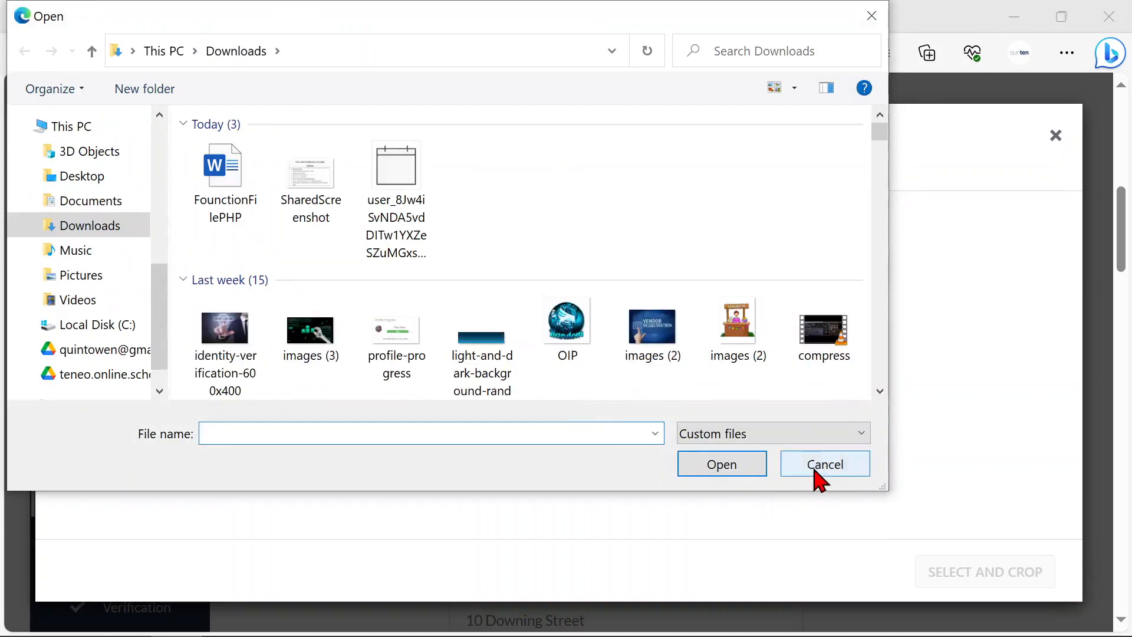
double_click(570, 344)
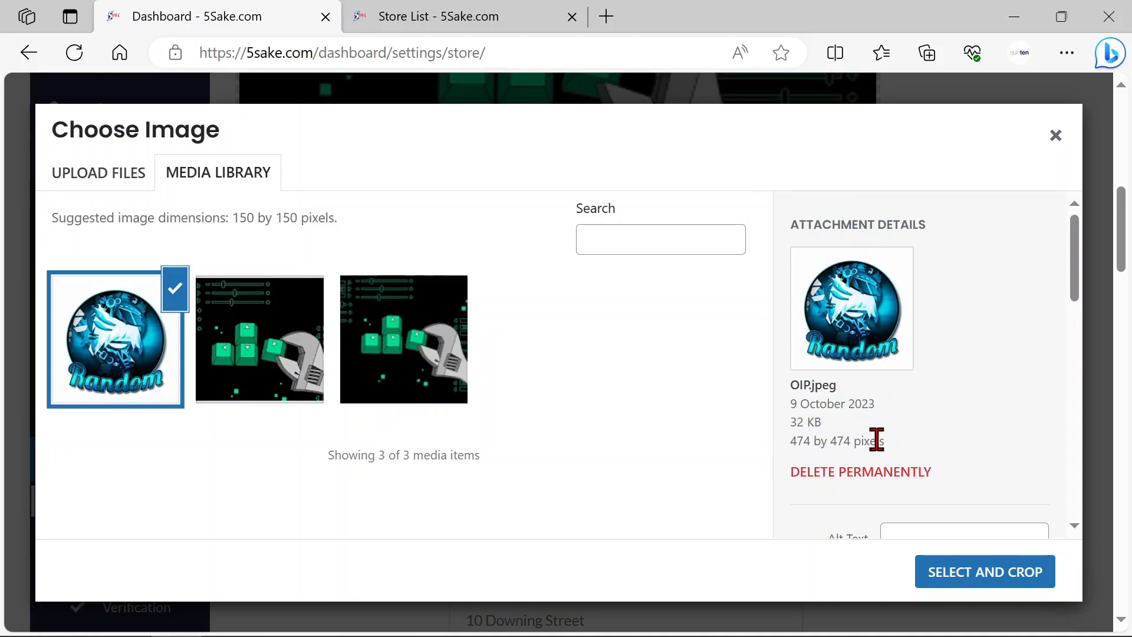
click(999, 583)
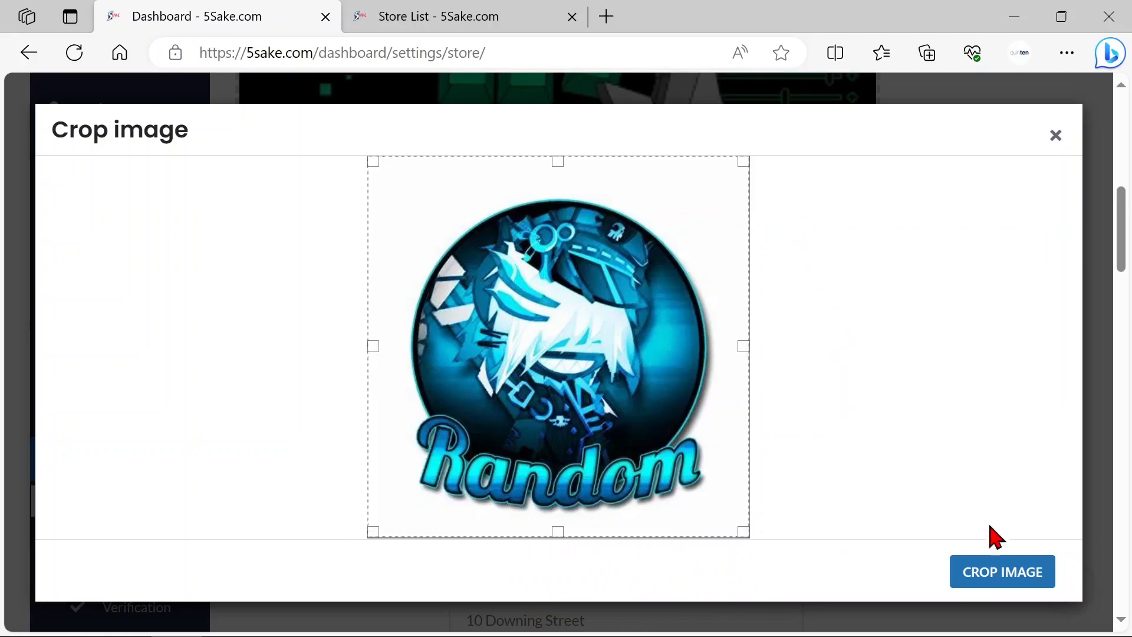
click(1029, 581)
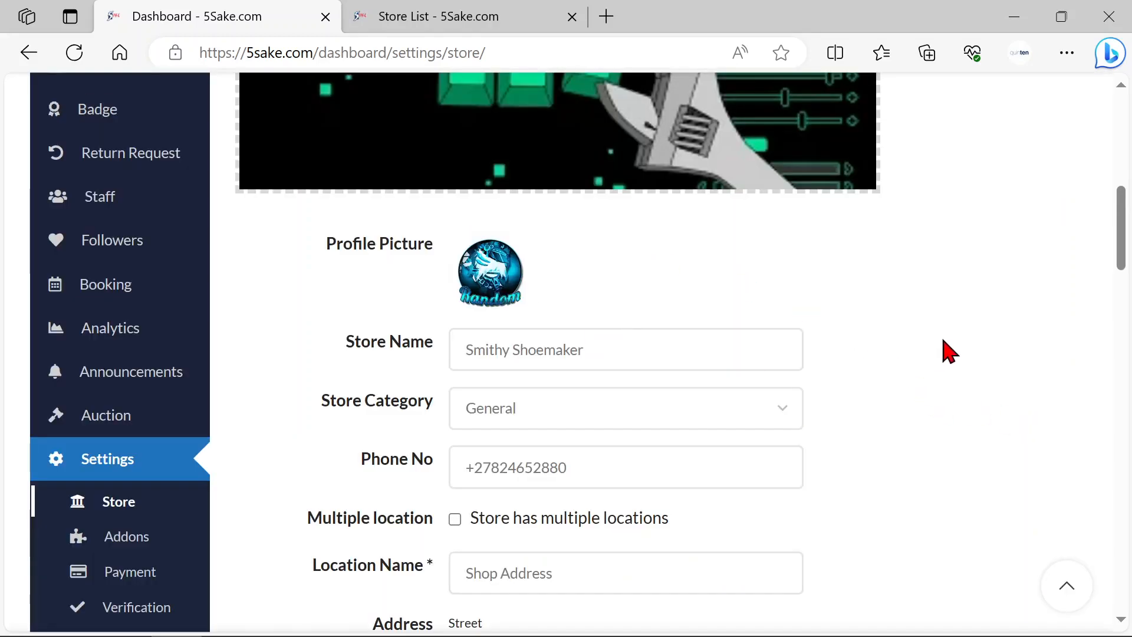
Step: Review the store details below the profile picture and save the updated store settings
scroll(953, 343, down, 1)
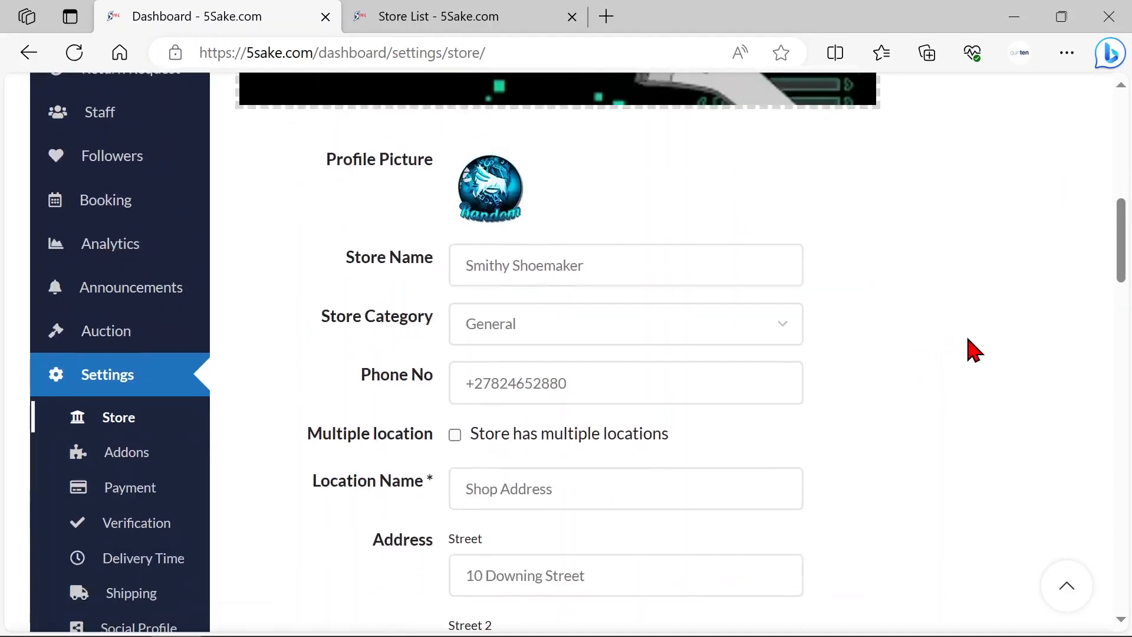
click(628, 270)
text(s)
scroll(992, 362, up, 7)
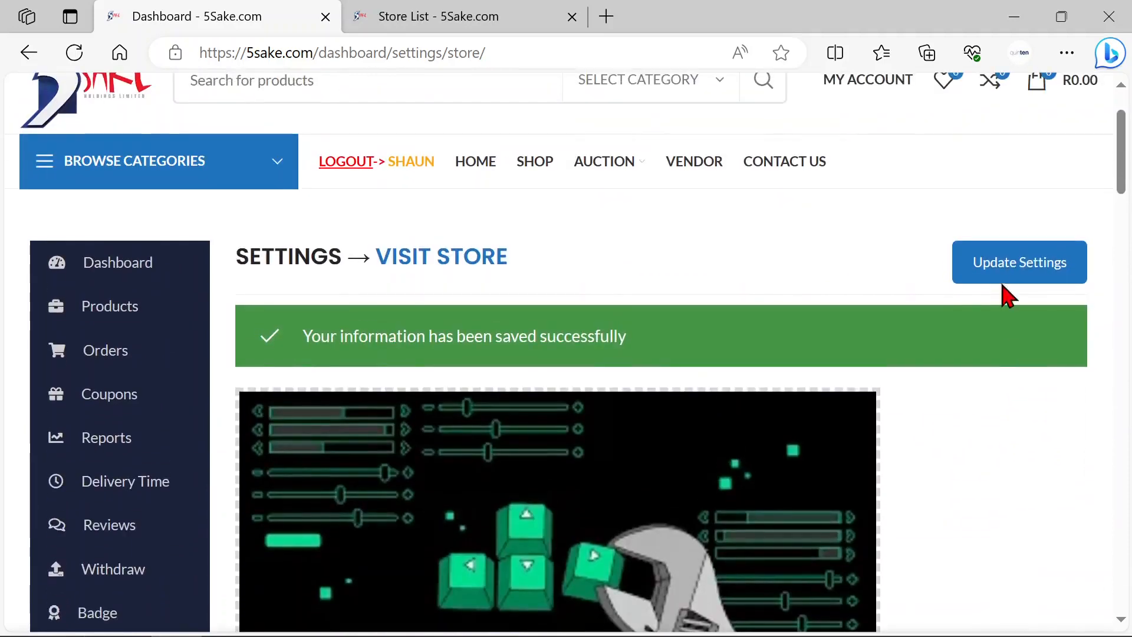
click(1003, 278)
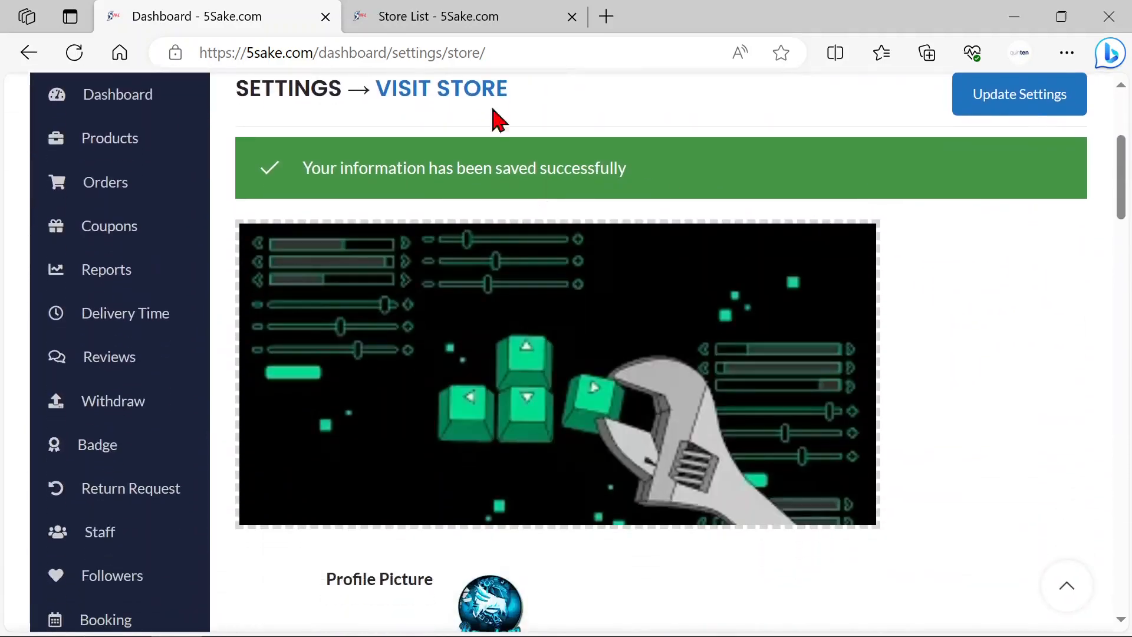
Step: Reload the Store List page and check the Smithy Shoemakers card for the updated profile picture
click(451, 19)
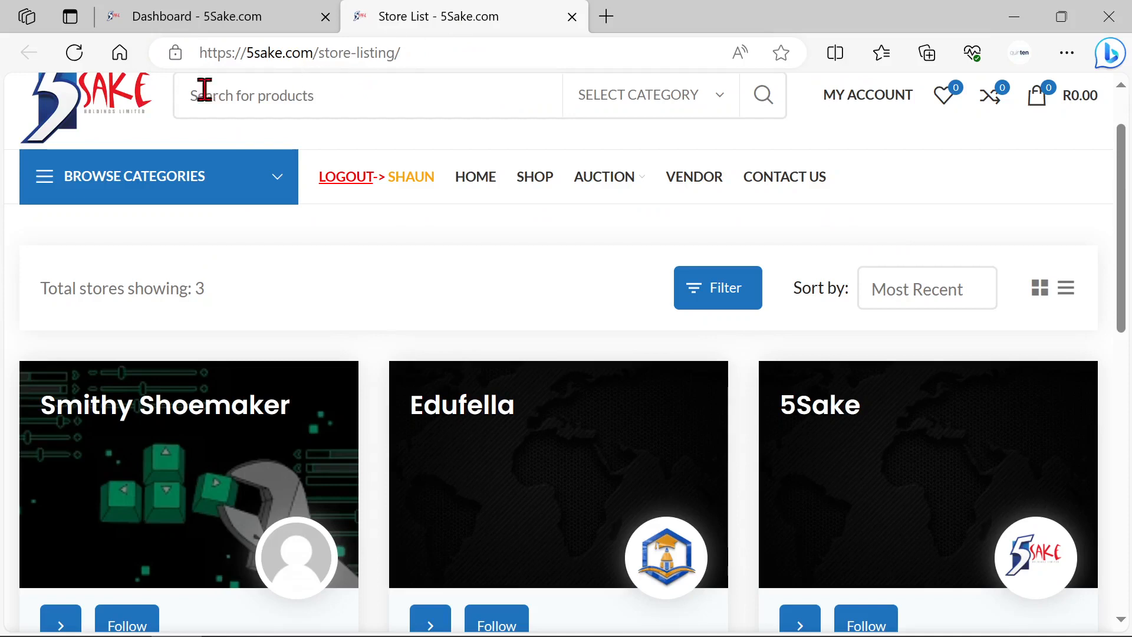
click(74, 53)
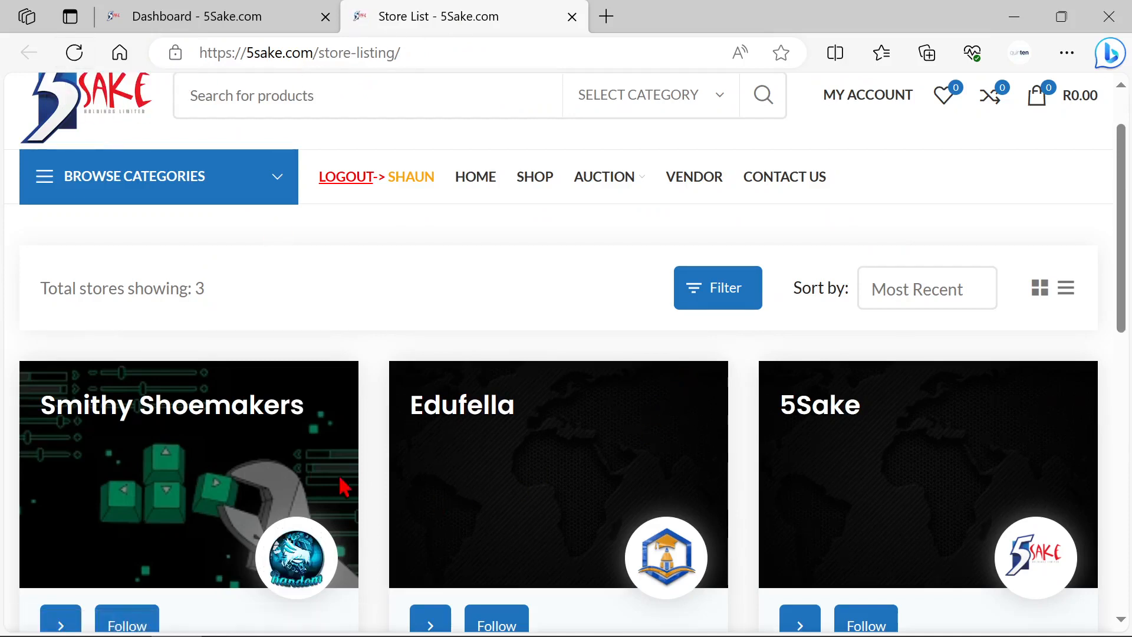
scroll(351, 460, down, 1)
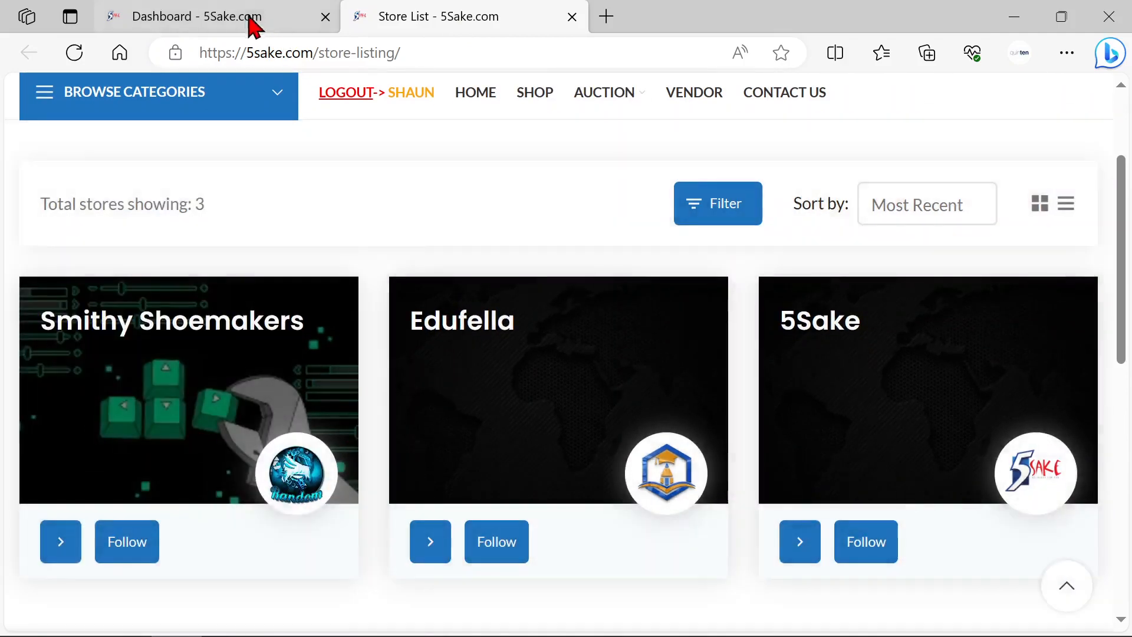
Step: Return to the store settings and choose General as the store category
click(250, 22)
scroll(982, 384, down, 1)
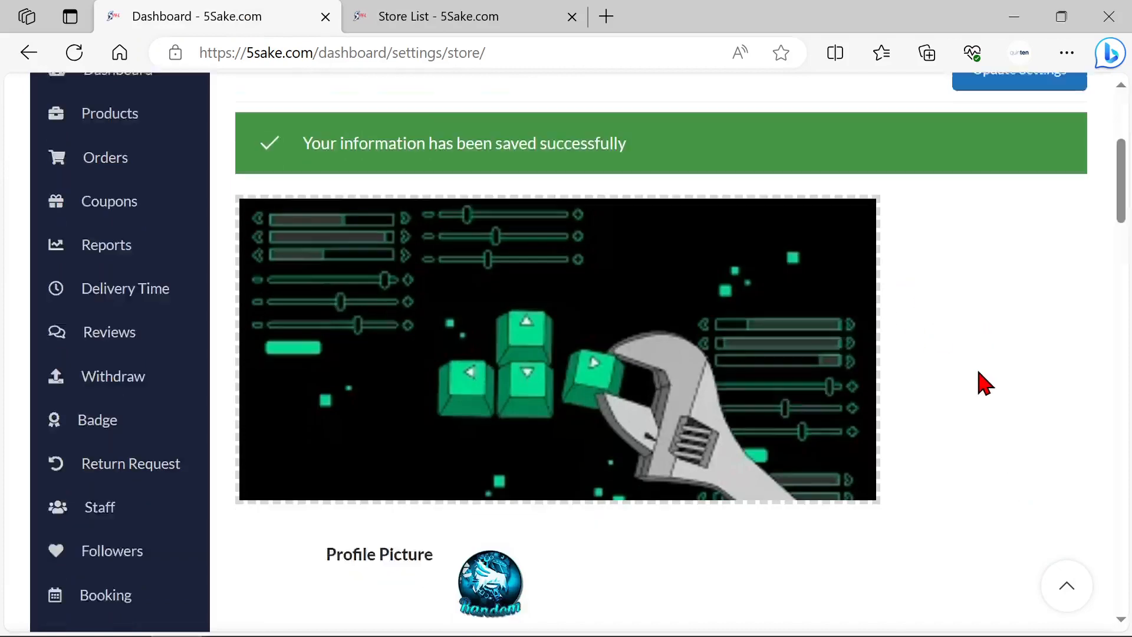
scroll(982, 384, down, 3)
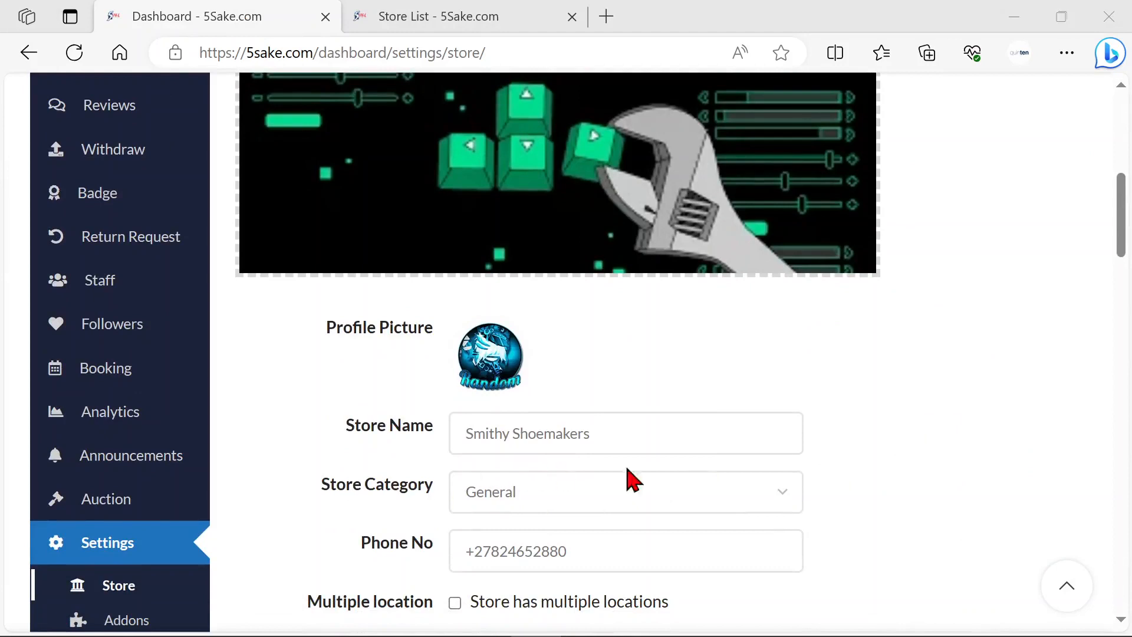
scroll(952, 452, down, 2)
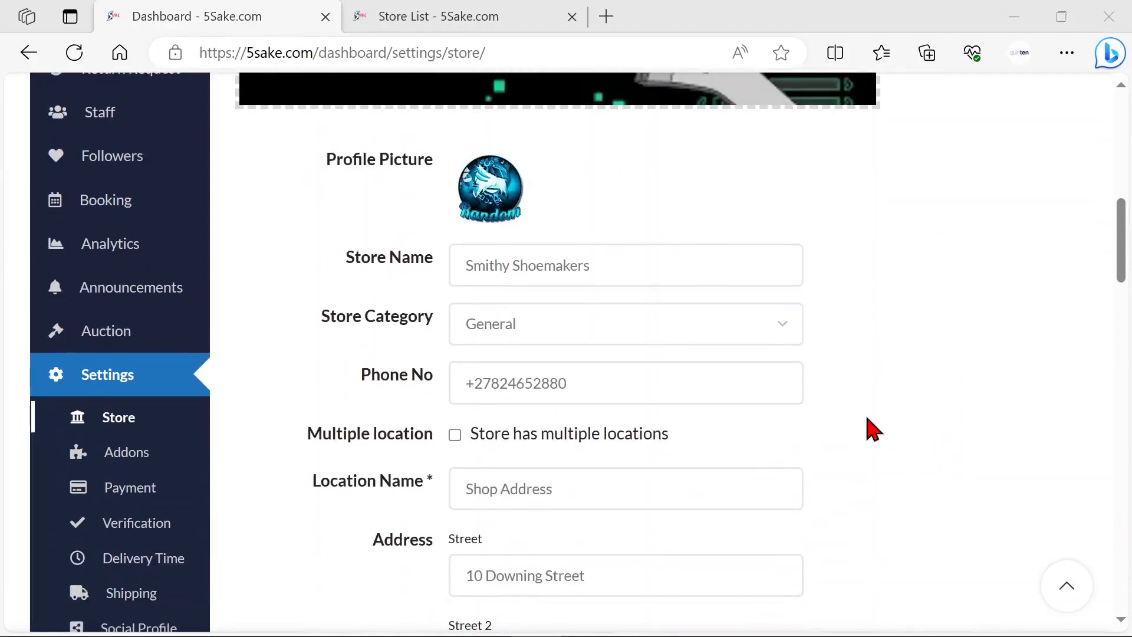
click(774, 334)
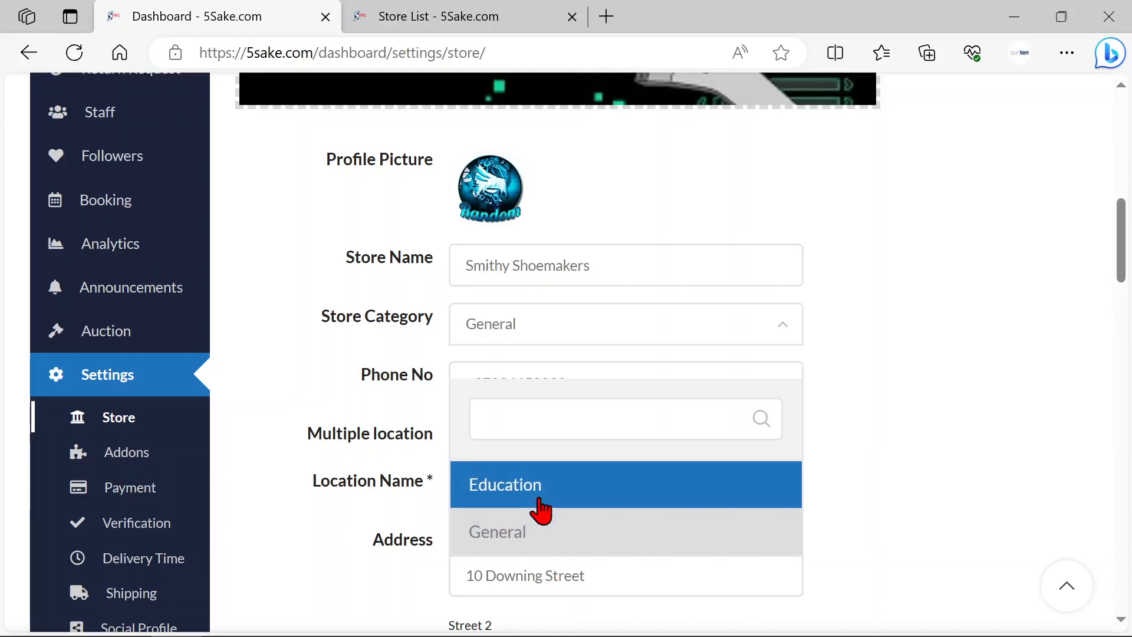
click(525, 539)
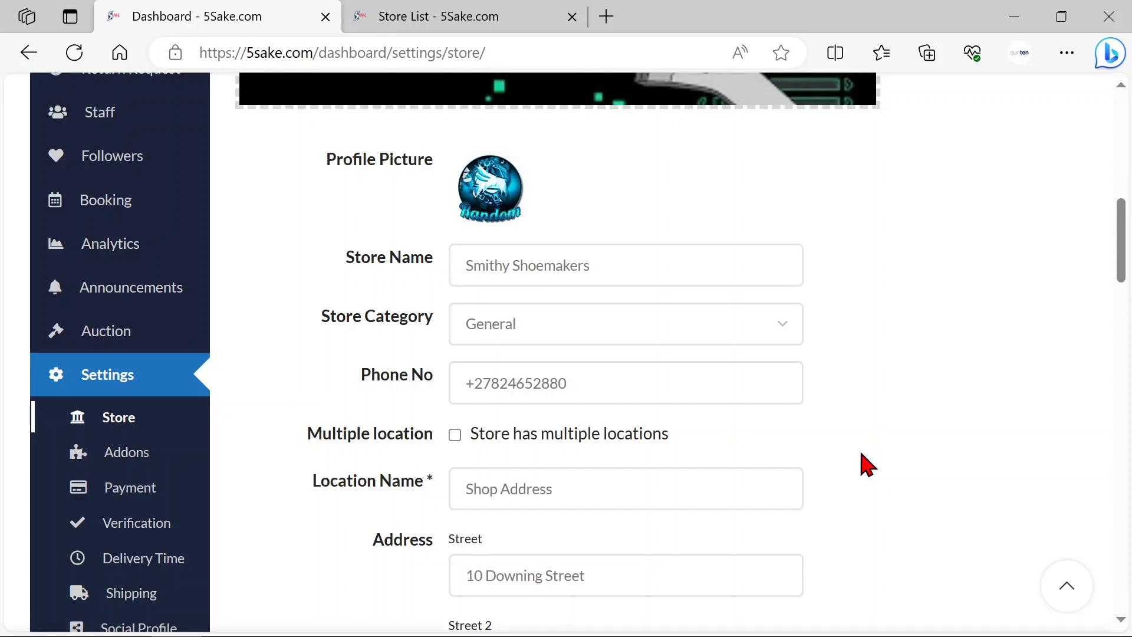
Step: Look at the store's phone number field and dismiss its autofill suggestion
scroll(869, 448, down, 1)
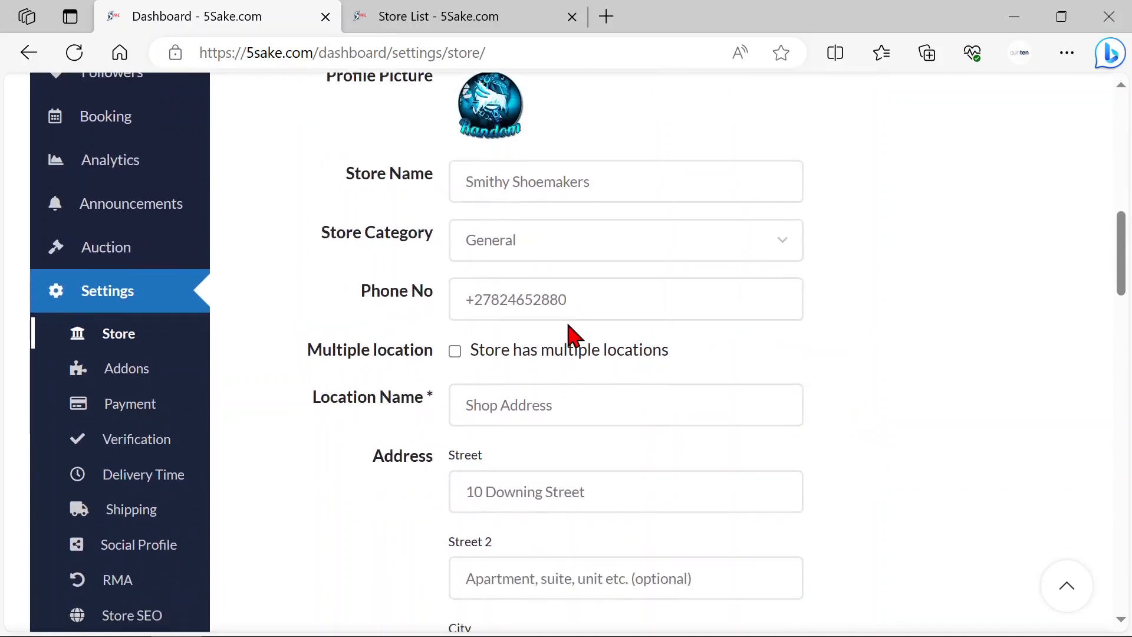
click(578, 301)
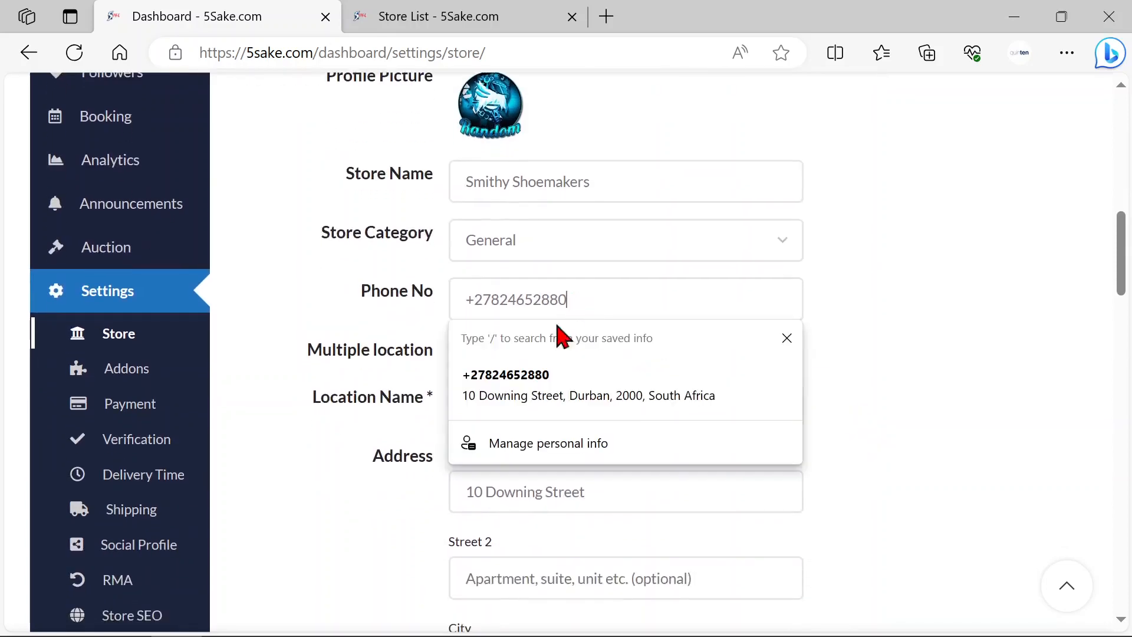
click(936, 306)
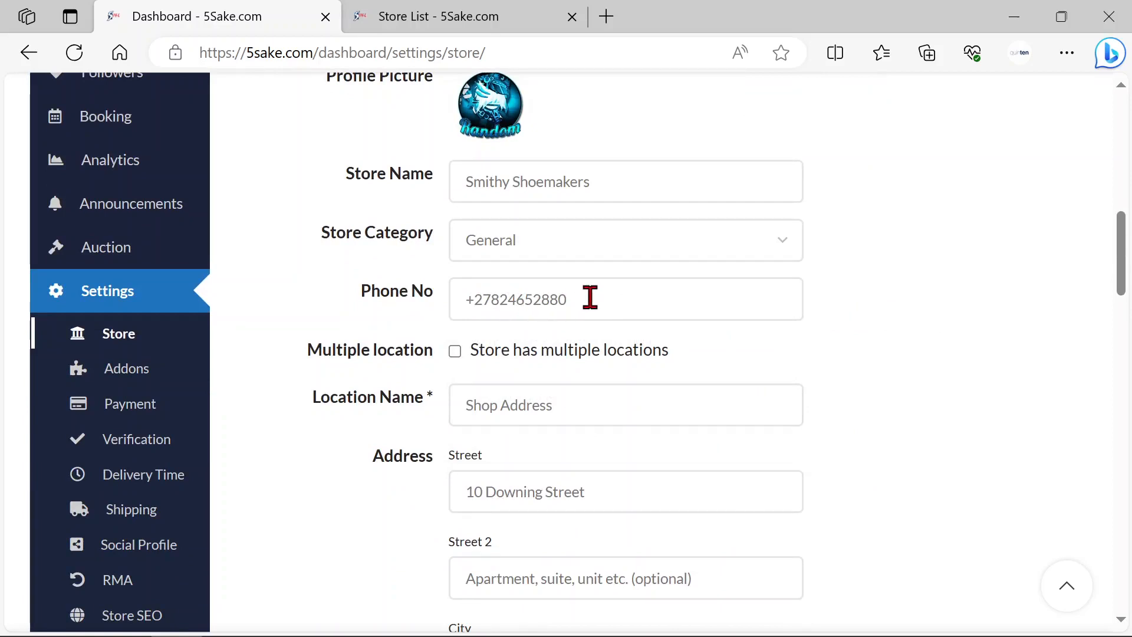
Step: Mark the store as having multiple locations and start adding a new location
scroll(872, 345, down, 1)
scroll(707, 300, down, 1)
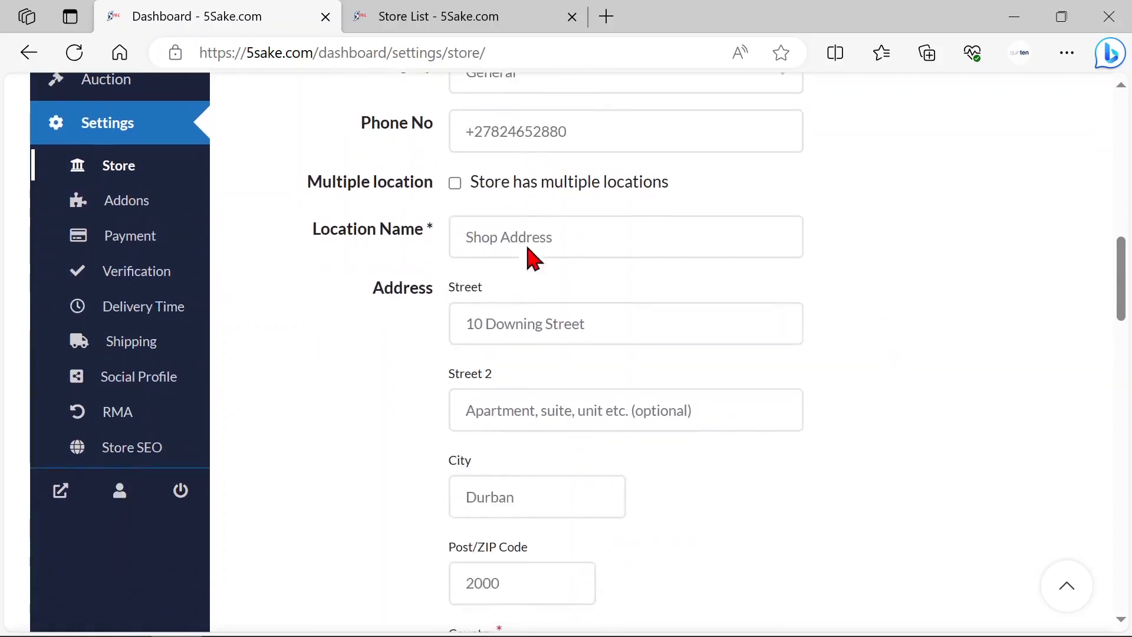
click(454, 188)
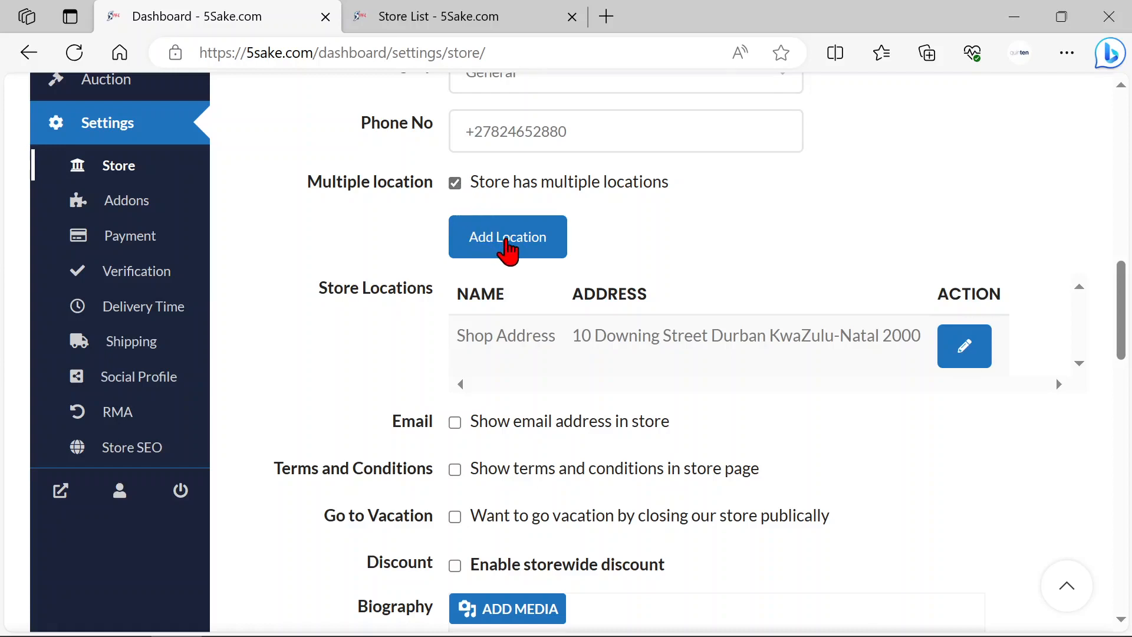
click(525, 250)
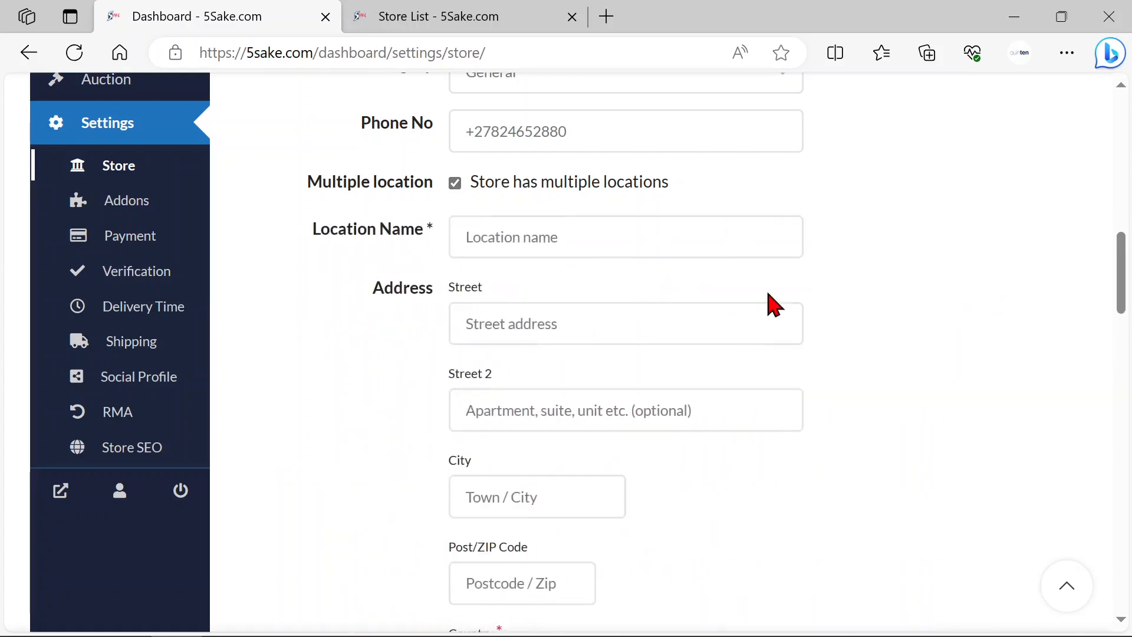
Step: Enter London Branch as the new location's name
click(602, 240)
text(London)
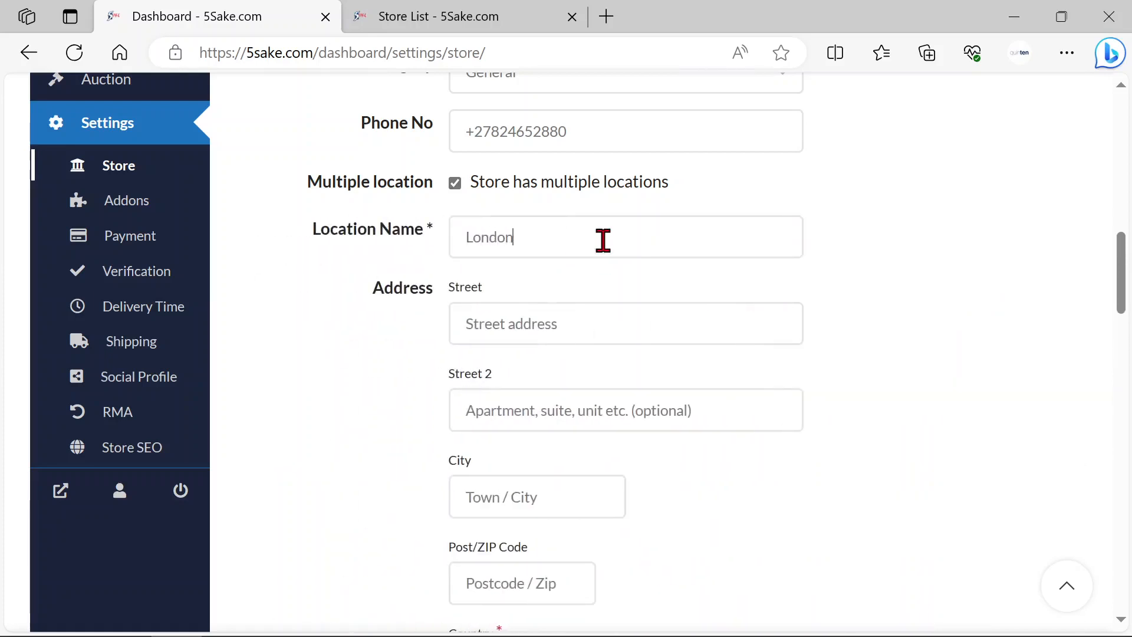
text( Barnch)
key(BackSpace)
key(BackSpace)
key(BackSpace)
key(BackSpace)
key(BackSpace)
text(ranch)
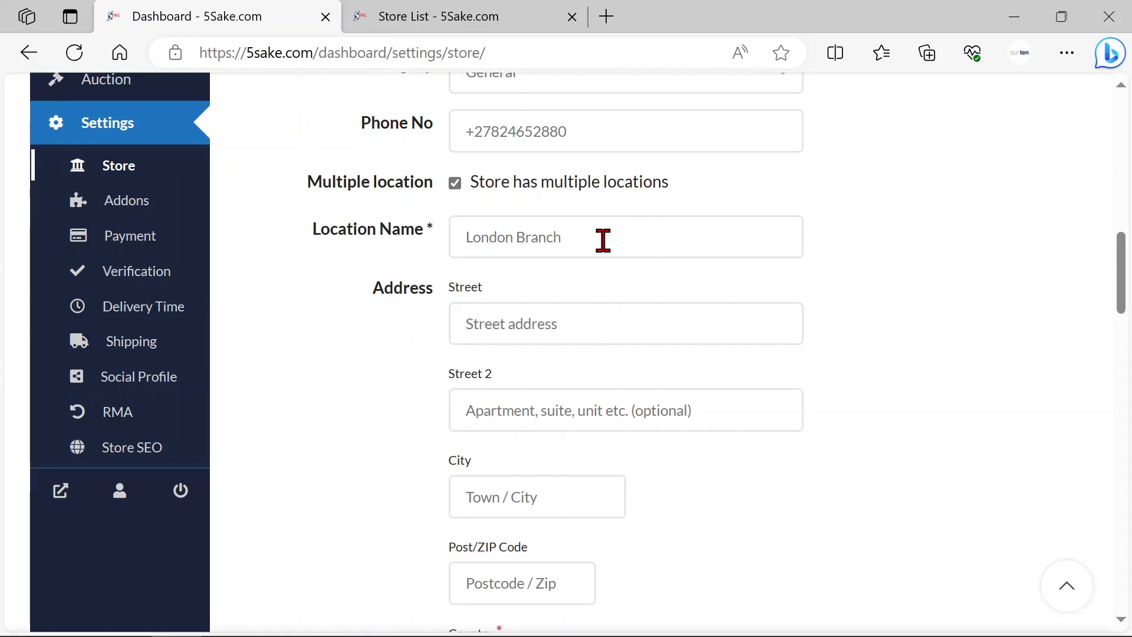
Step: Cancel the new location and turn off the multiple locations option
scroll(643, 537, down, 2)
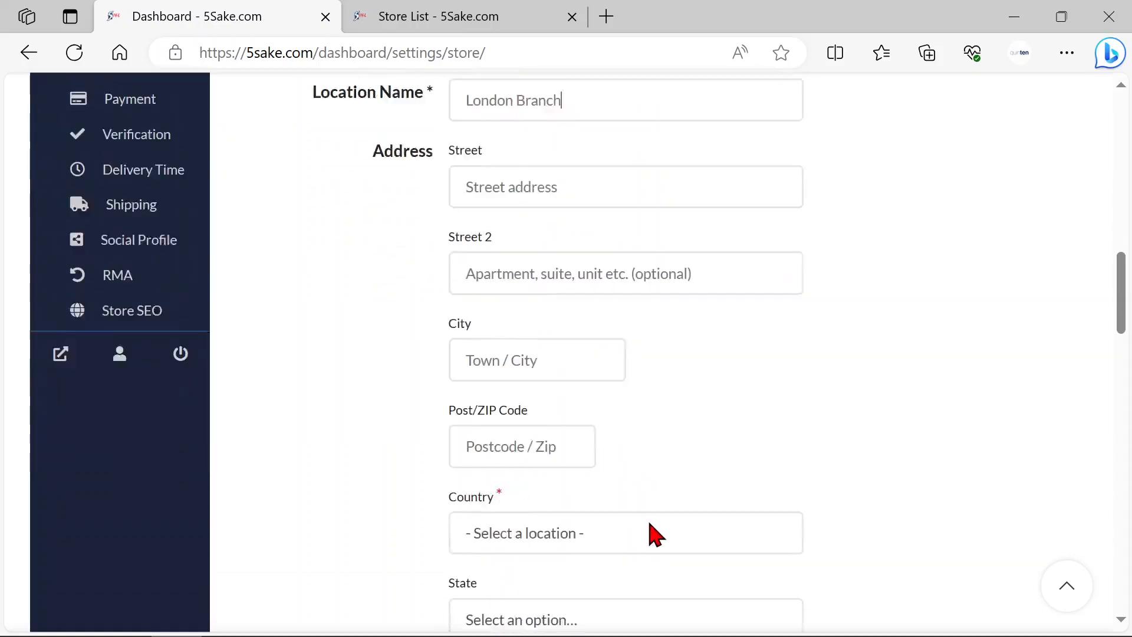
scroll(708, 525, down, 3)
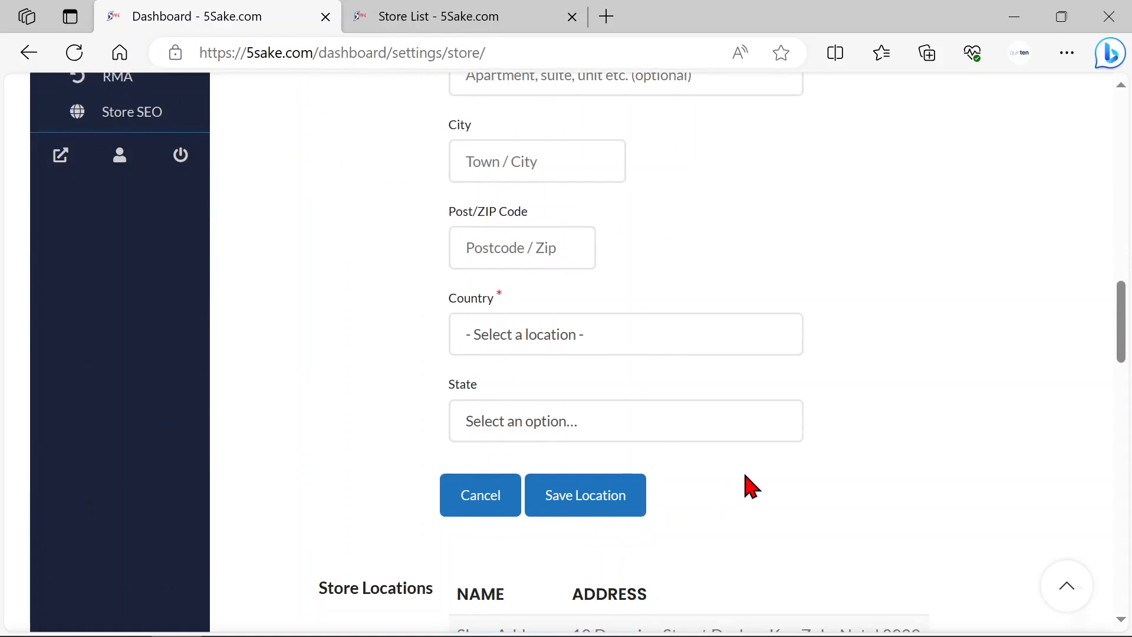
click(475, 511)
scroll(788, 400, up, 7)
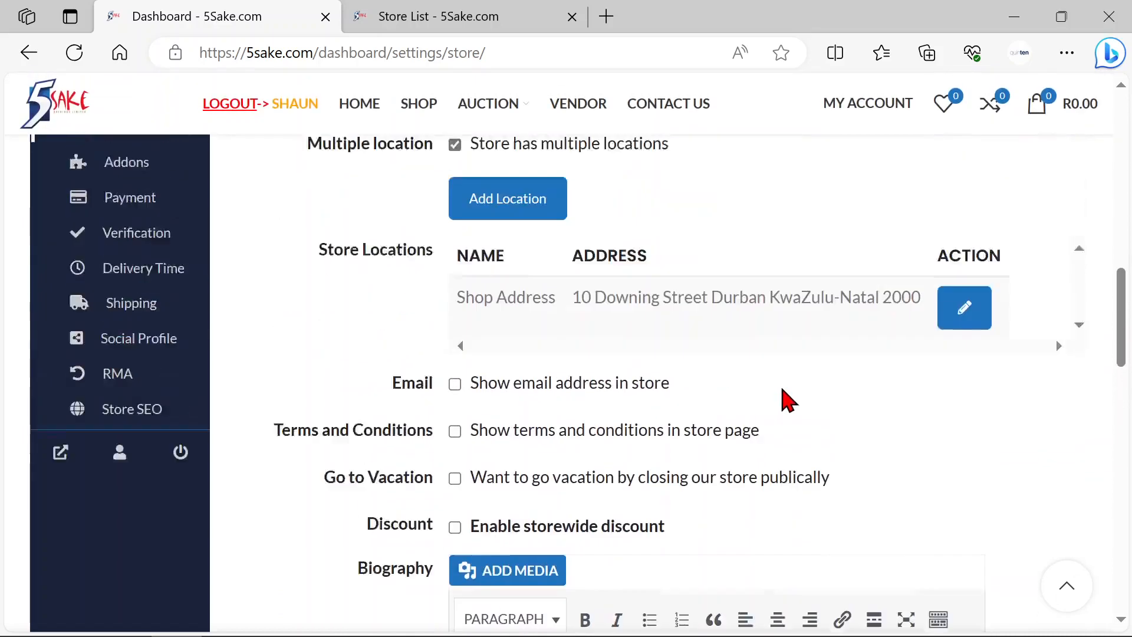
scroll(778, 414, up, 2)
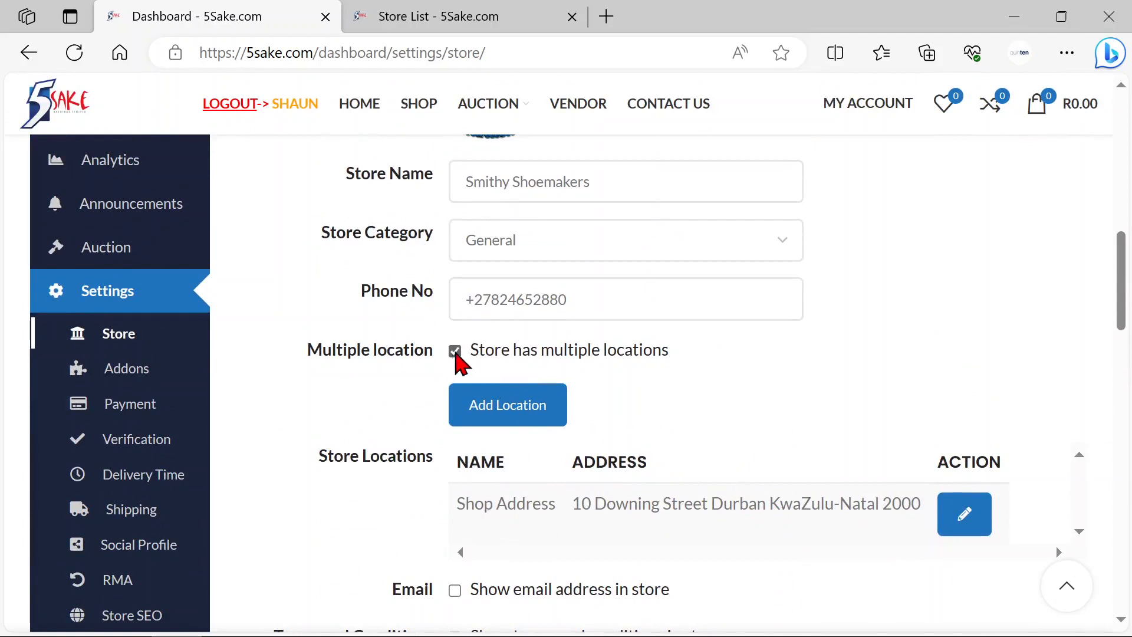
click(455, 352)
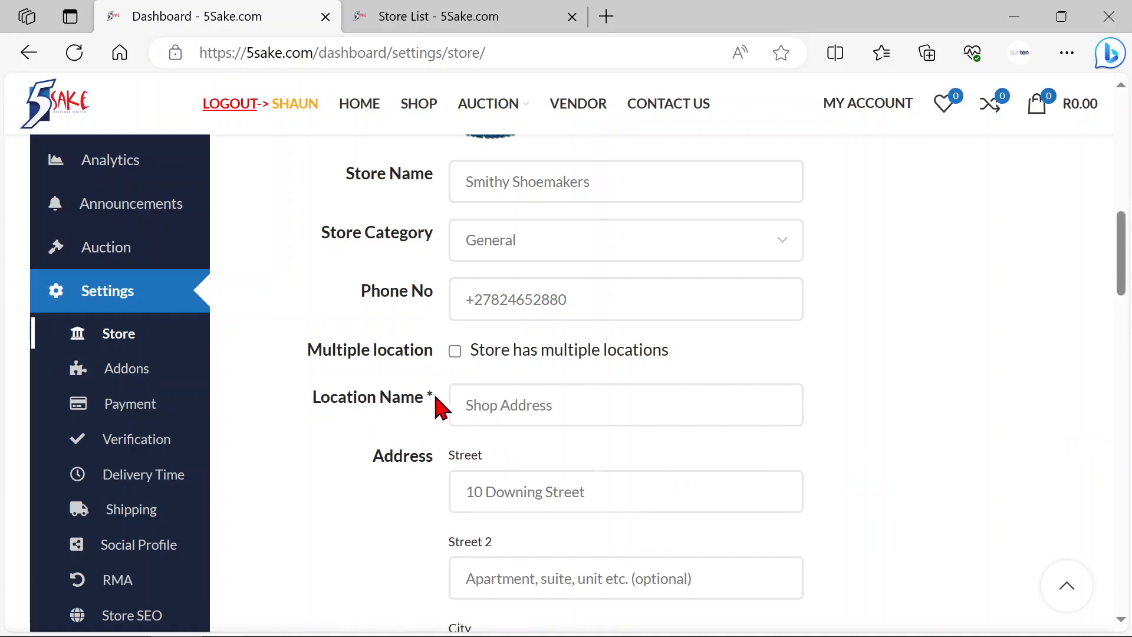
Step: Review the store's location name and the address fields down to the email display option
double_click(490, 405)
click(601, 402)
scroll(942, 420, down, 3)
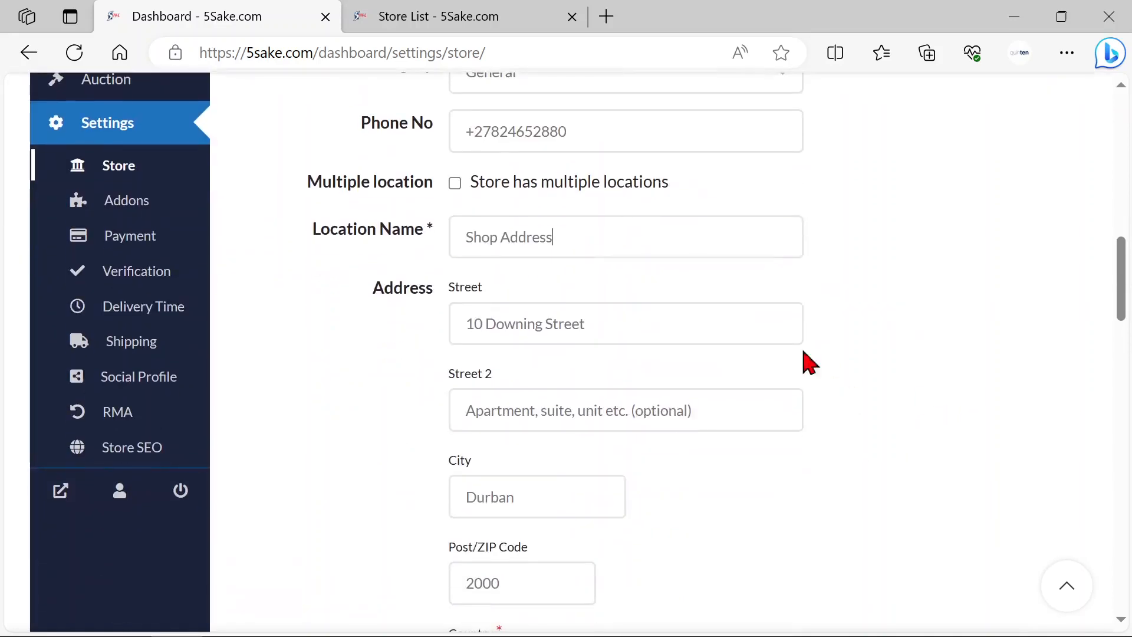
scroll(672, 328, down, 4)
scroll(693, 363, down, 5)
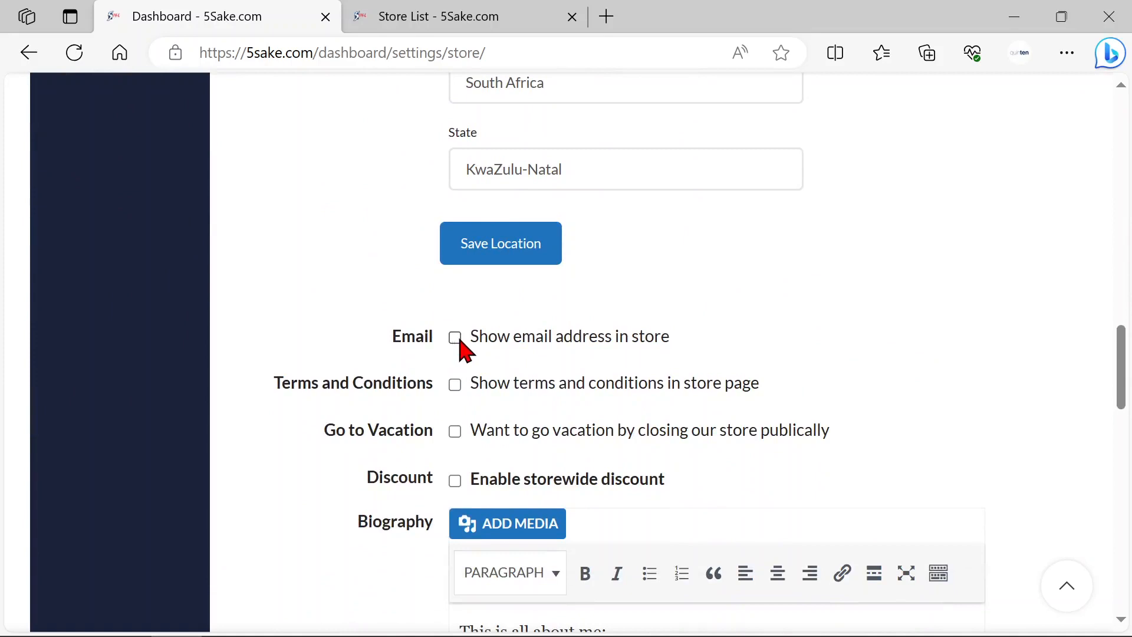
Step: Try the option to show the email address in the store and open the Smithy Shoemakers page from the Store List
click(461, 348)
click(453, 341)
click(431, 25)
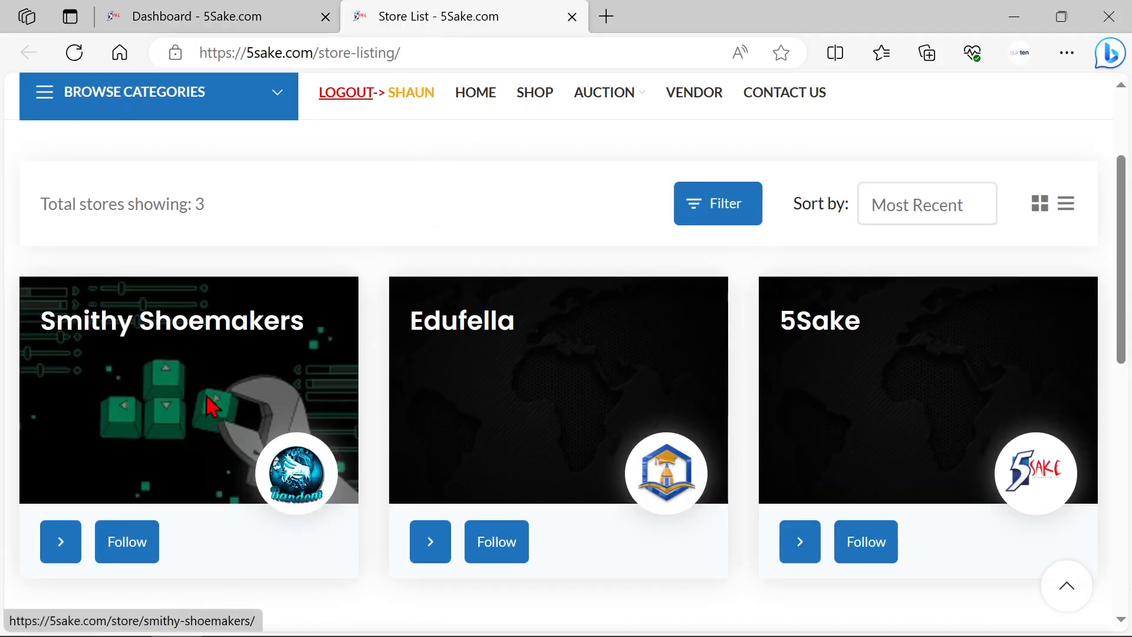
click(317, 475)
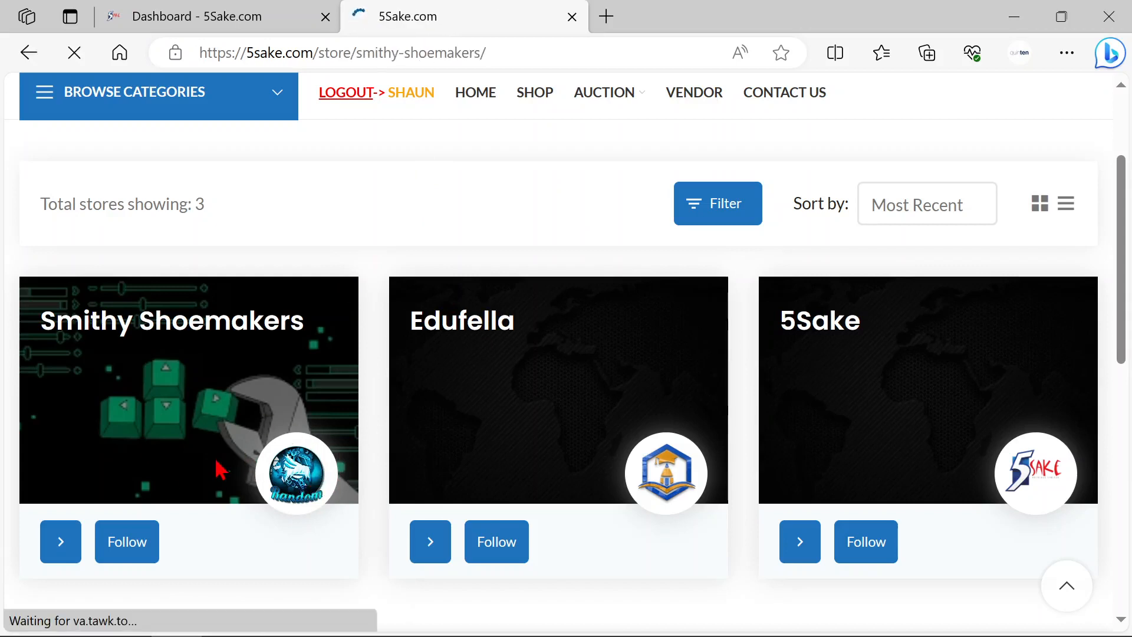
Step: Examine the Contact Vendor form on the store page, including its name, email and message fields
scroll(589, 430, down, 2)
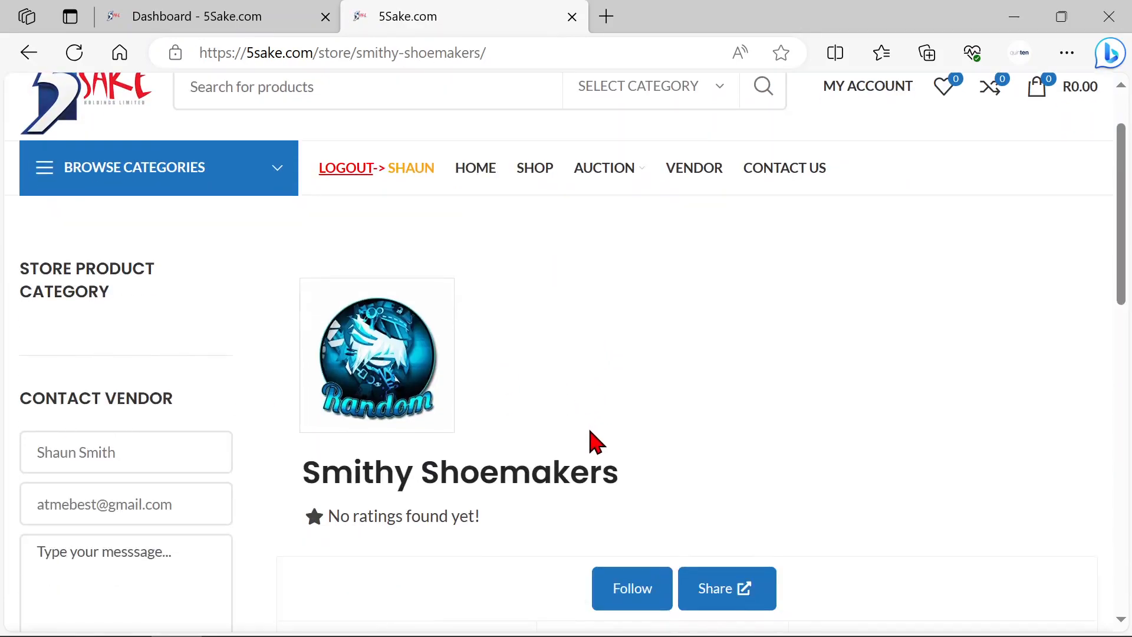
scroll(207, 396, down, 3)
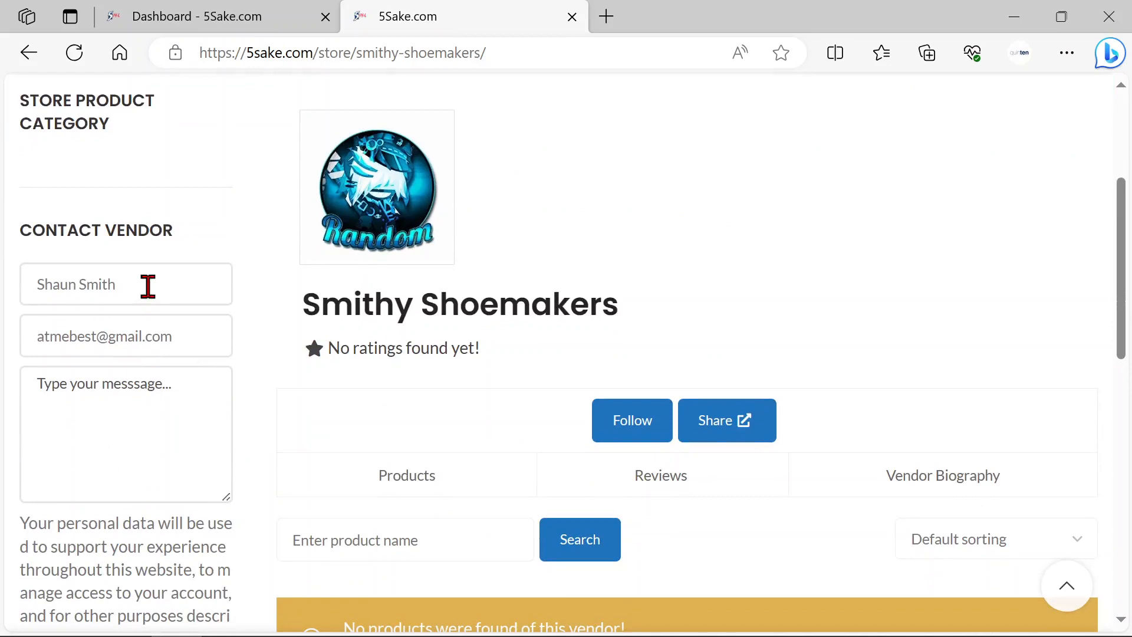
click(161, 286)
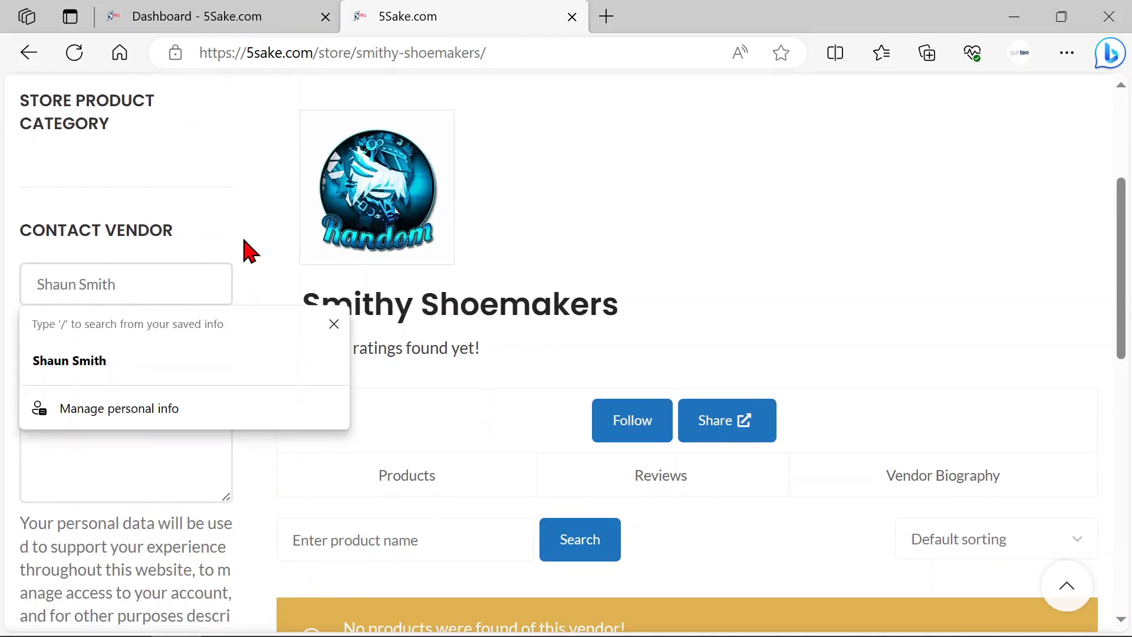
click(240, 270)
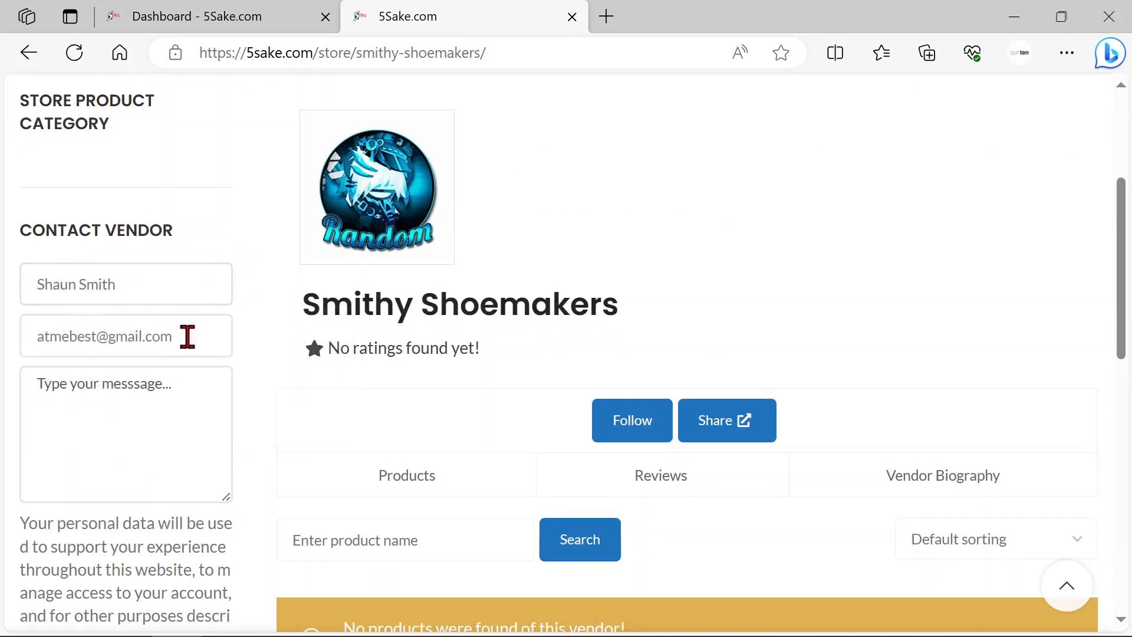
scroll(199, 428, down, 2)
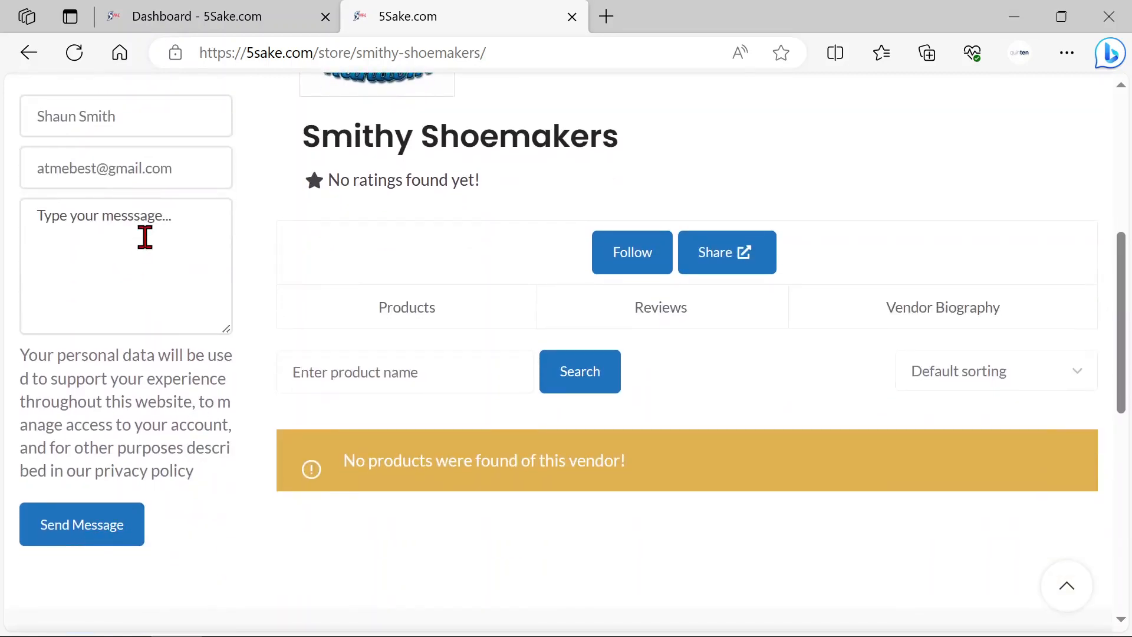
scroll(169, 253, up, 5)
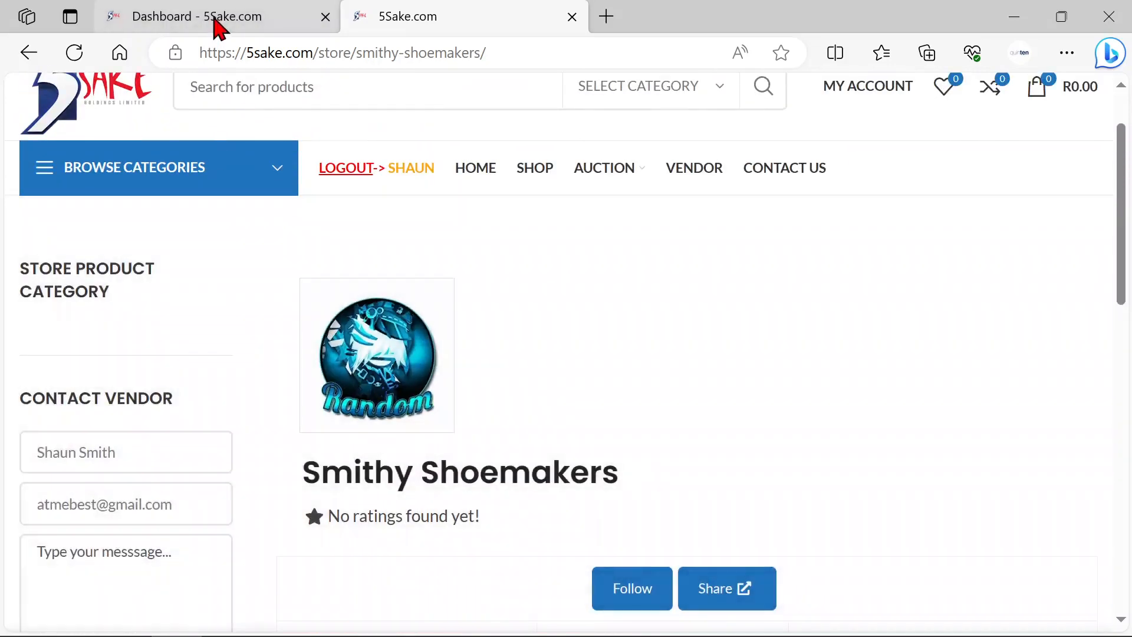
Step: Return to the store settings, enable showing terms and conditions on the store page, and place the cursor in the TOC Details text
click(219, 23)
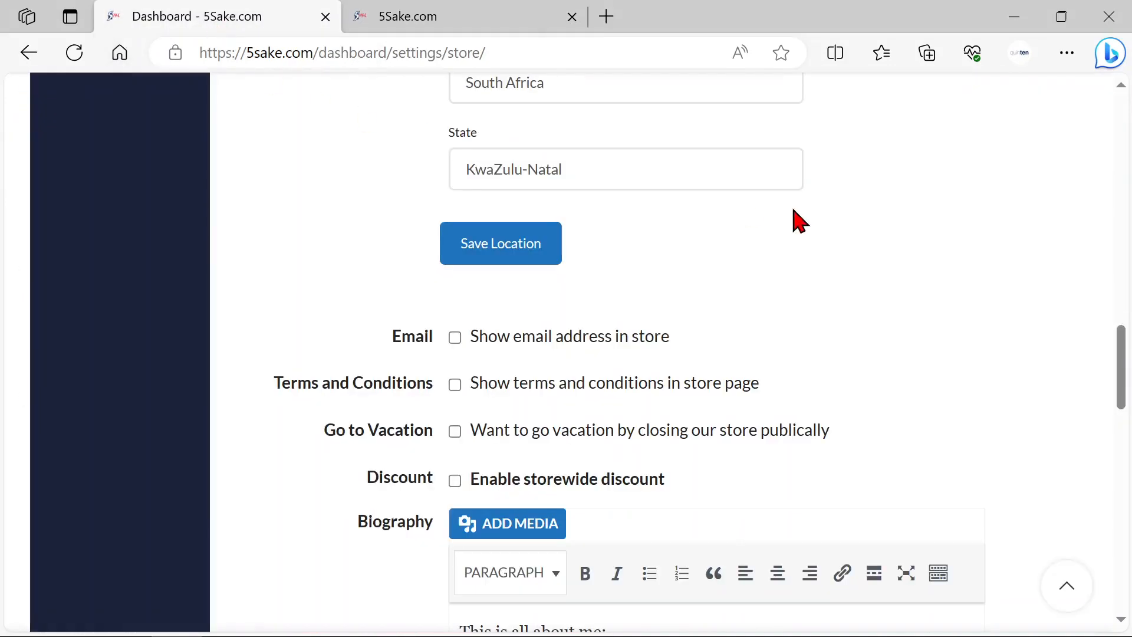
scroll(847, 255, down, 1)
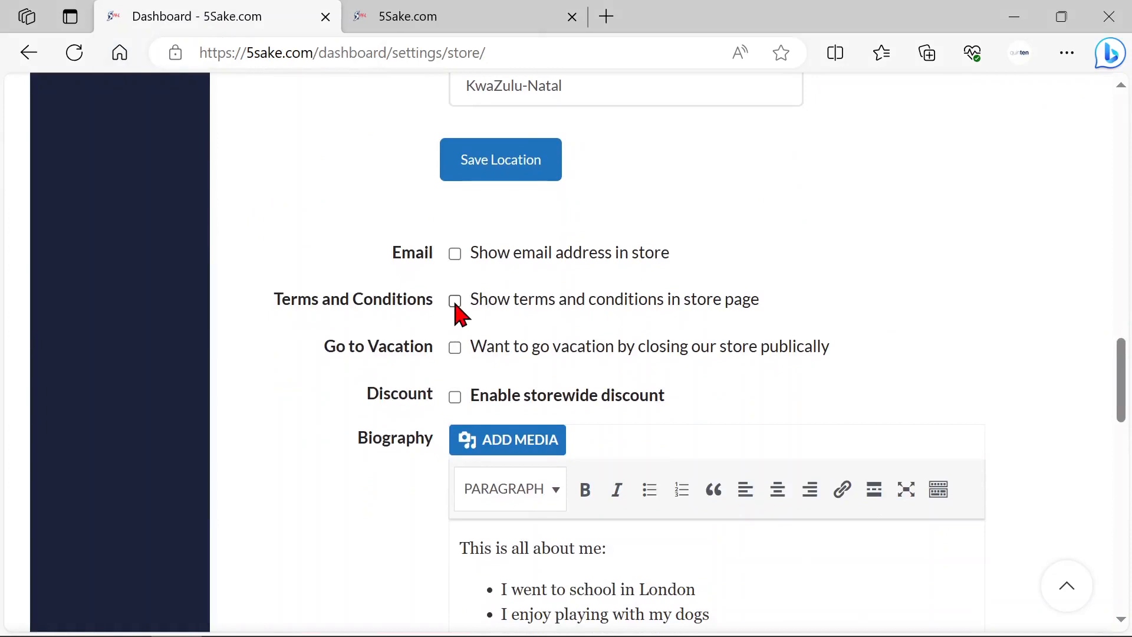
click(454, 301)
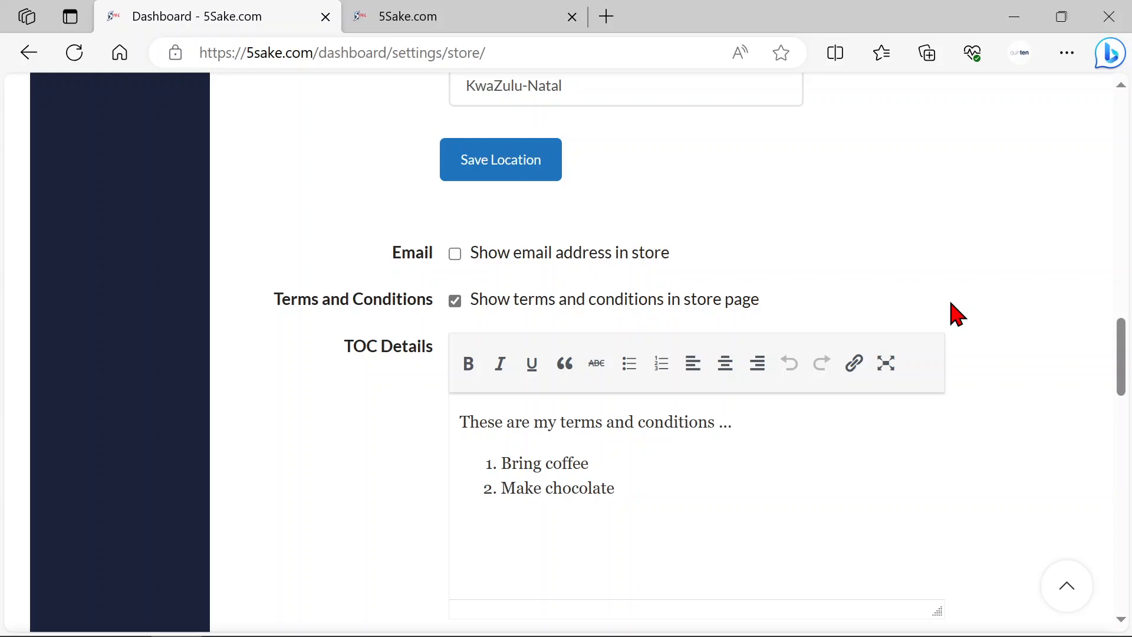
click(792, 487)
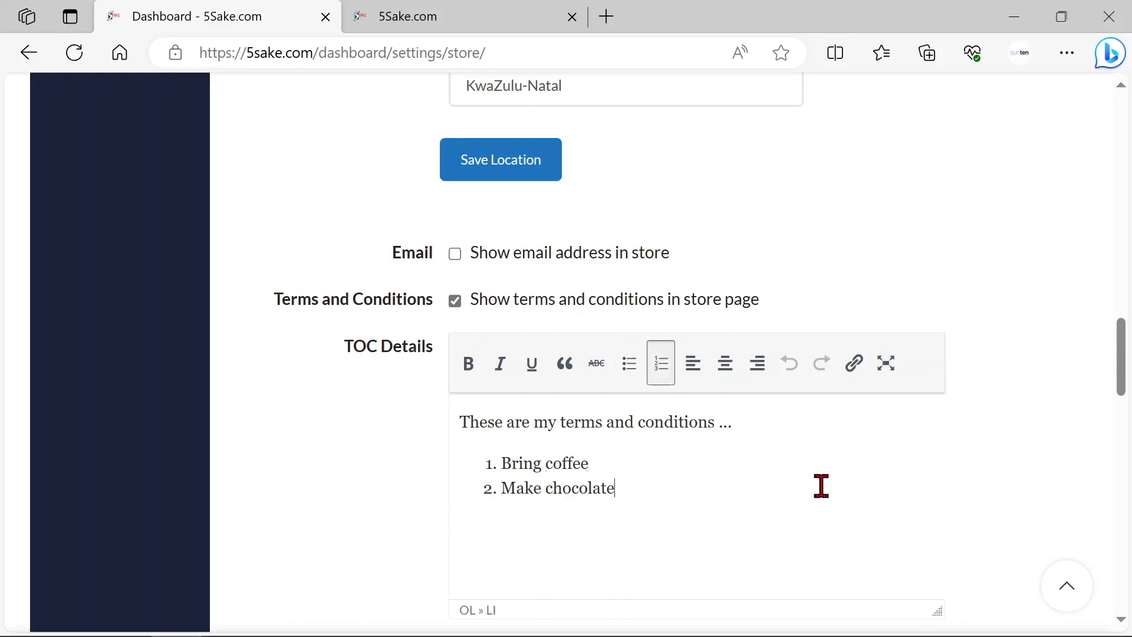
Step: Enable the Go to Vacation option that closes the store publicly
scroll(894, 451, down, 3)
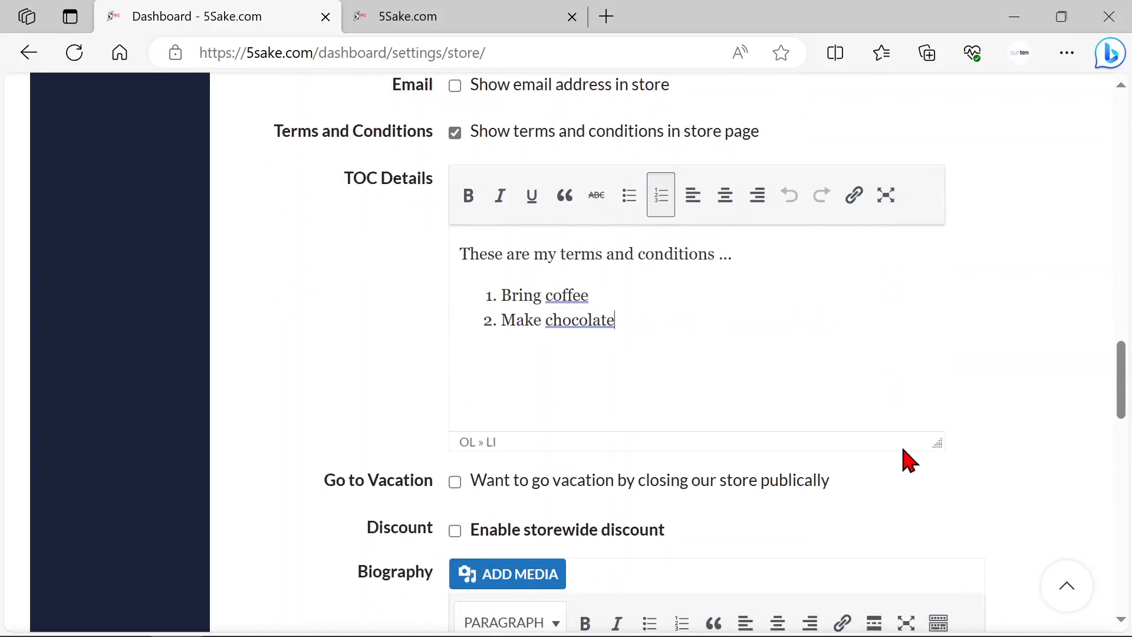
scroll(911, 462, down, 2)
scroll(920, 428, up, 3)
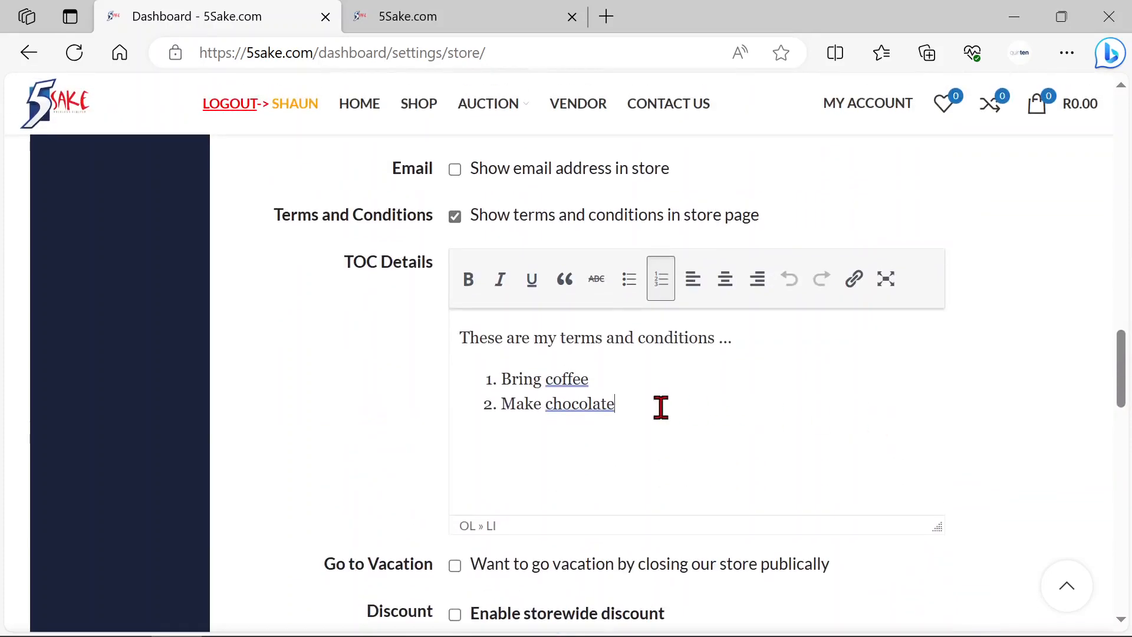
scroll(940, 444, down, 3)
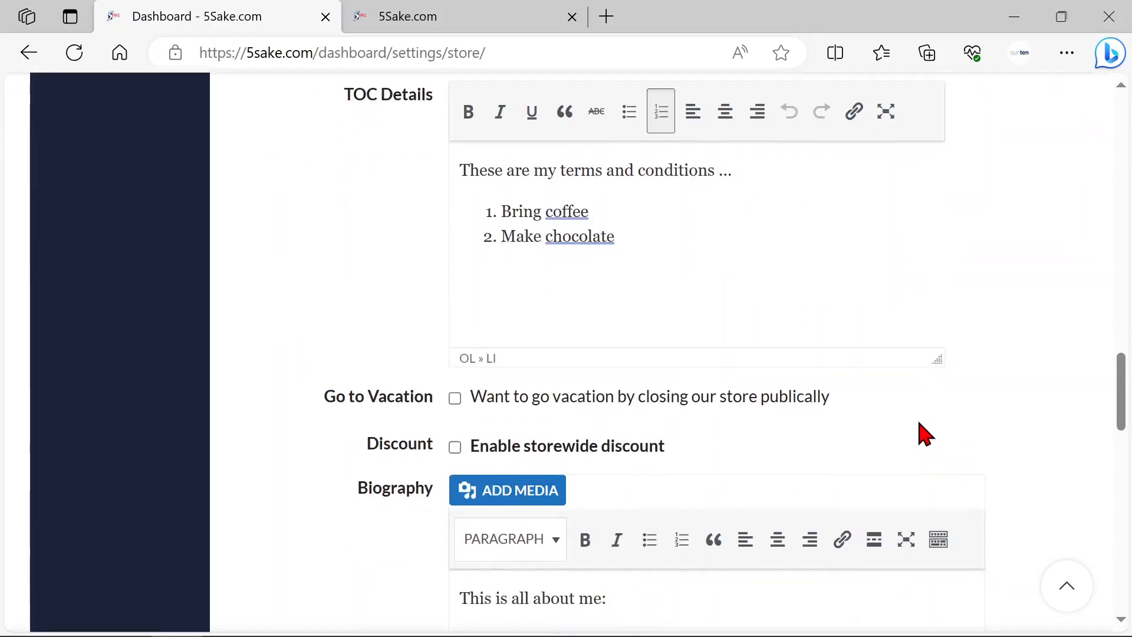
scroll(926, 435, down, 4)
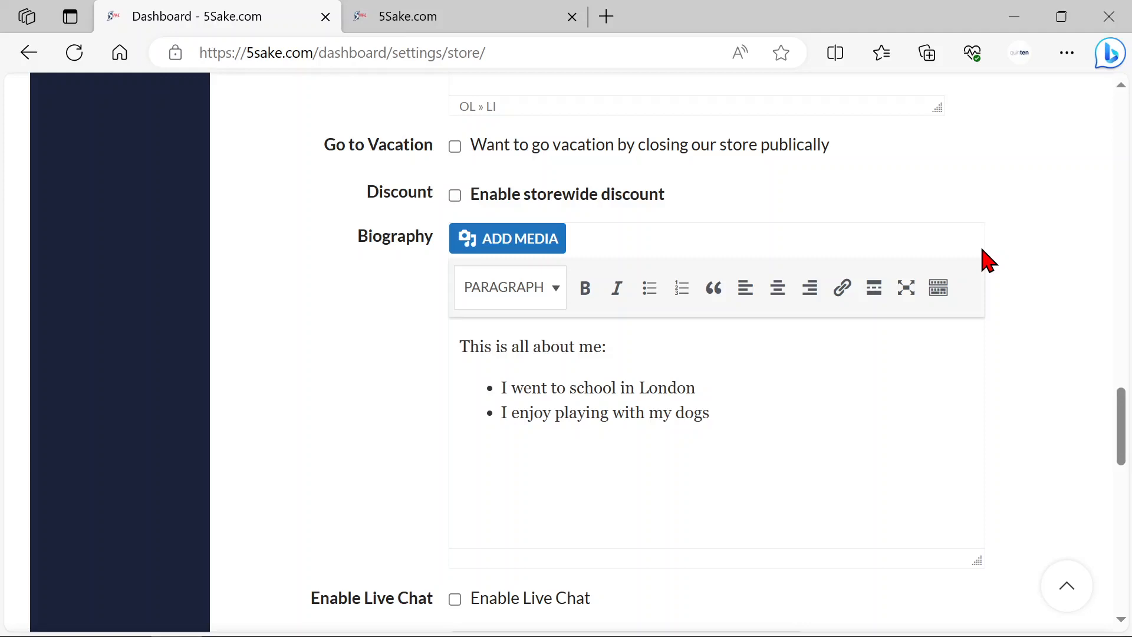
scroll(1003, 220, up, 1)
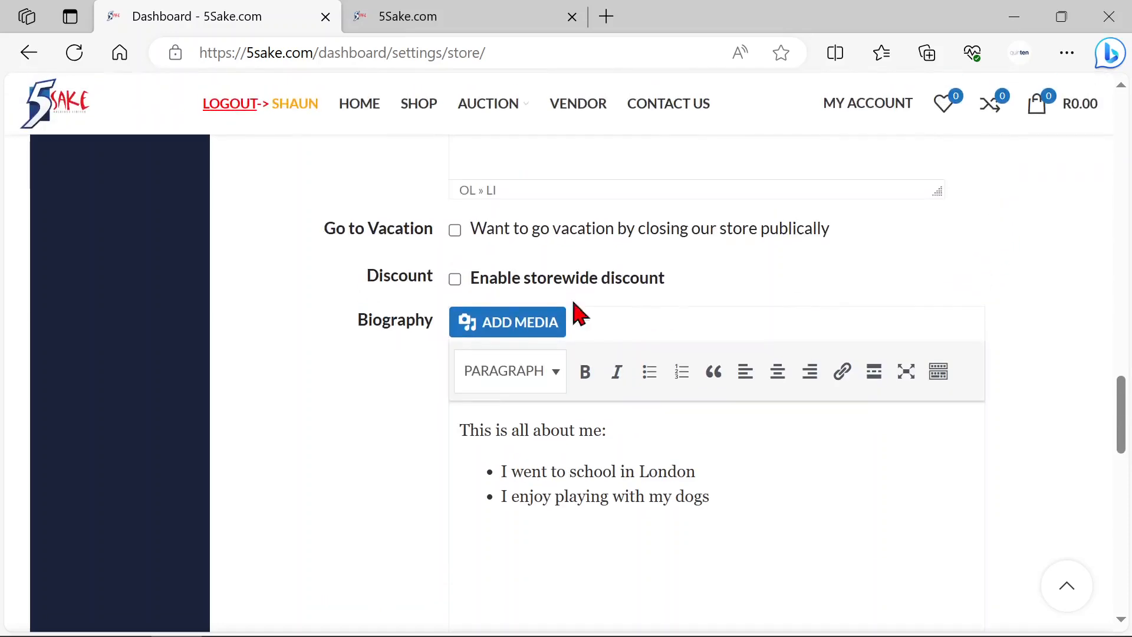
click(455, 230)
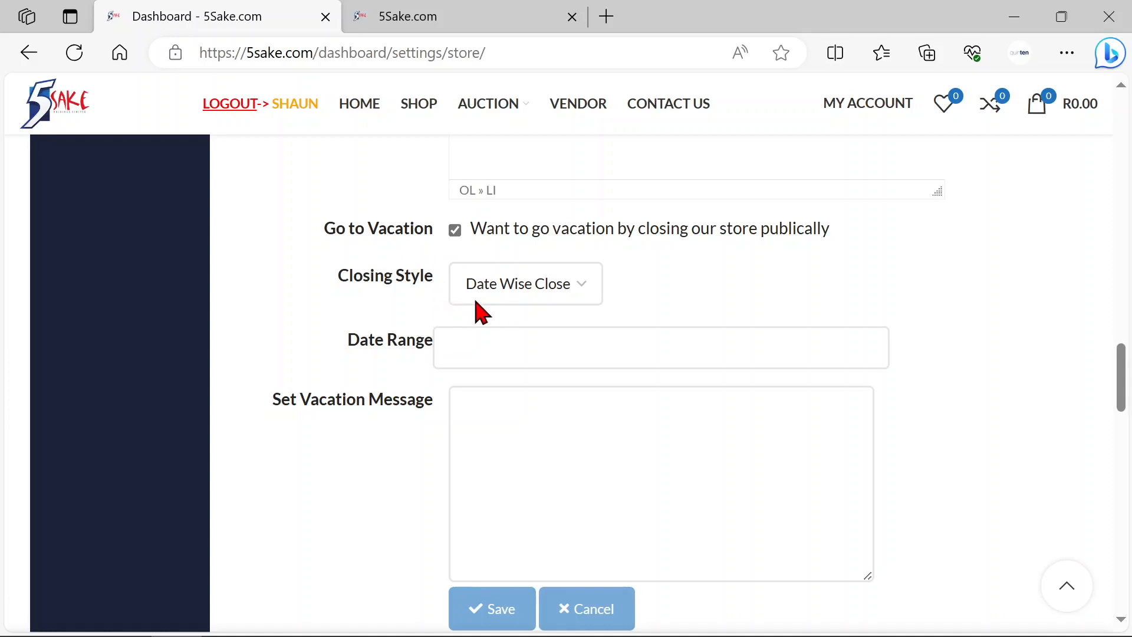
Step: Try the Instantly Close closing style and place the cursor in its vacation message
click(534, 299)
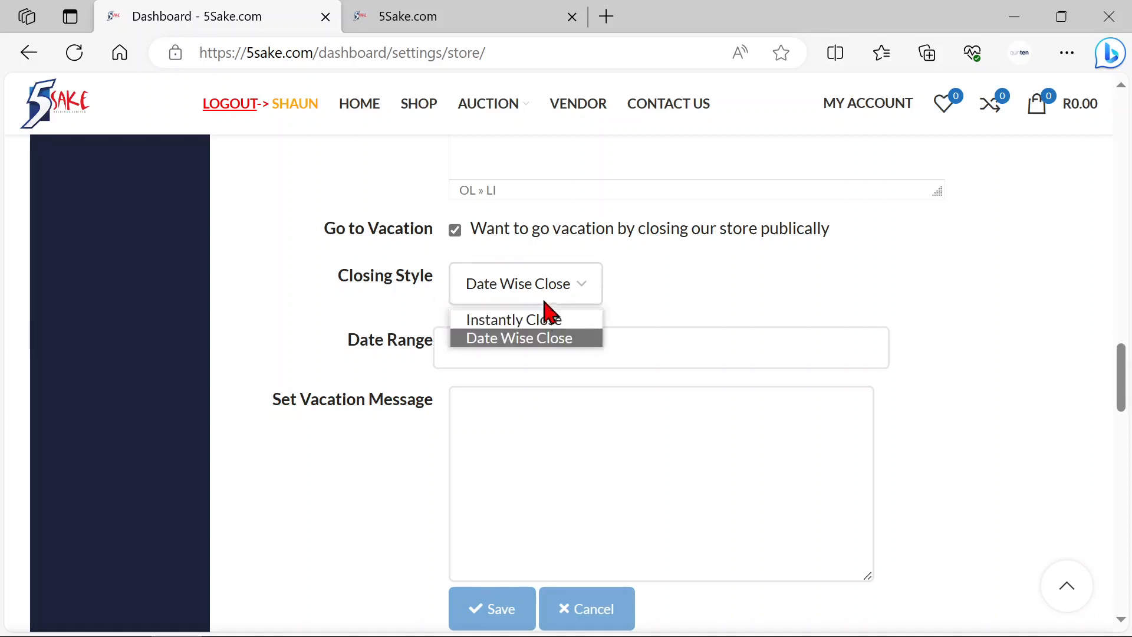
click(545, 319)
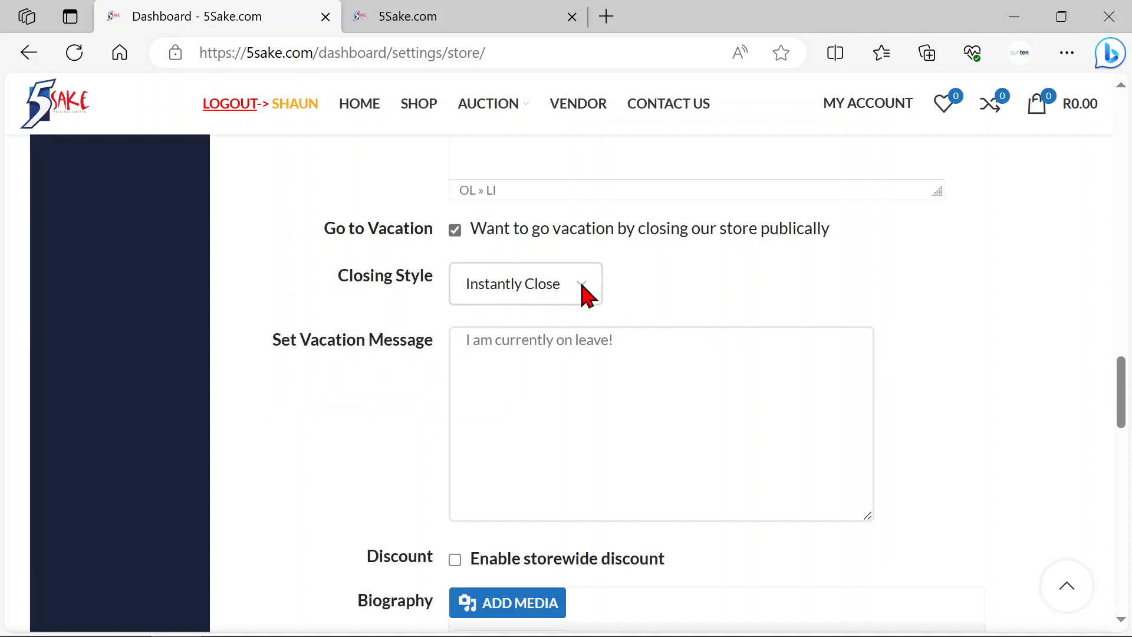
click(464, 342)
click(670, 340)
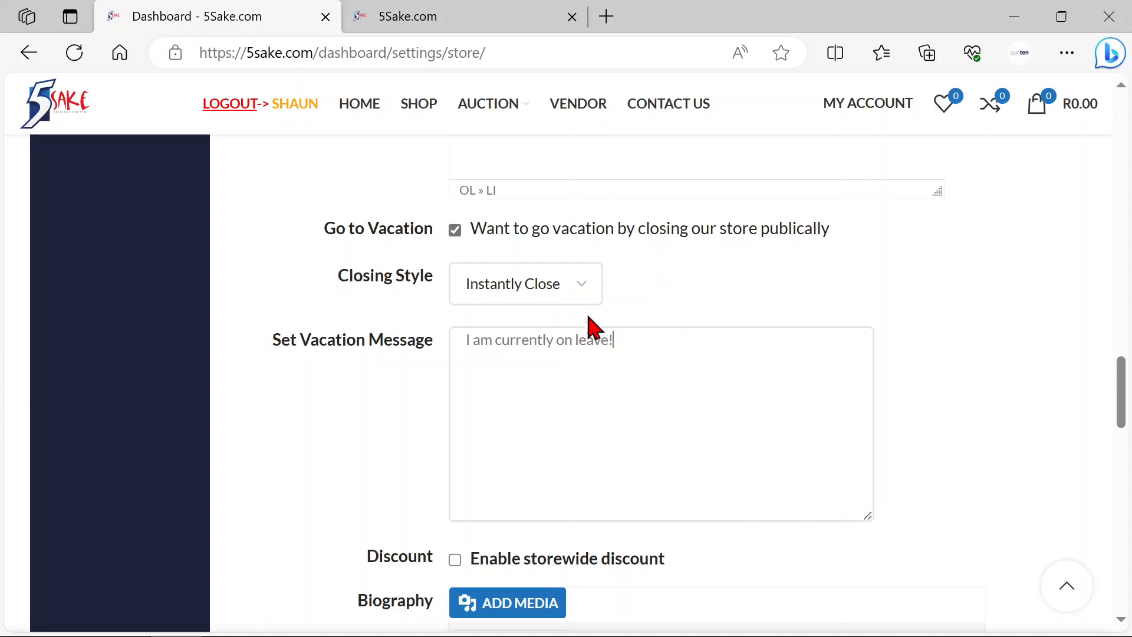
Step: Set the closing style to Date Wise Close and apply the date range 25 October 2023 - 5 November 2023
click(578, 291)
click(543, 339)
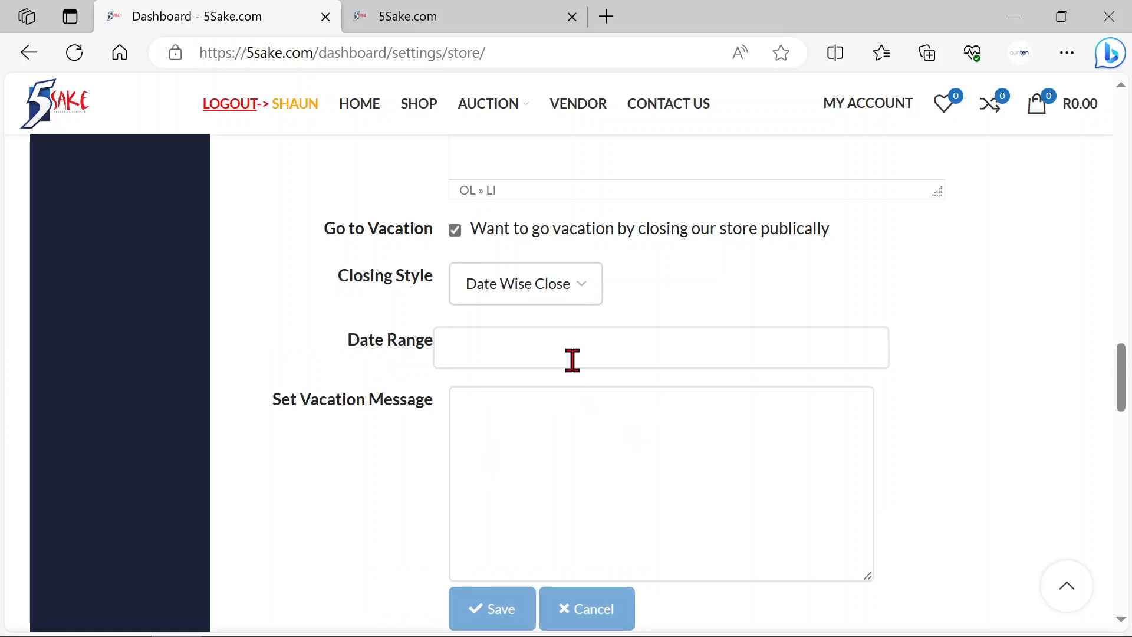
click(541, 349)
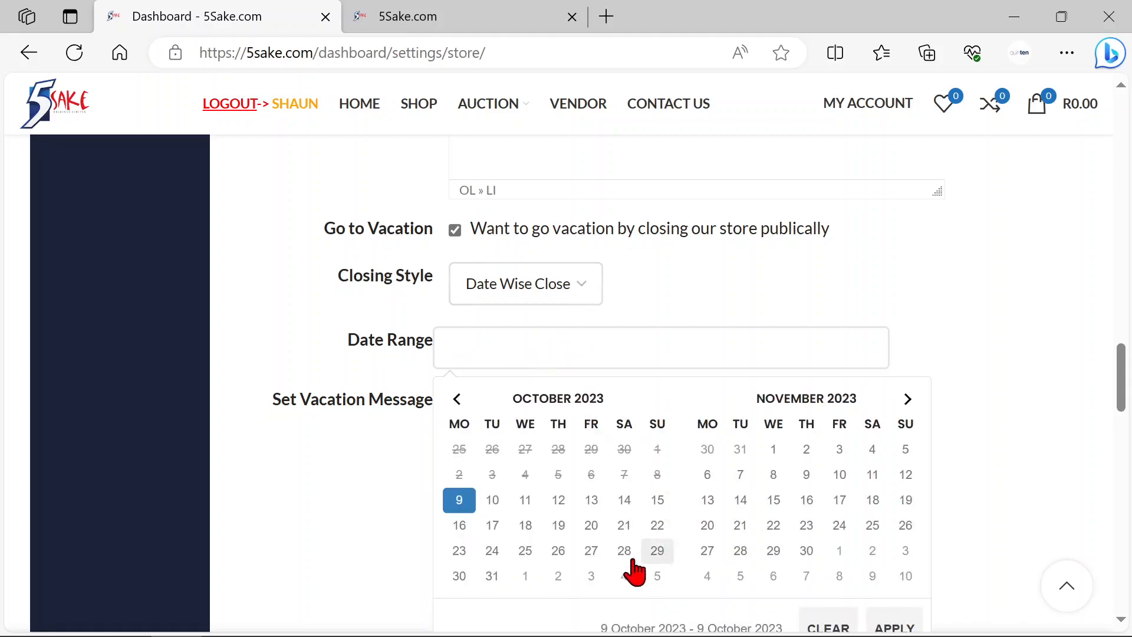
click(525, 555)
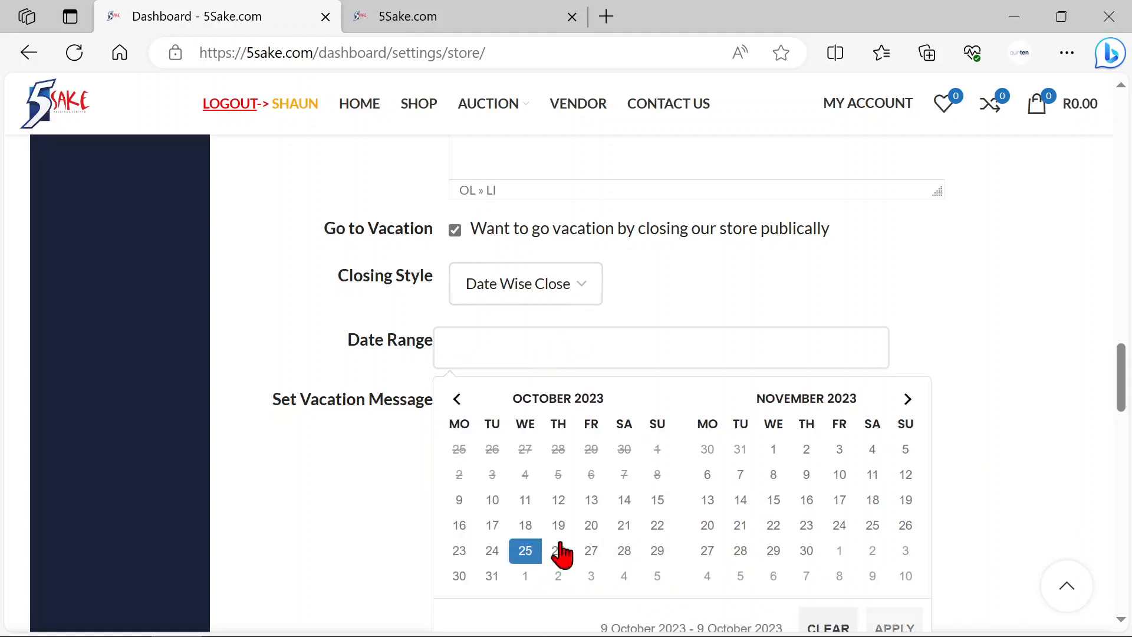
click(907, 463)
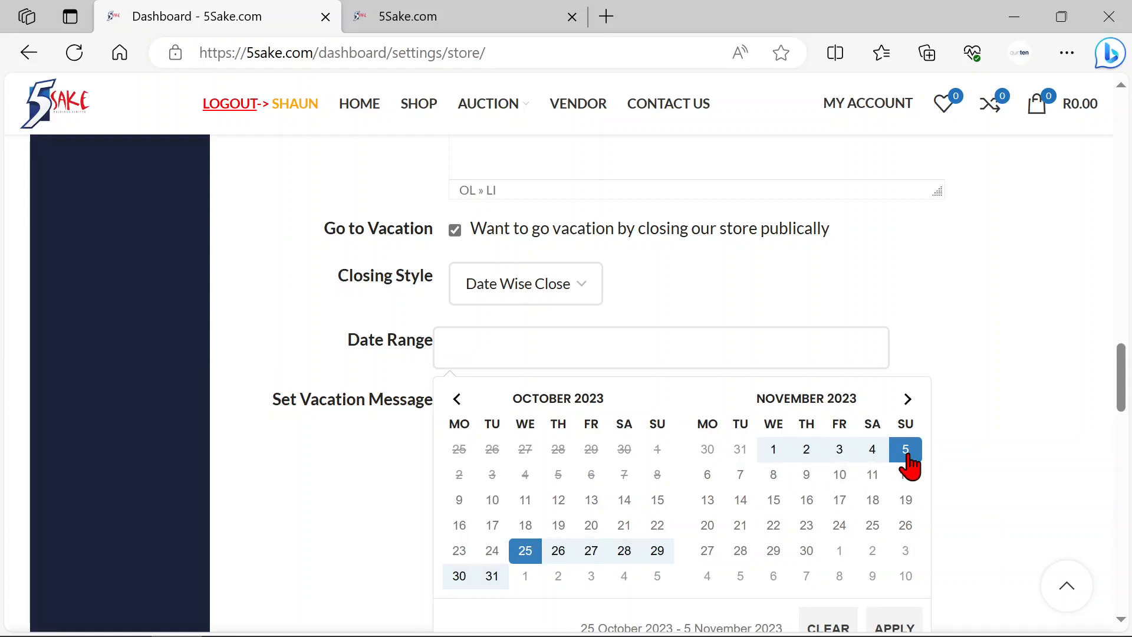
scroll(1006, 485, down, 1)
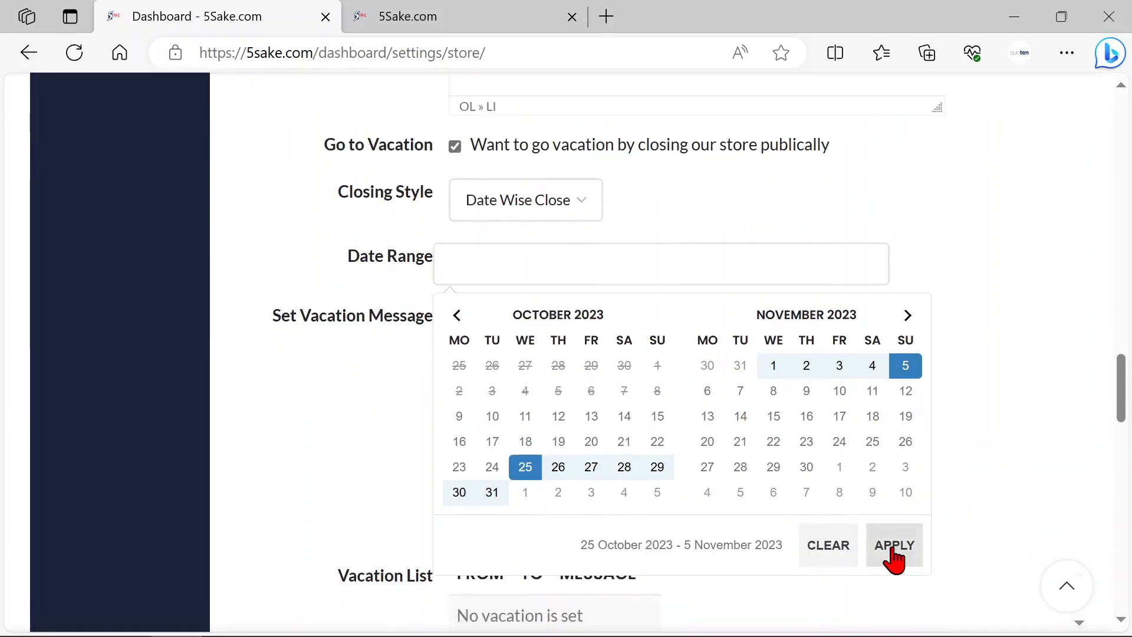
click(894, 545)
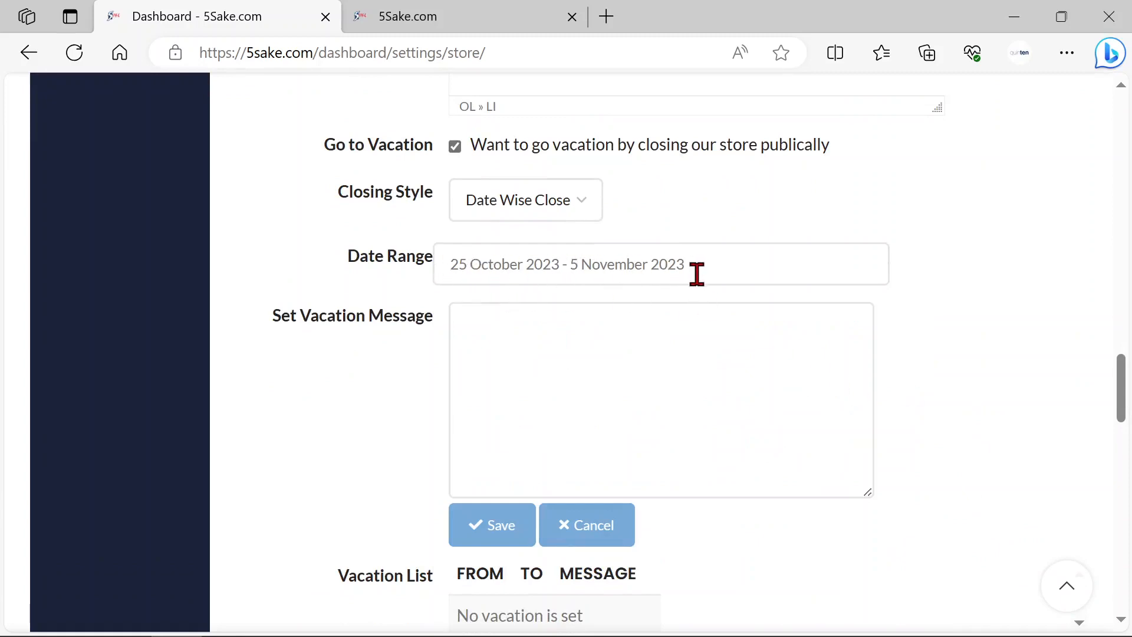
Step: Enter the vacation message "I will be in Mauritius", save the vacation and check its entry in the Vacation List
click(513, 335)
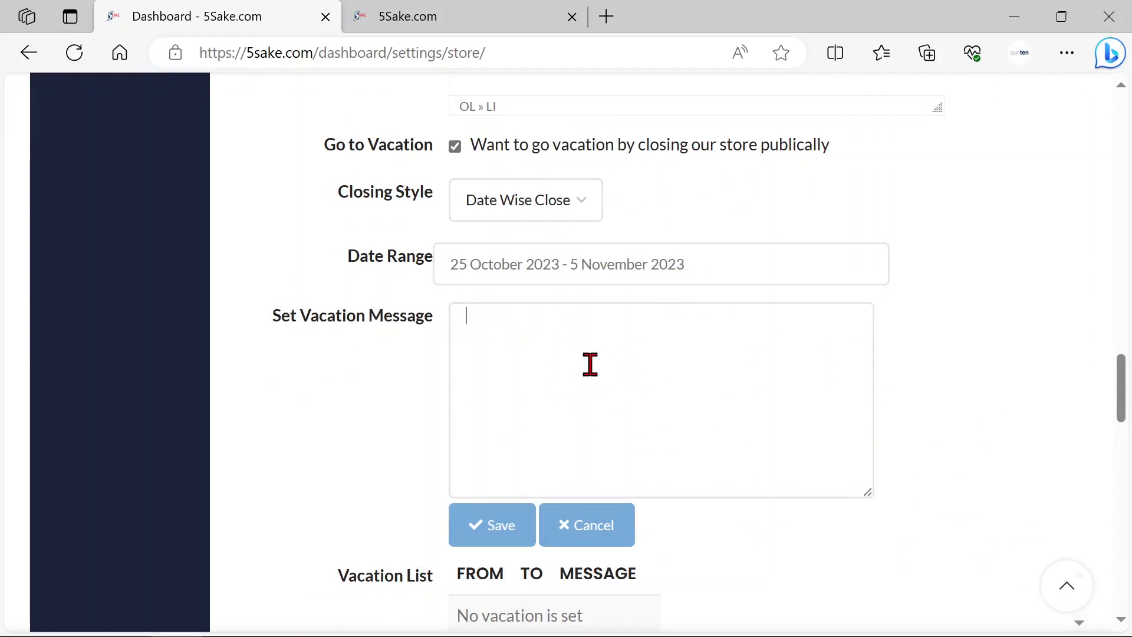
text(I will be )
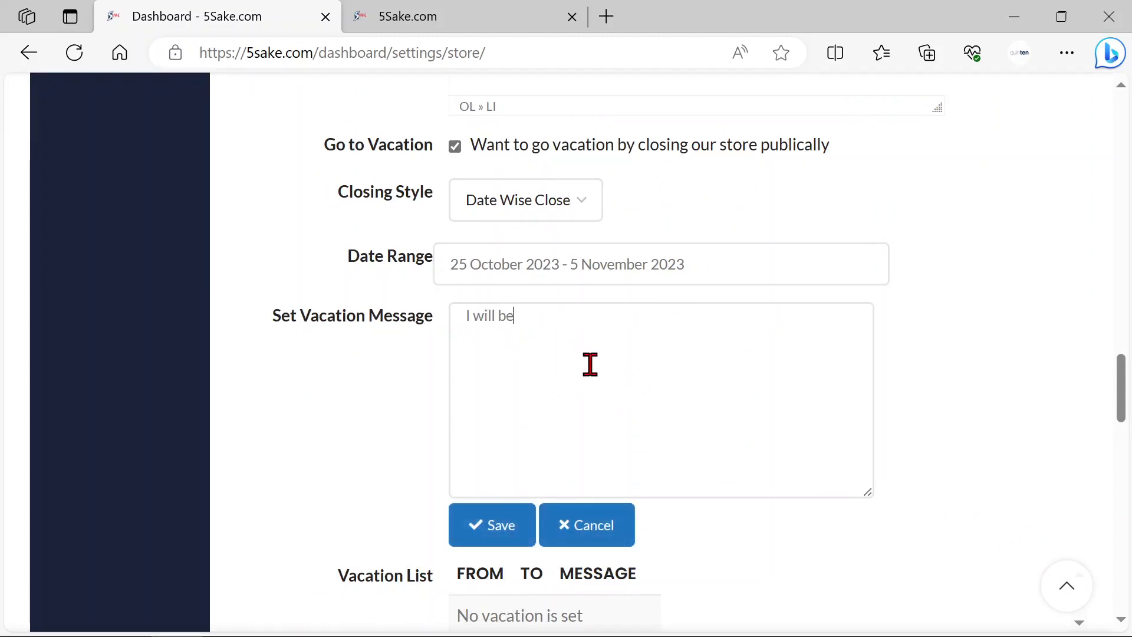
text(in Maur)
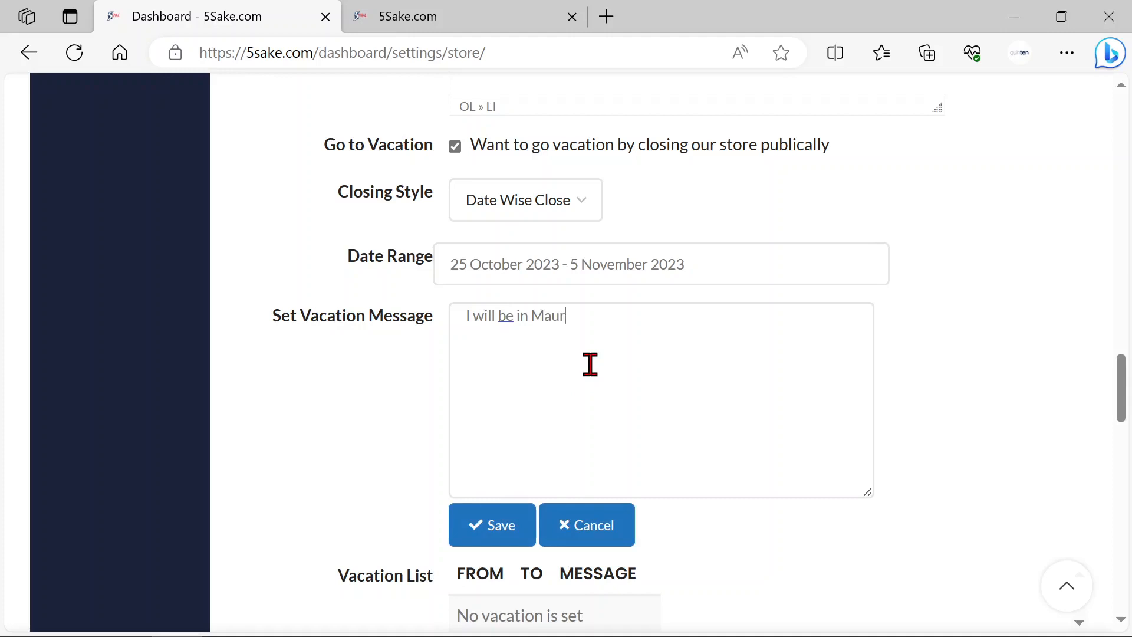
text(itius)
click(499, 533)
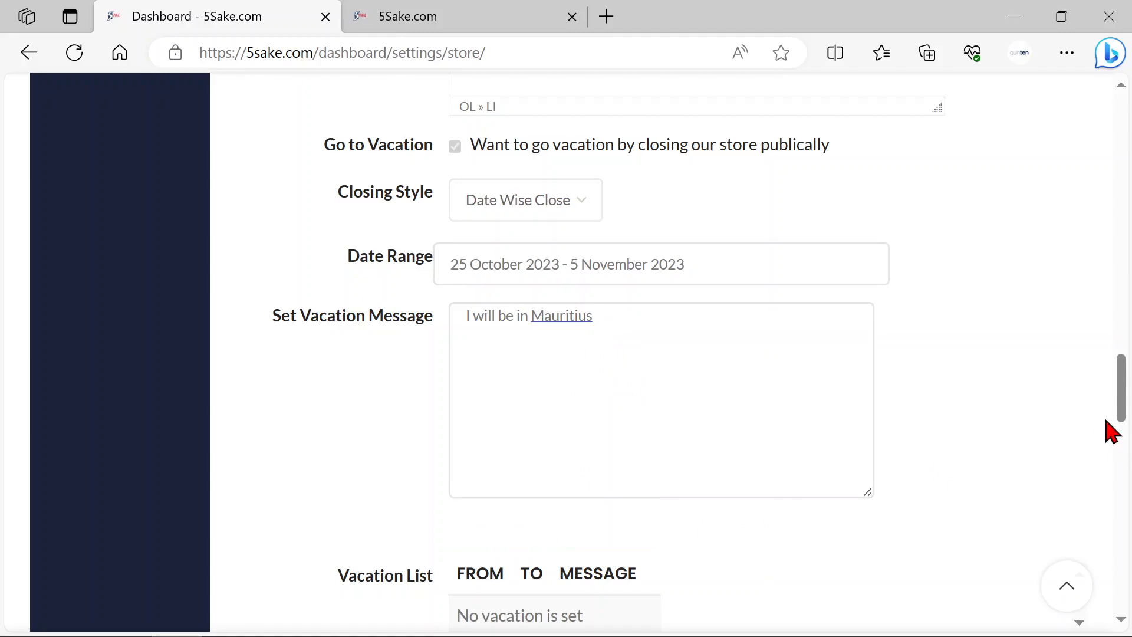
scroll(1069, 399, down, 4)
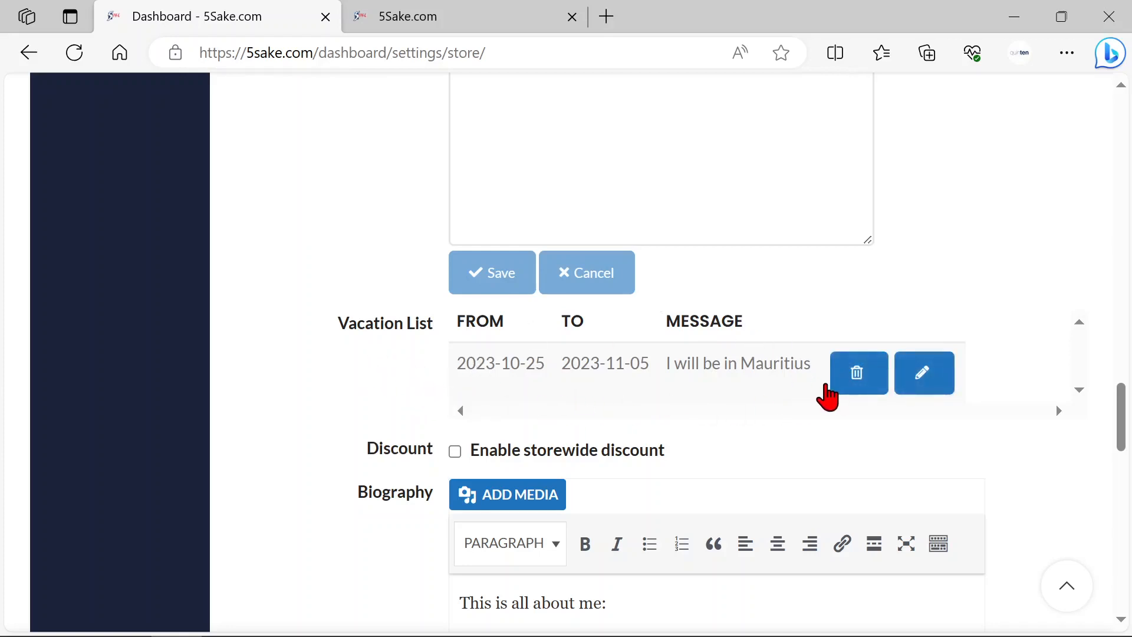
scroll(779, 297, up, 3)
scroll(708, 254, up, 1)
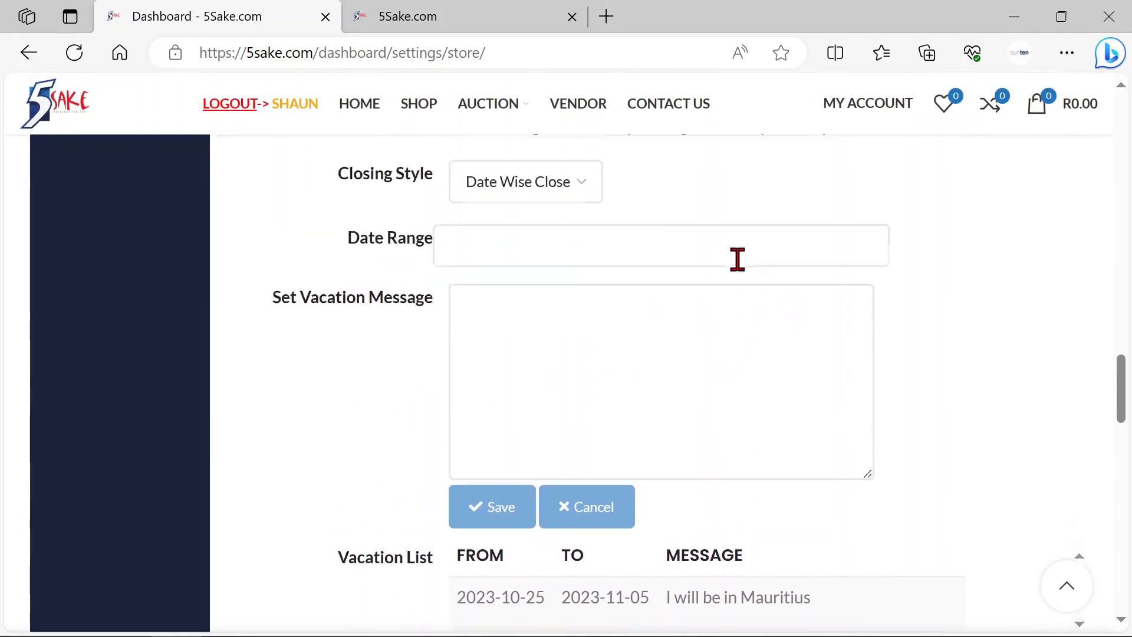
scroll(749, 265, down, 2)
scroll(759, 273, down, 3)
mouse_move(855, 289)
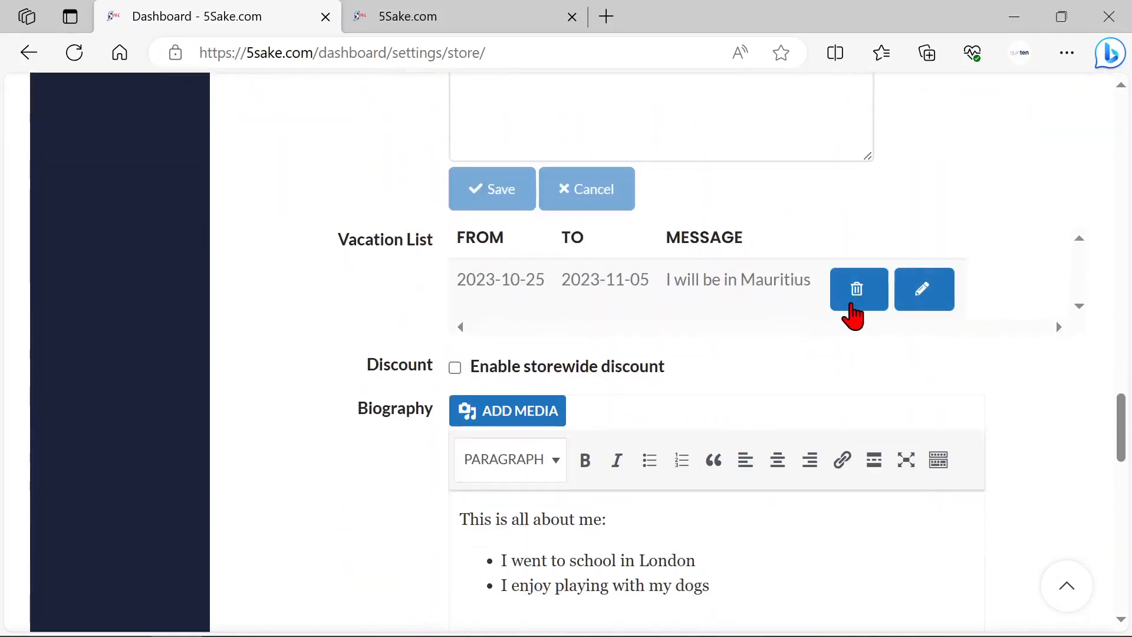
Step: Enable the storewide discount with a minimum order amount of 1000 and a percentage of 5
scroll(837, 327, down, 1)
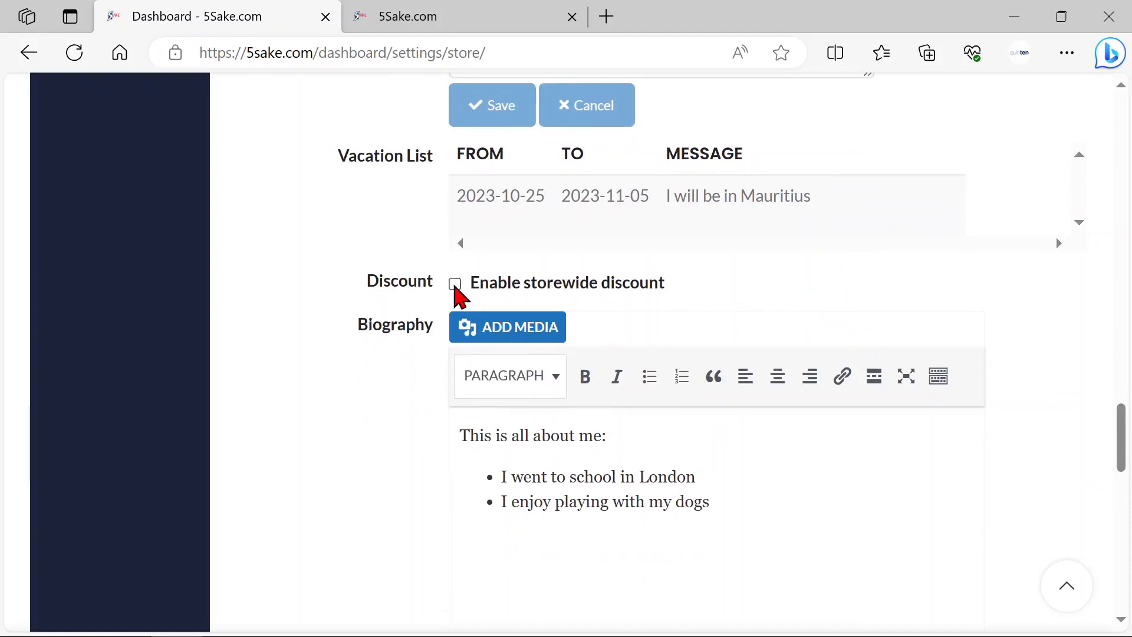
click(455, 284)
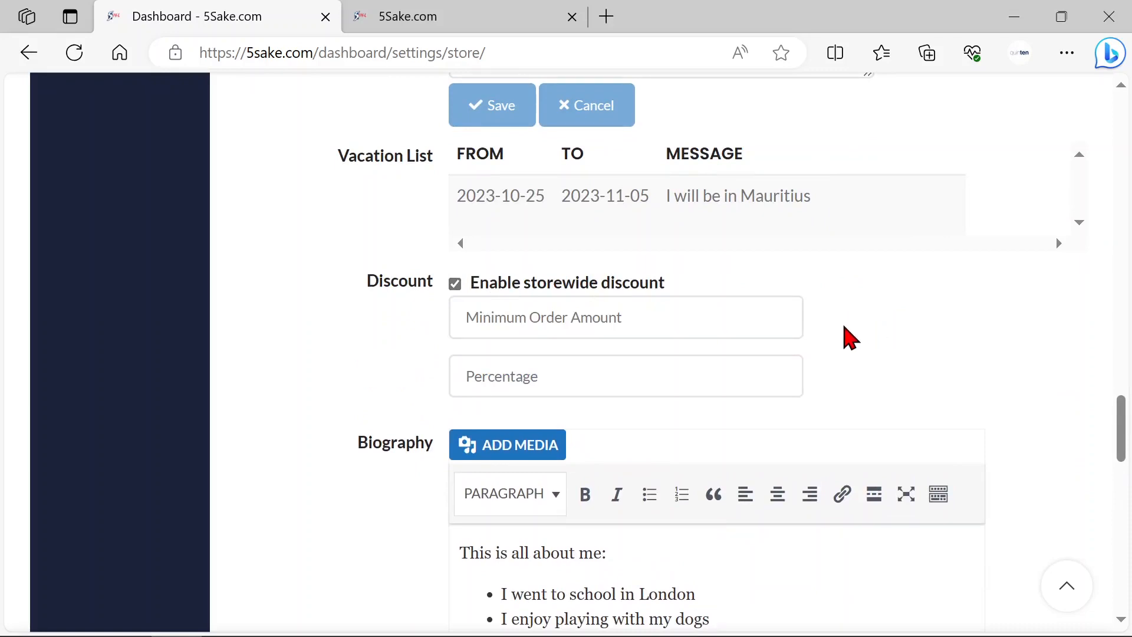
click(561, 334)
click(655, 328)
text(1000)
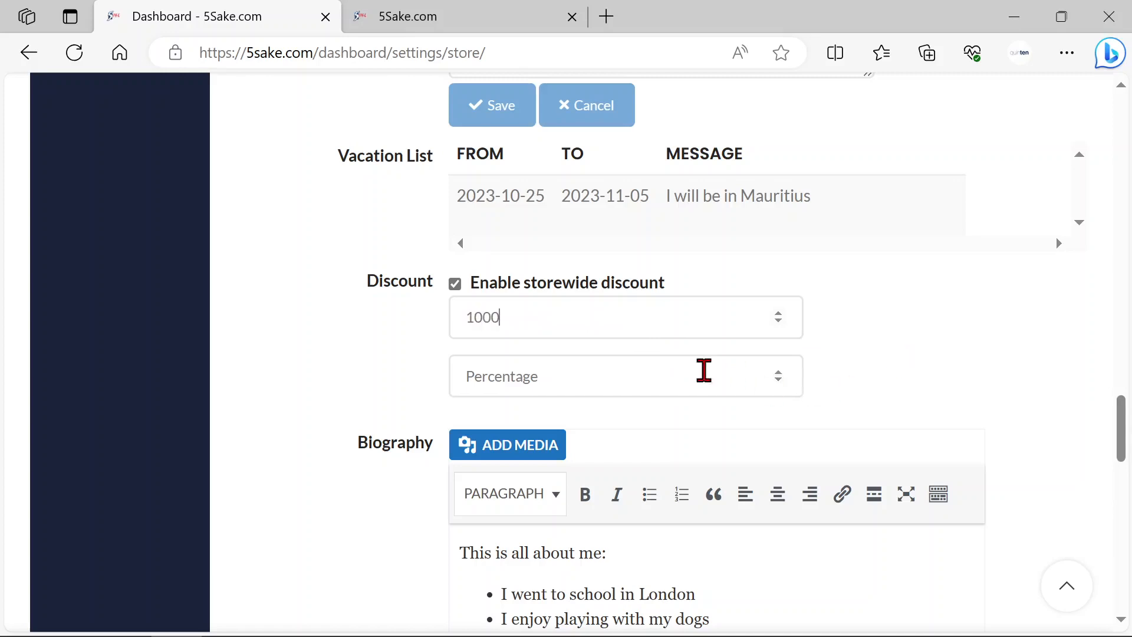
click(607, 375)
text(5)
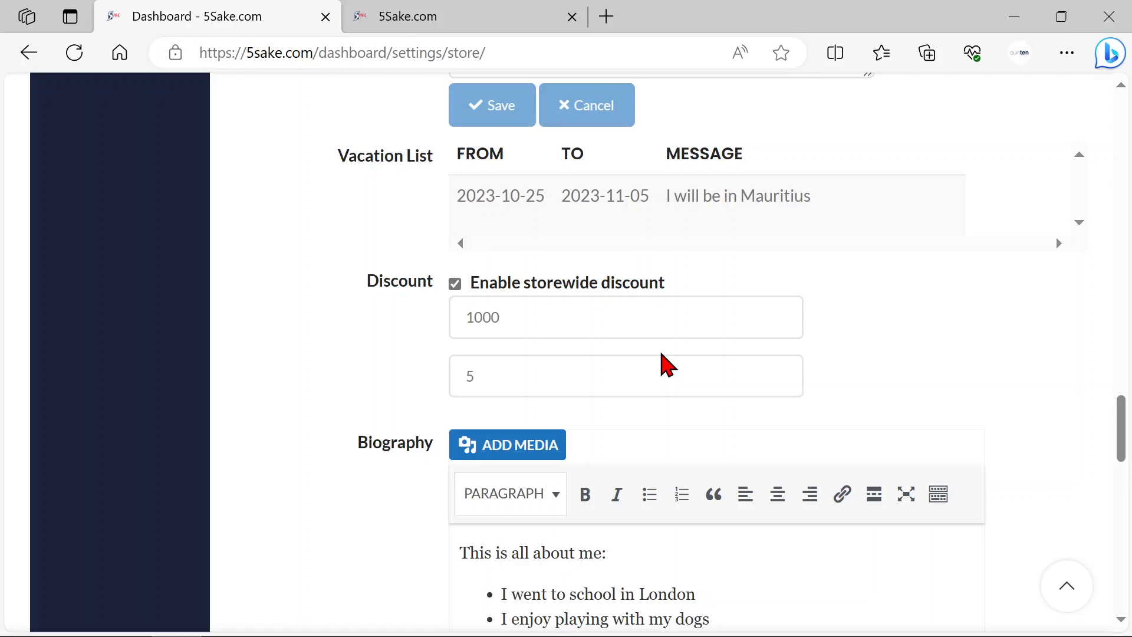
Step: Upload the lemonade stand picture "images (2)" from Downloads and insert it into the Biography text
scroll(931, 348, down, 1)
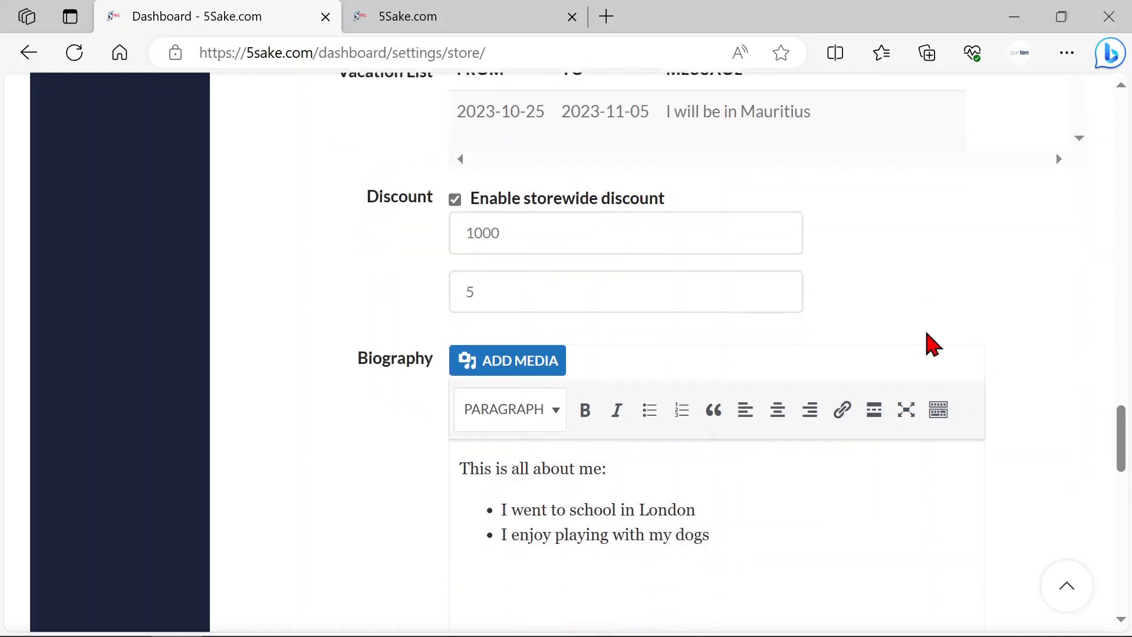
scroll(931, 345, down, 2)
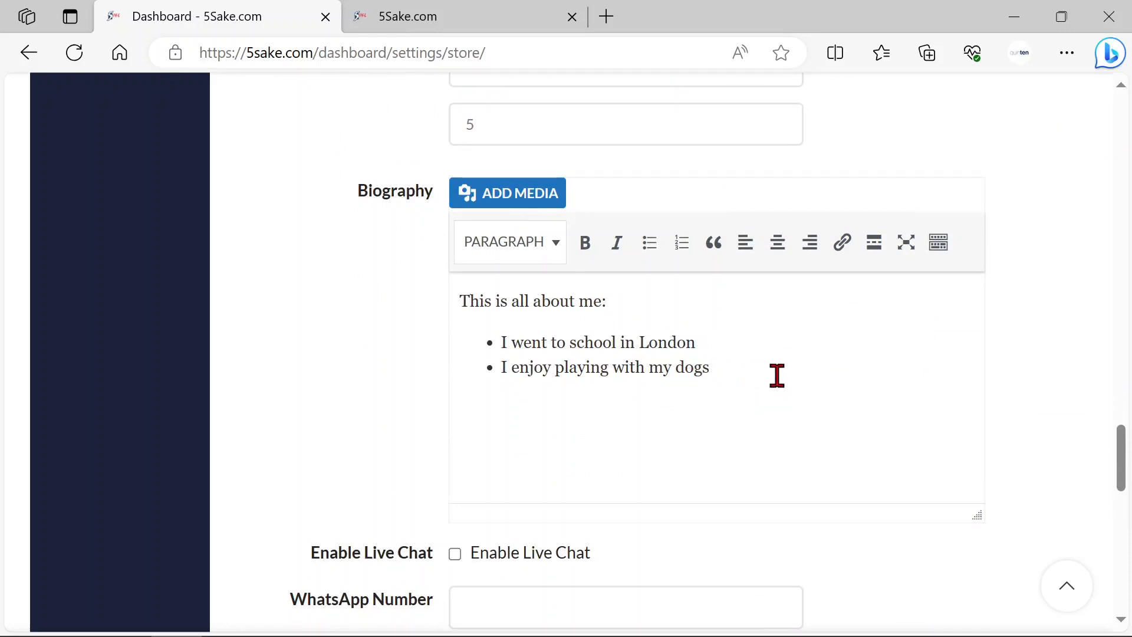
scroll(773, 375, down, 1)
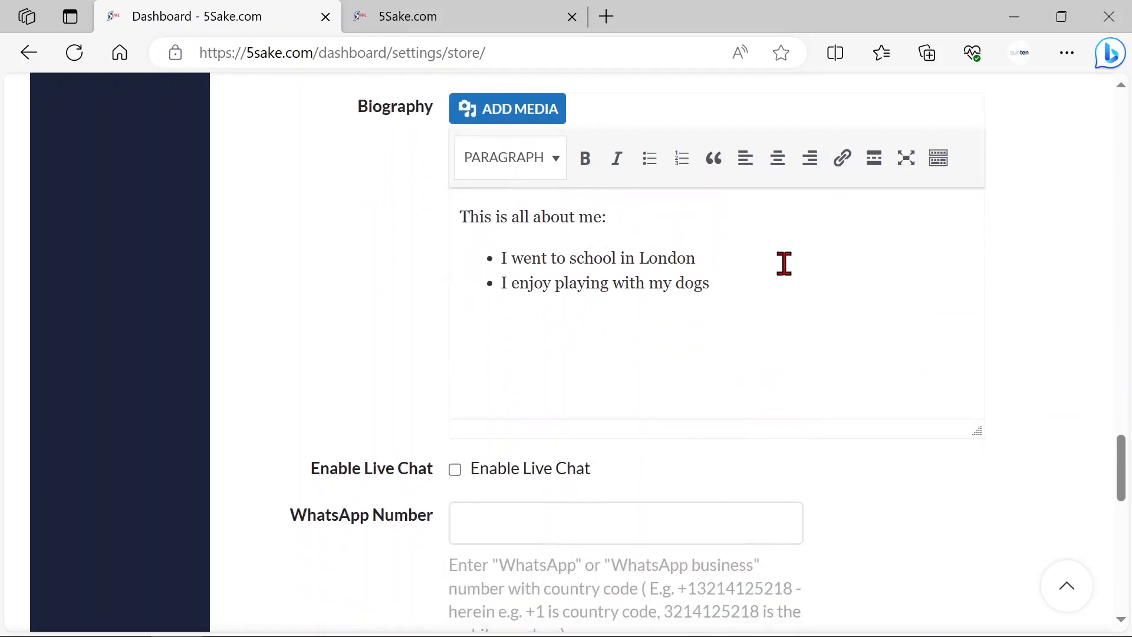
click(539, 118)
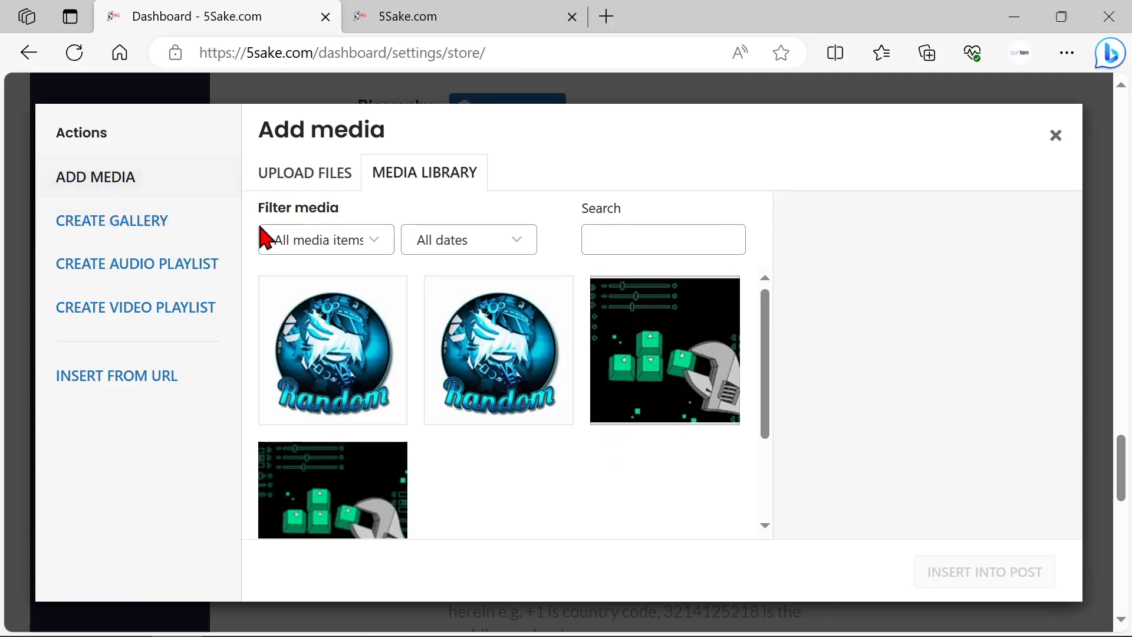
click(310, 180)
click(684, 404)
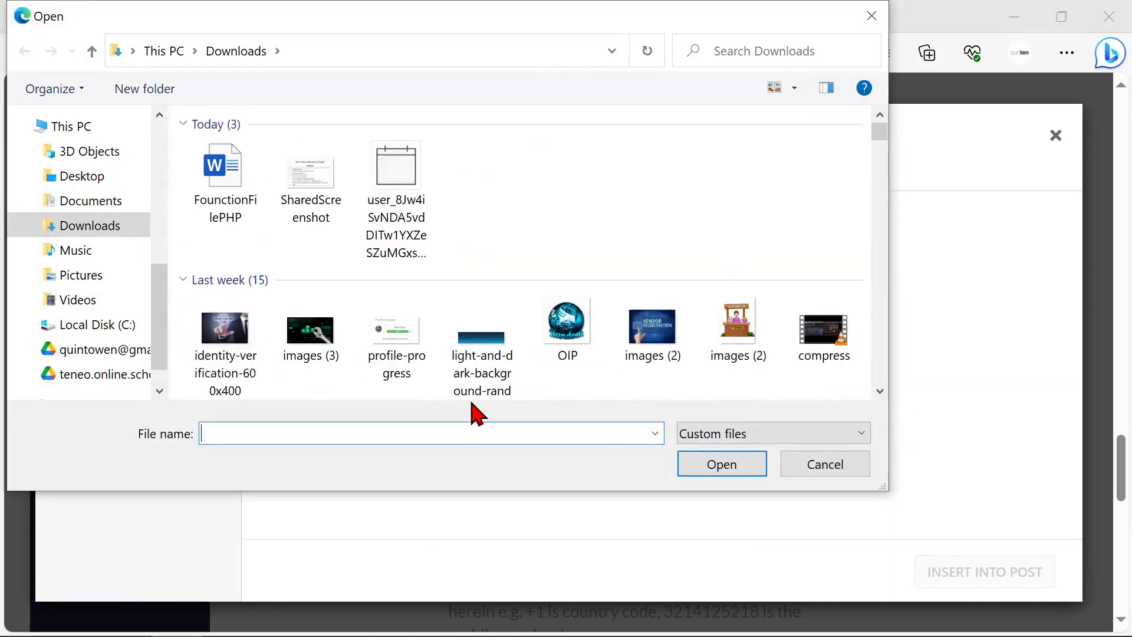
double_click(734, 375)
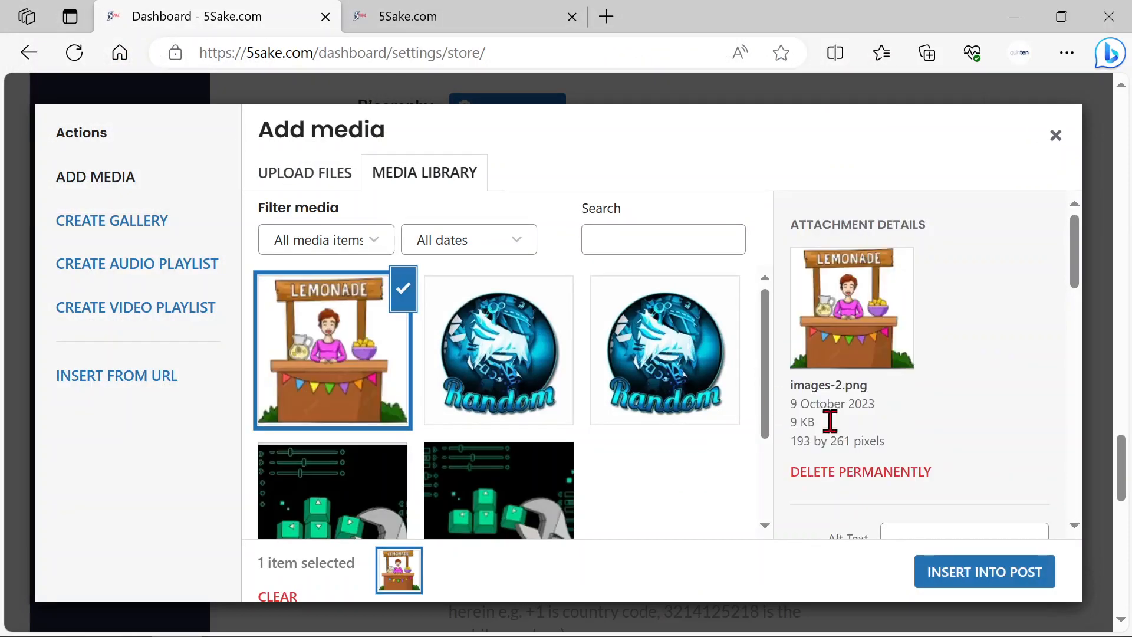
click(1018, 580)
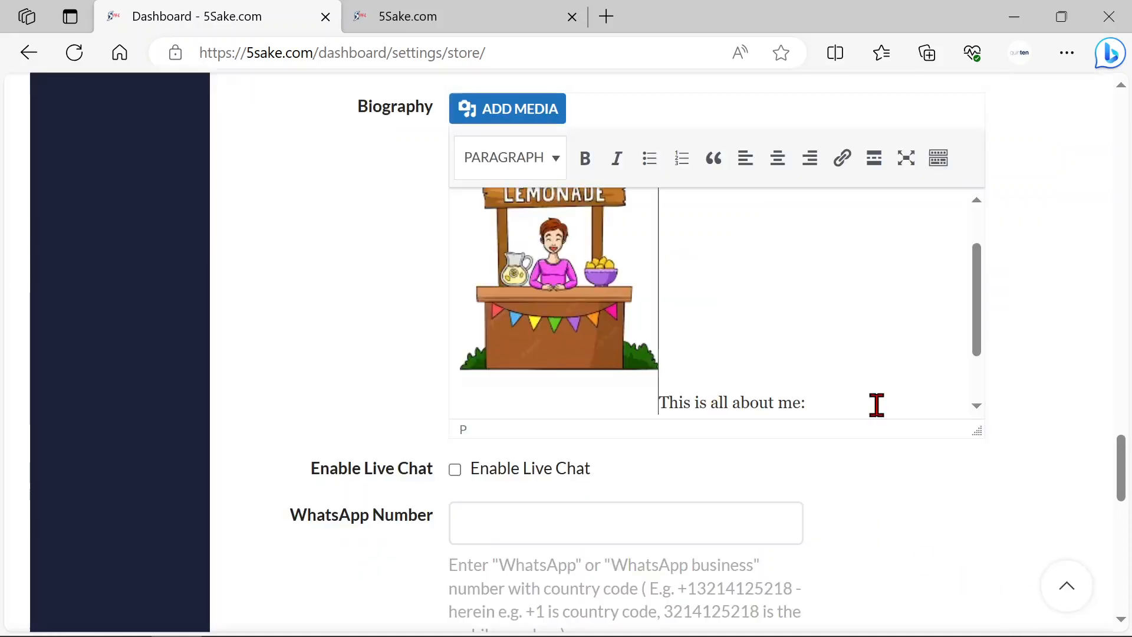
Step: Shrink the lemonade stand picture in the Biography to under half its width and align it left beside the text
scroll(879, 391, up, 2)
click(551, 323)
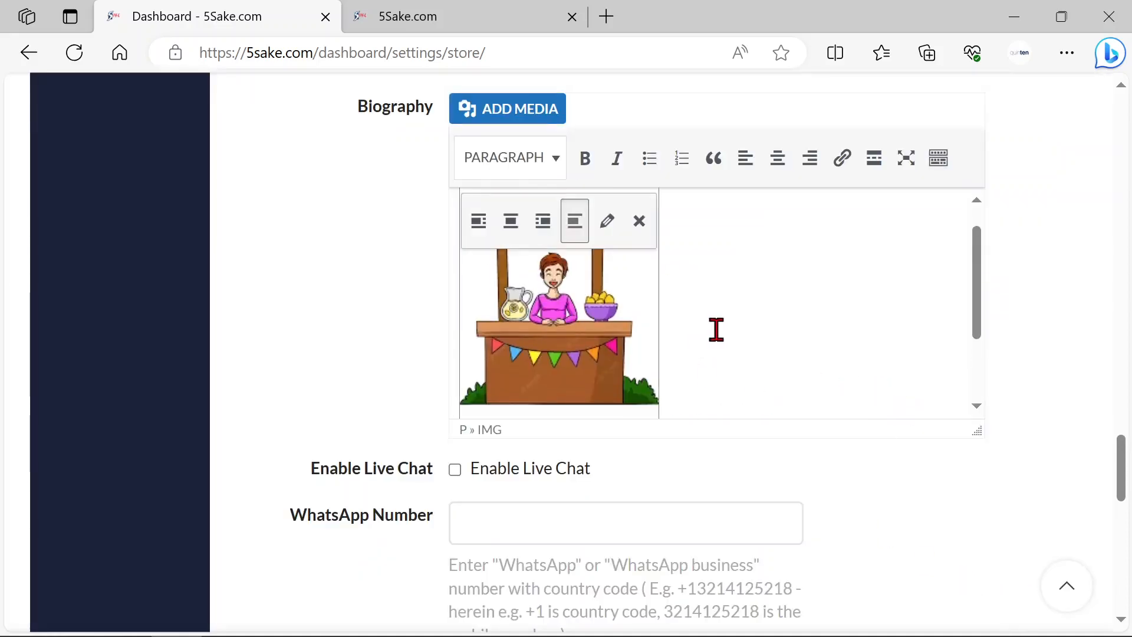
scroll(728, 339, down, 1)
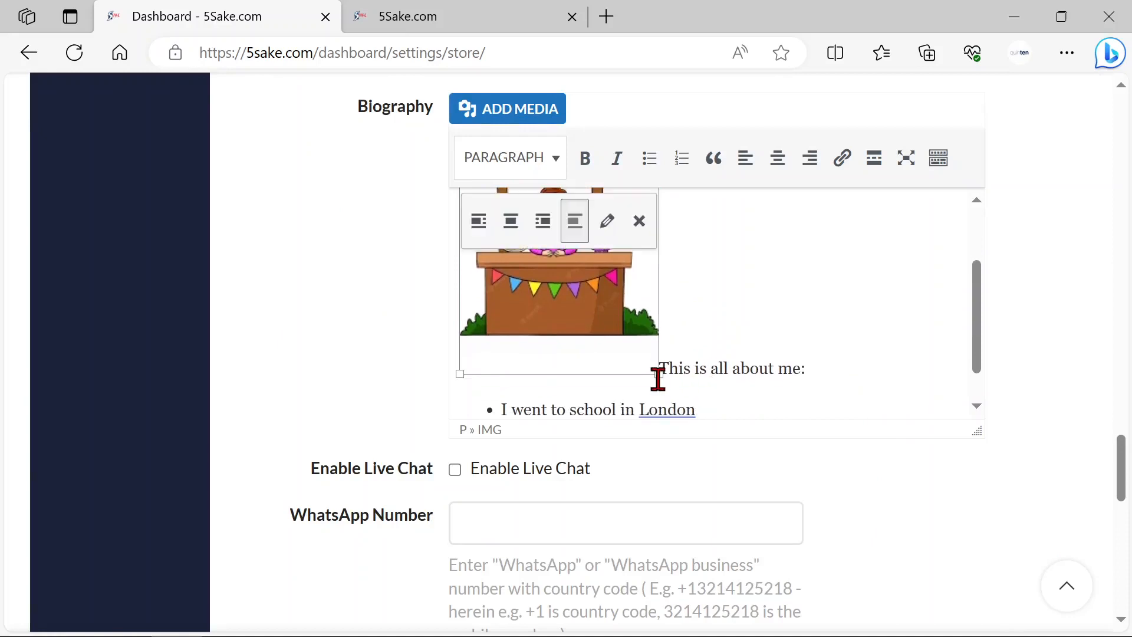
drag(660, 373, 543, 260)
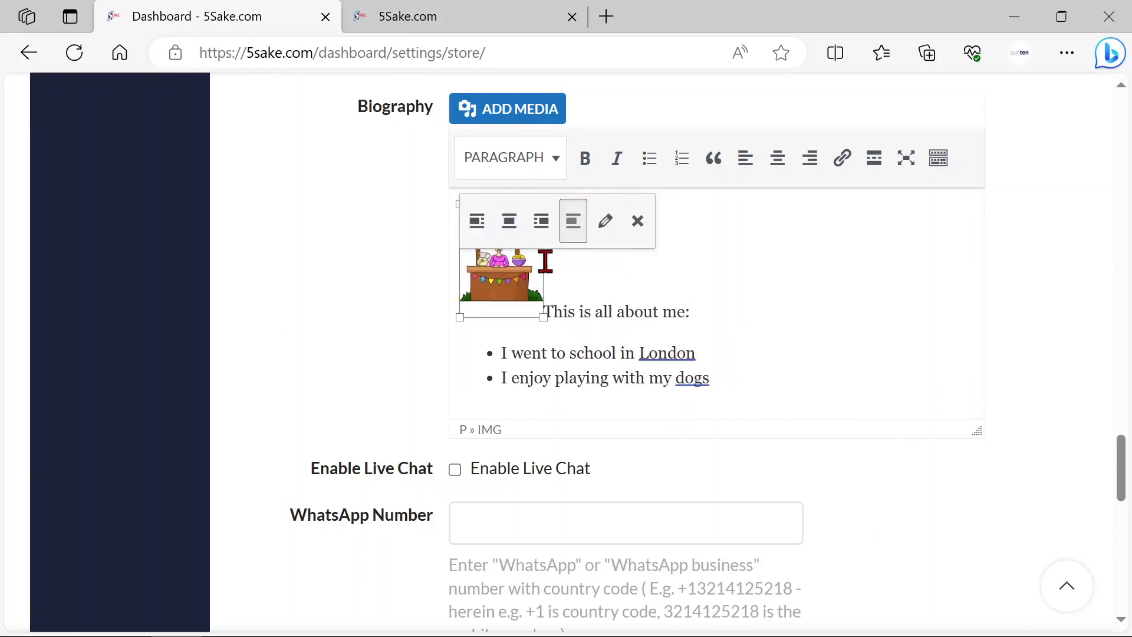
scroll(718, 291, up, 2)
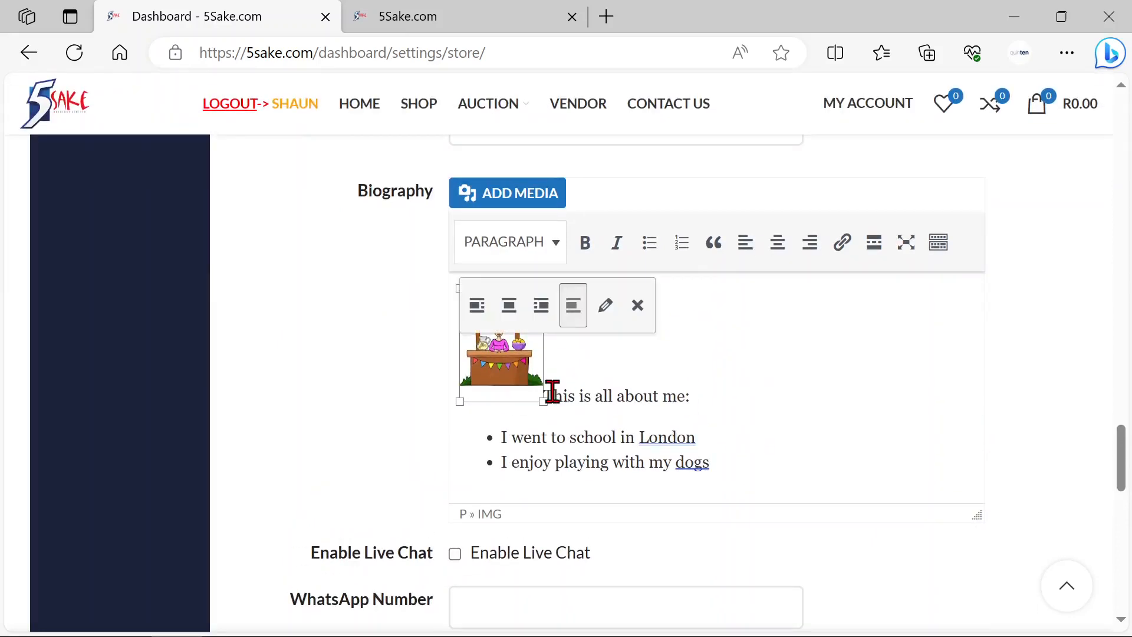
click(479, 321)
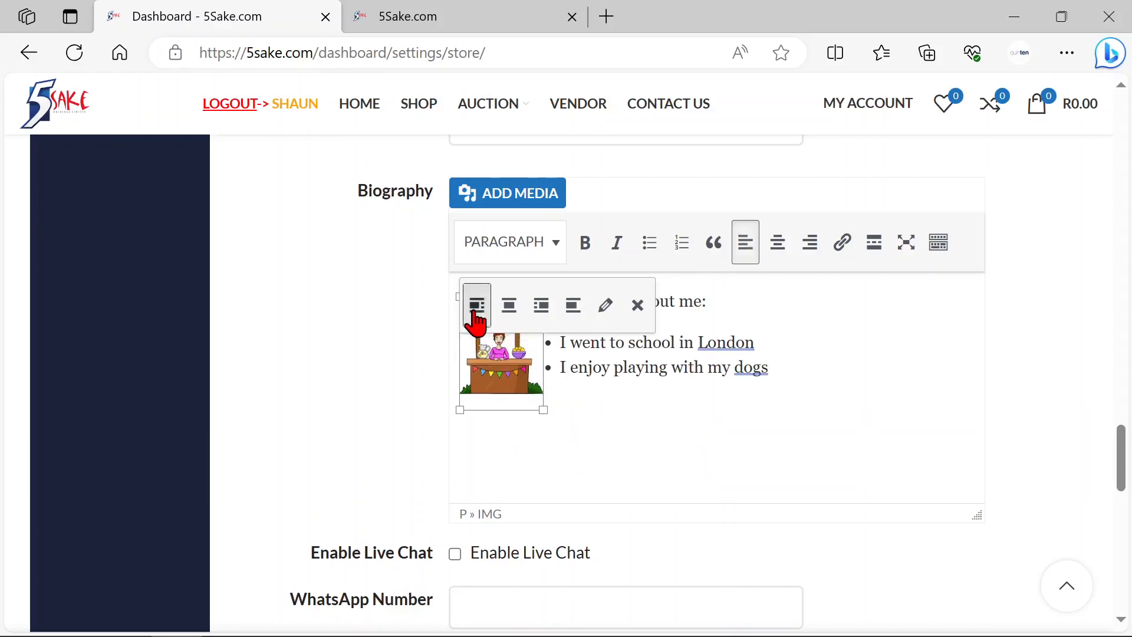
click(711, 417)
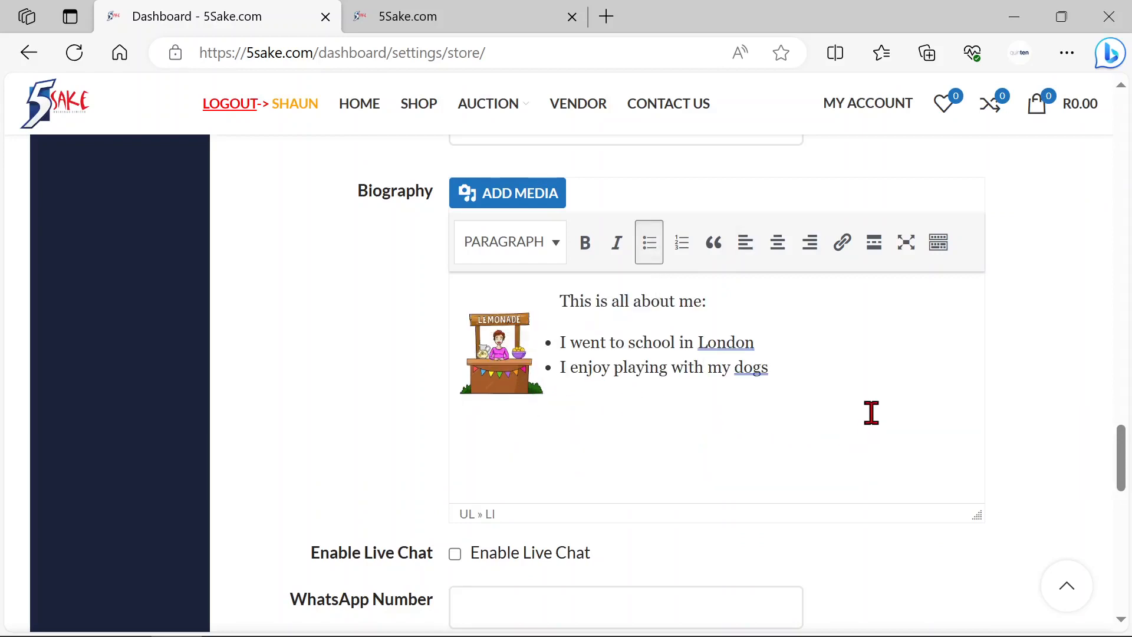
Step: Save the updated store settings with the finished biography
scroll(897, 407, down, 2)
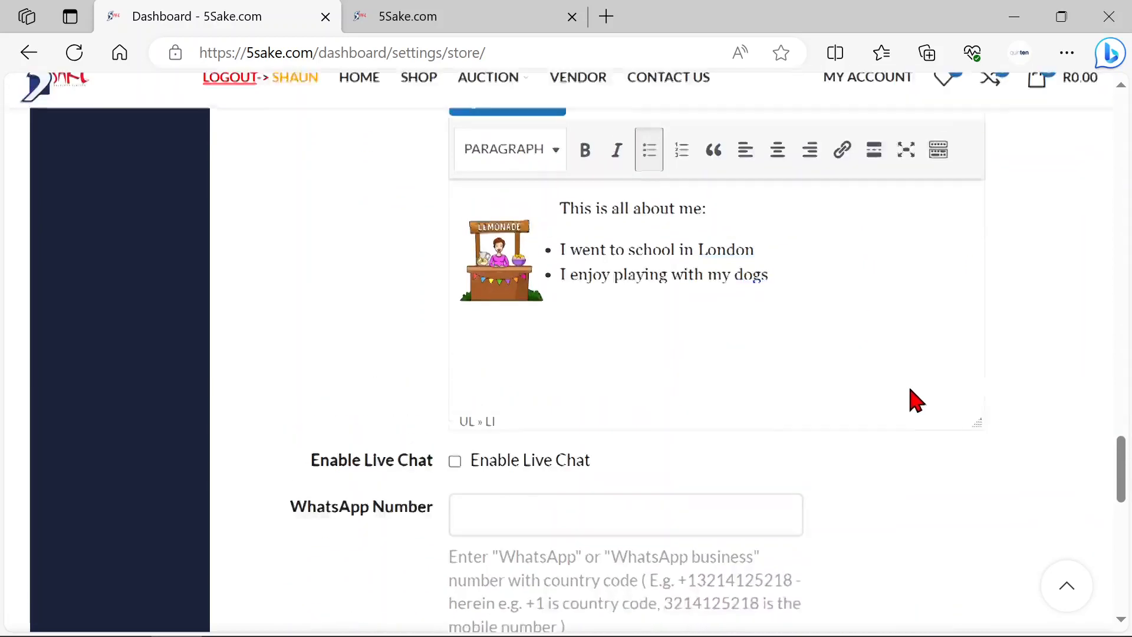
scroll(916, 401, up, 2)
scroll(917, 386, down, 5)
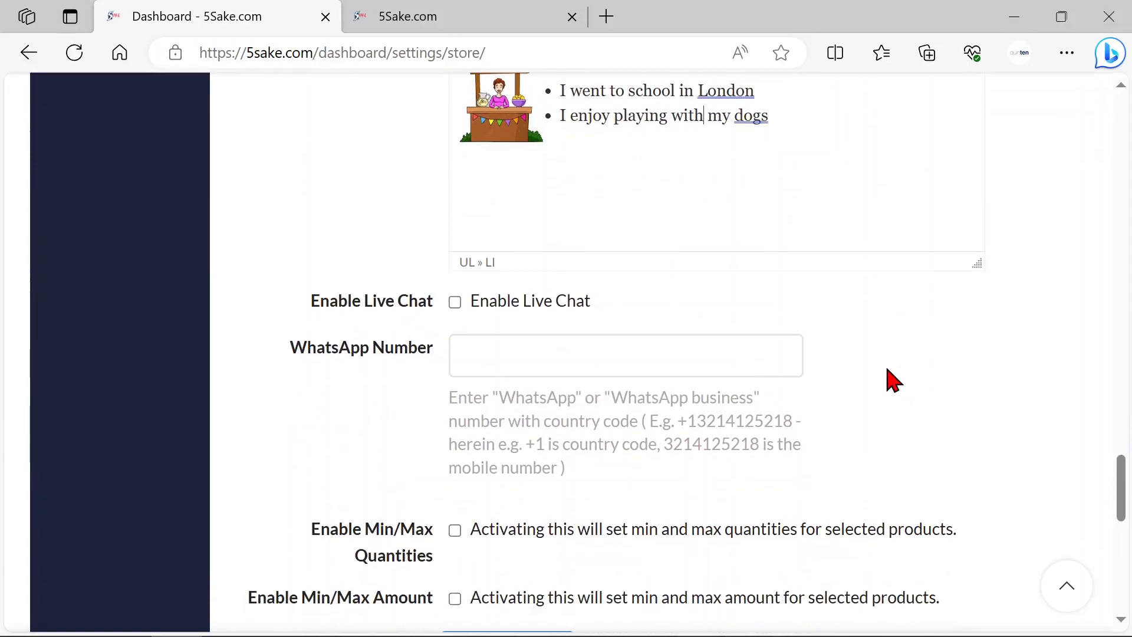
scroll(993, 331, up, 15)
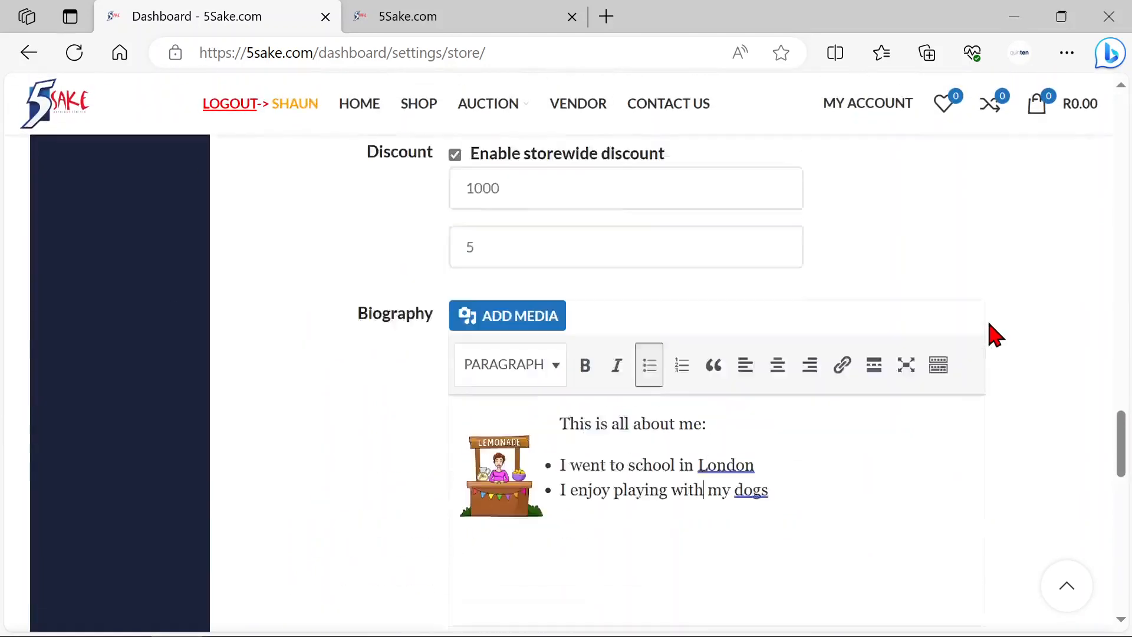
scroll(1008, 348, up, 15)
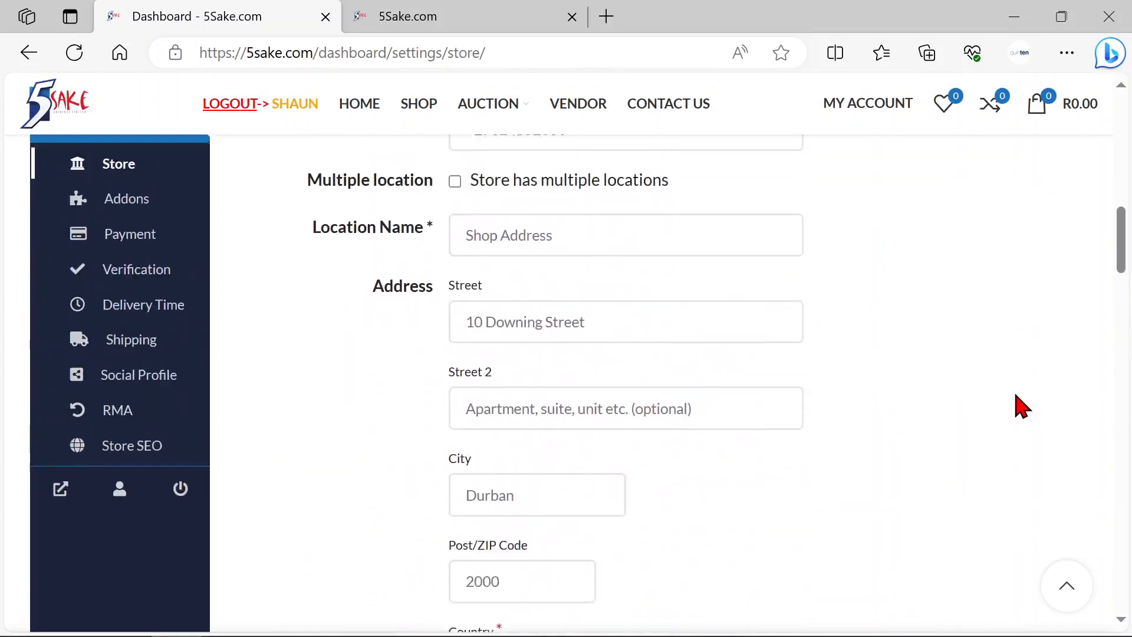
scroll(1016, 405, up, 10)
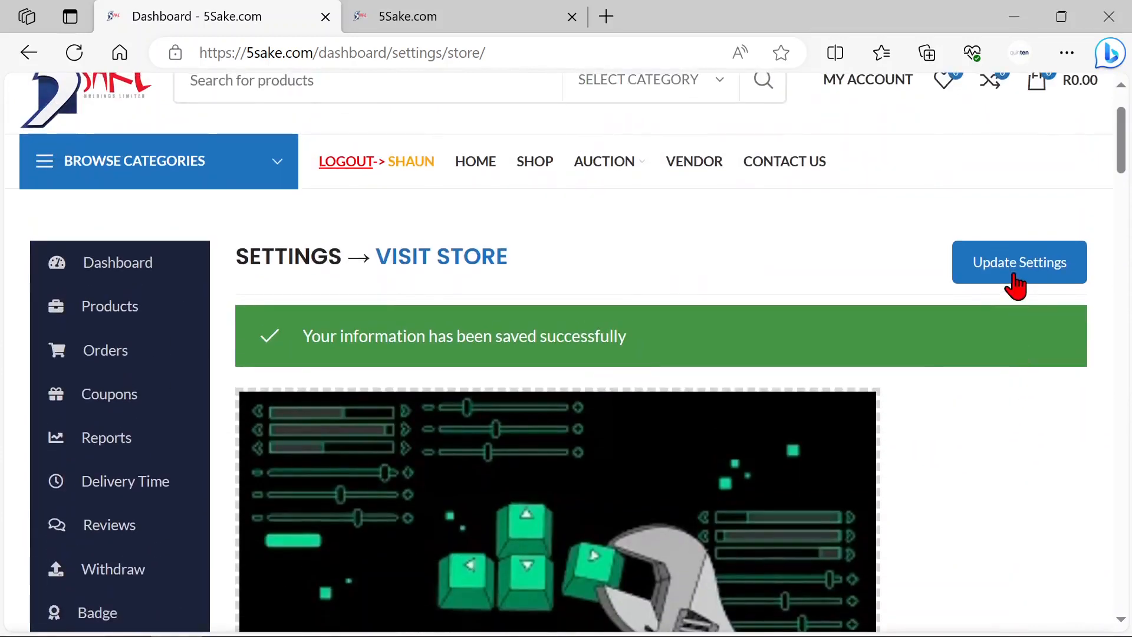
click(1010, 275)
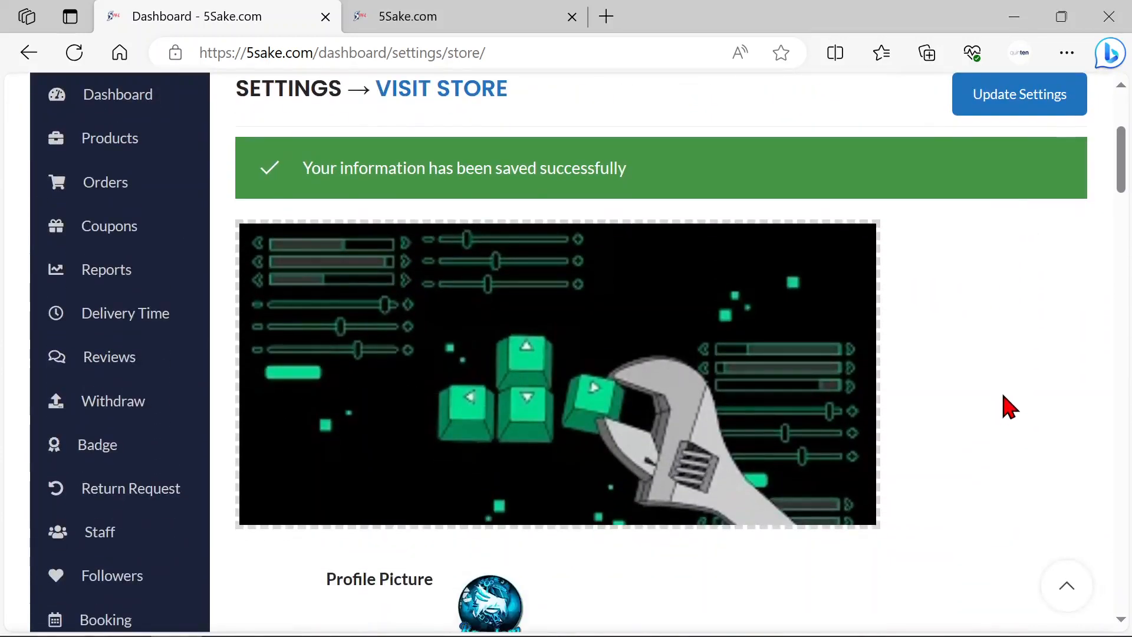
Step: Enable live chat and enter the store's WhatsApp number with its country code
drag(1122, 189, 1124, 530)
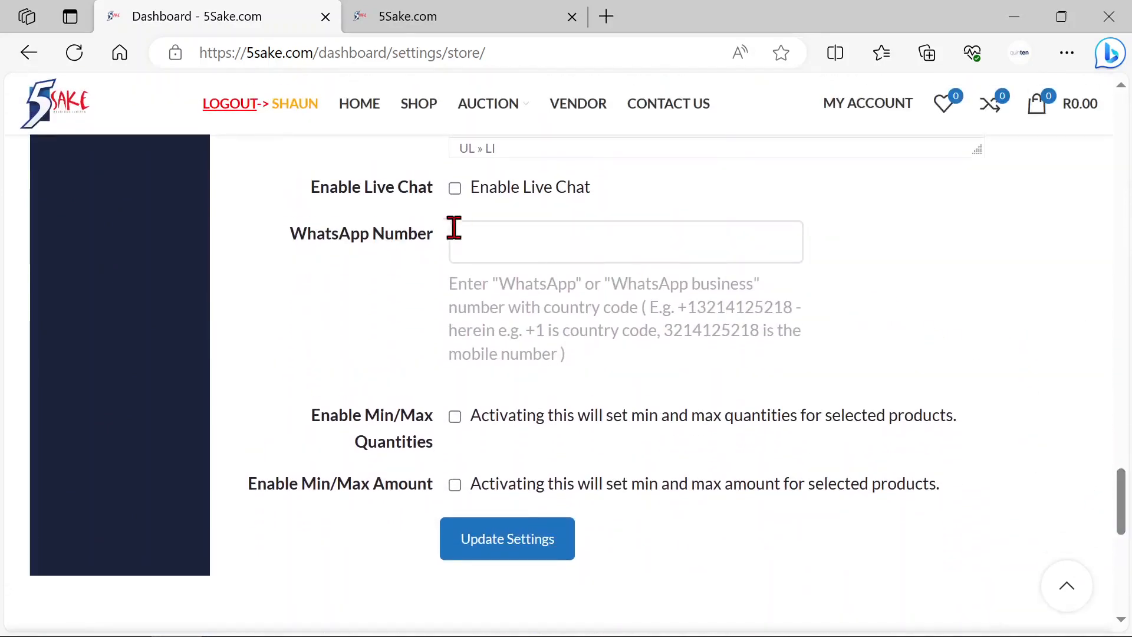
click(455, 191)
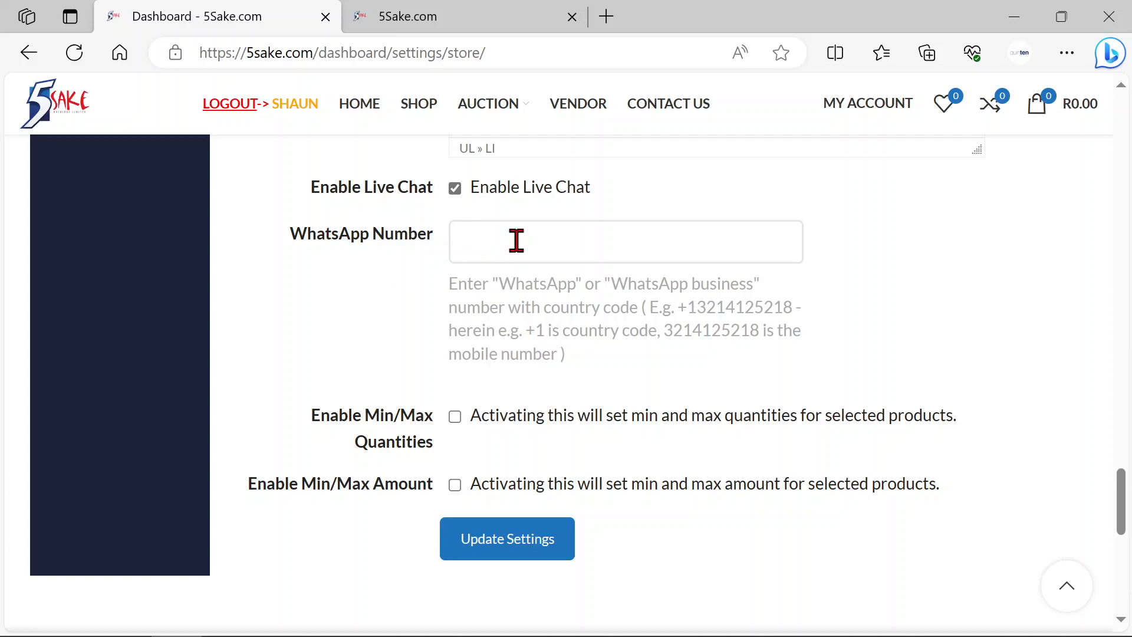
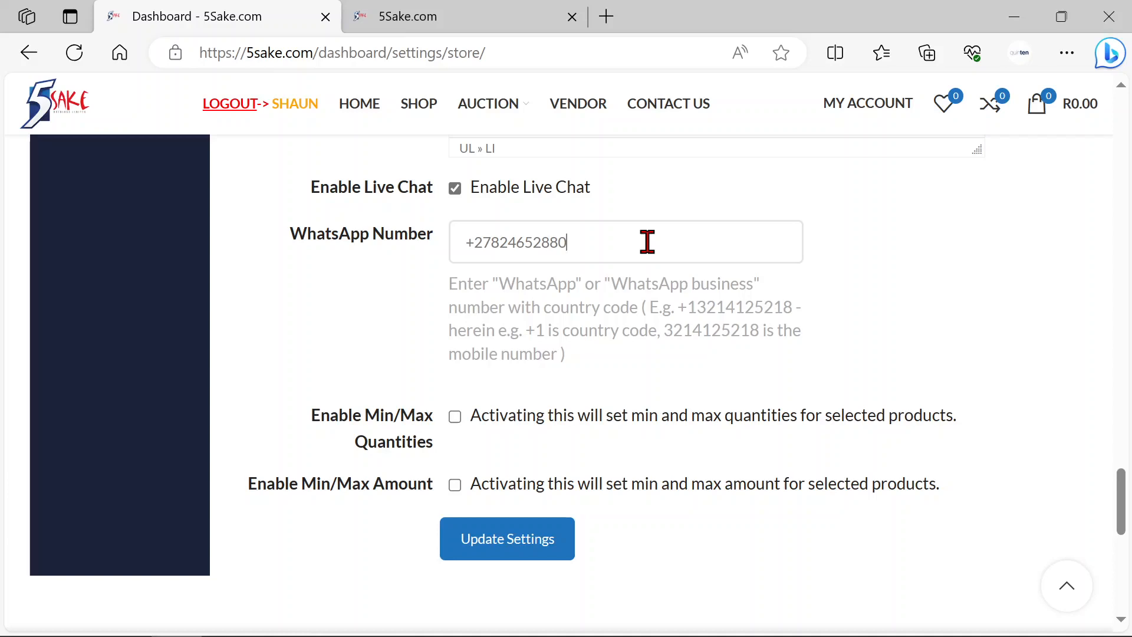
Step: Try min/max product quantities of 60 and 600, and switch the quantity limits off again
scroll(1032, 334, down, 3)
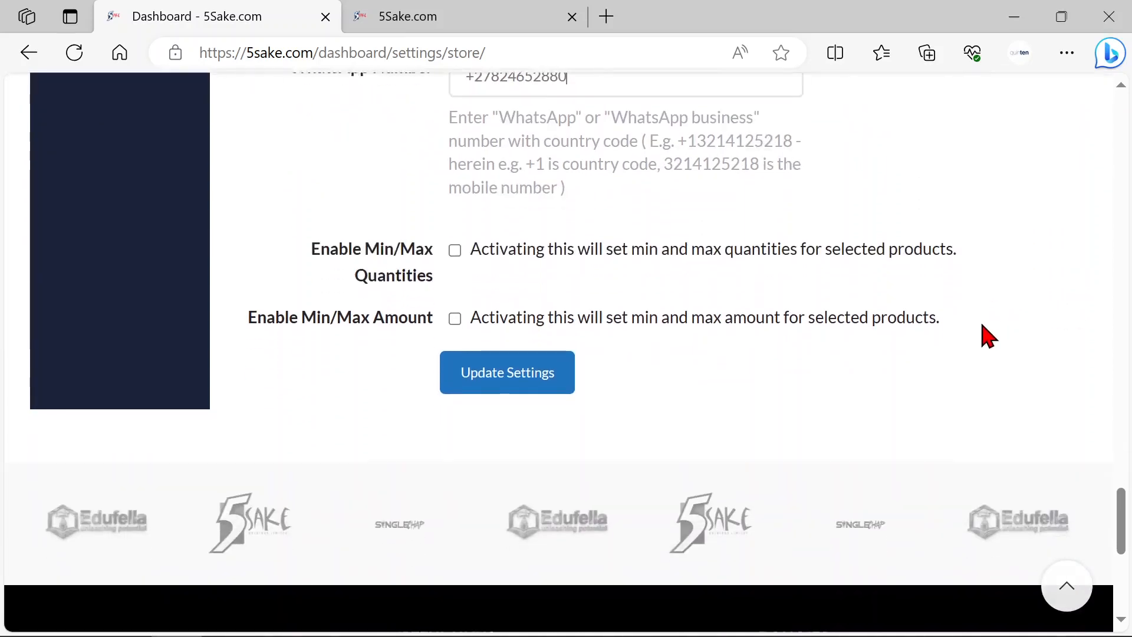
click(455, 248)
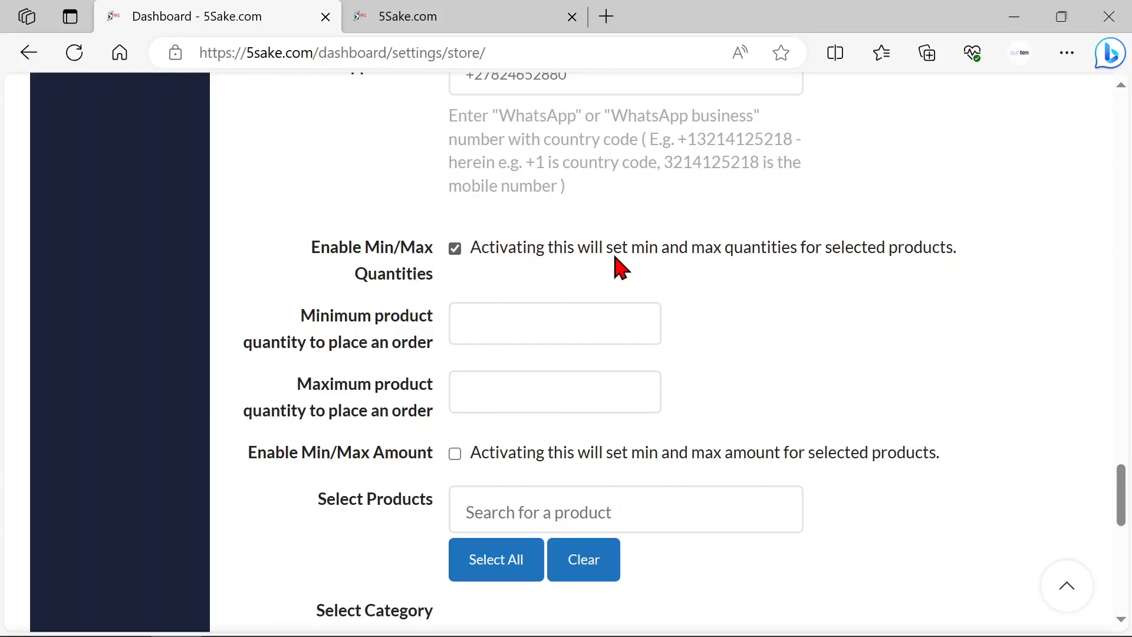
click(538, 324)
text(60)
scroll(769, 340, down, 2)
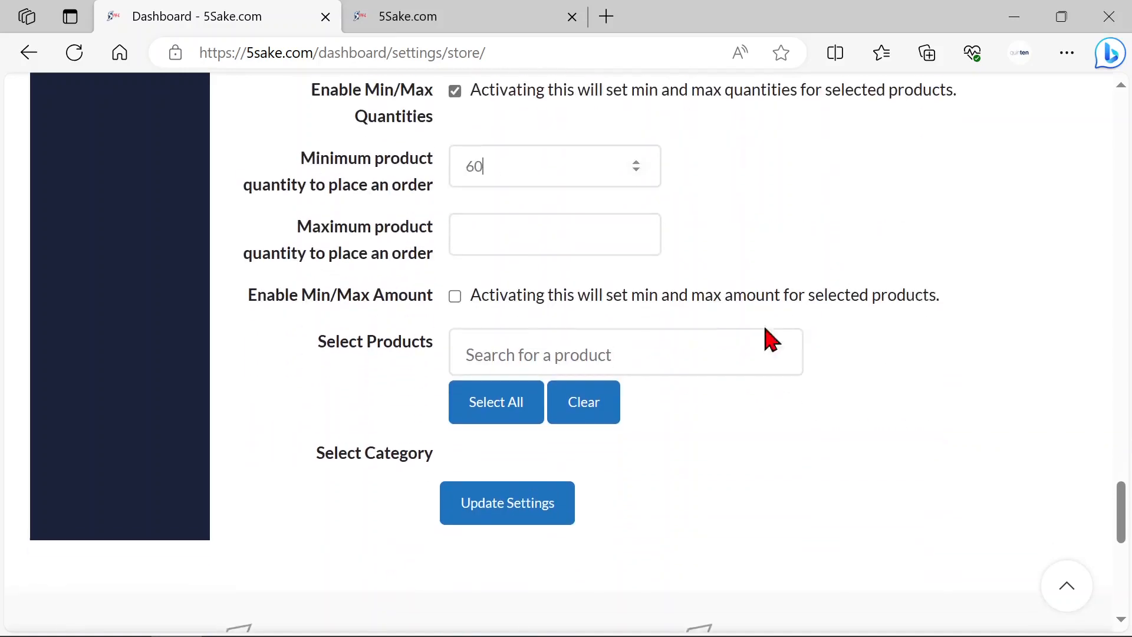
click(507, 227)
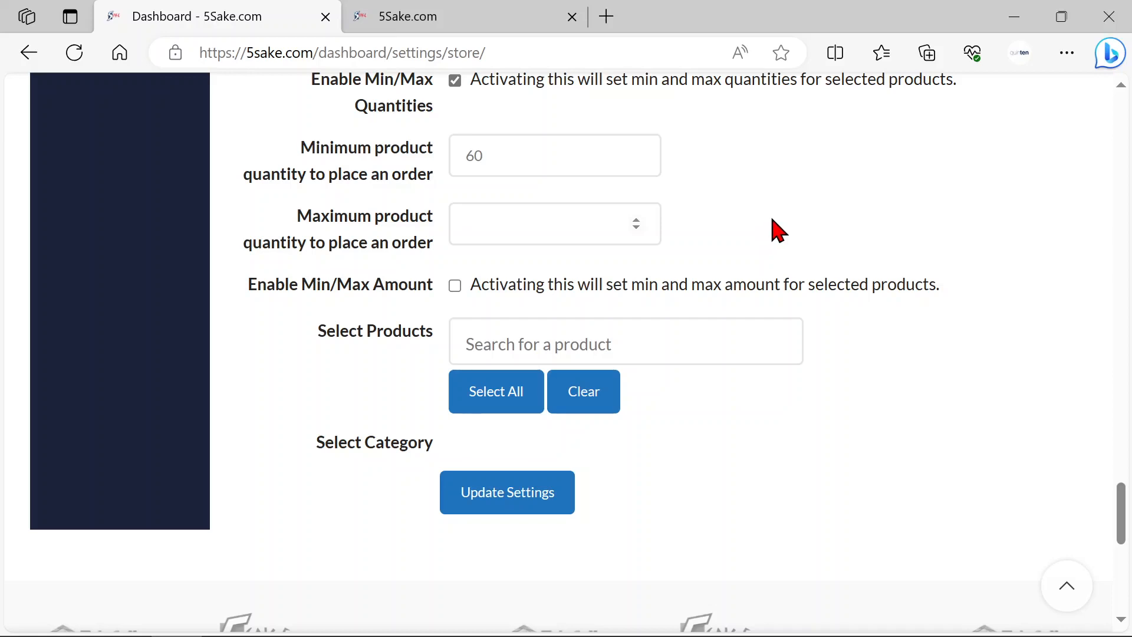
text(600)
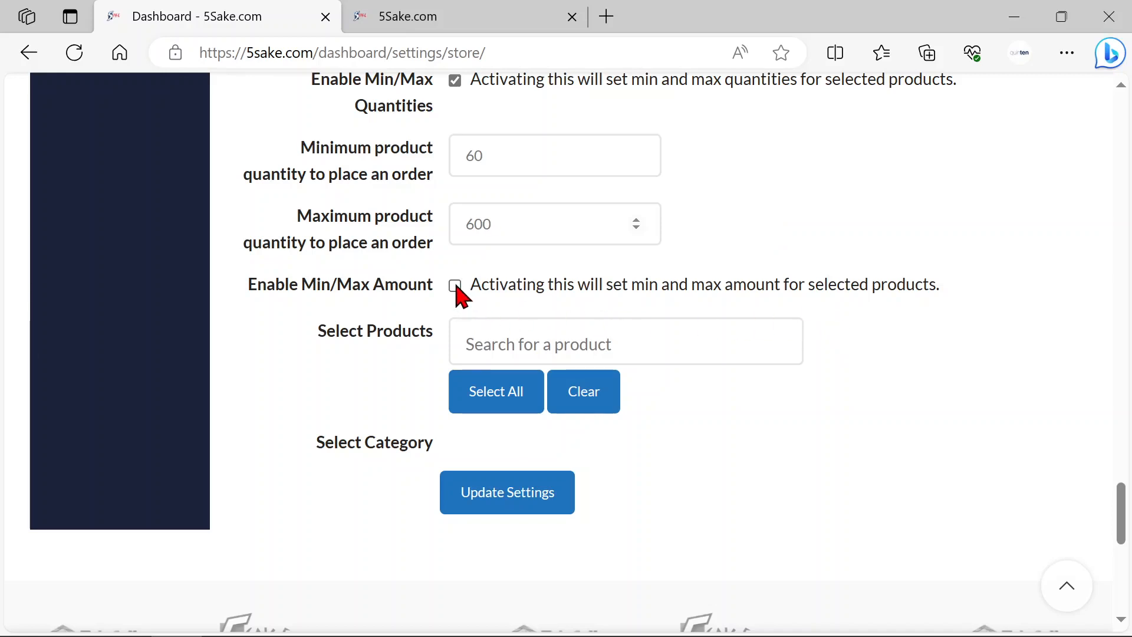
scroll(784, 265, up, 1)
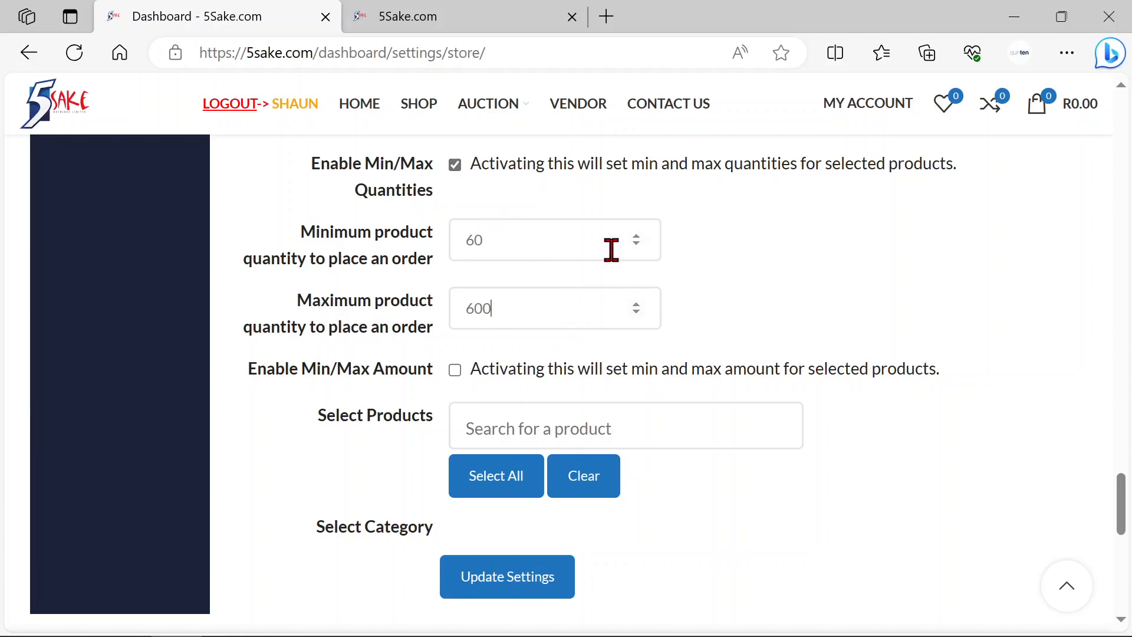
click(455, 165)
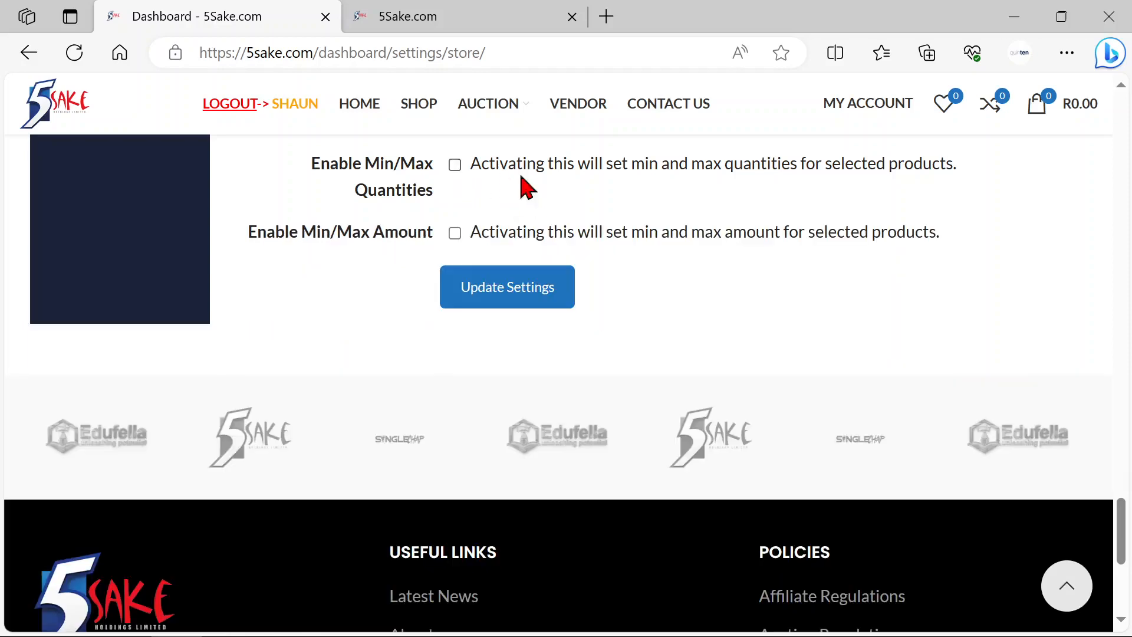
Step: Enable the min/max amount limits with a minimum order amount of 1000 and a maximum of 5000
click(455, 233)
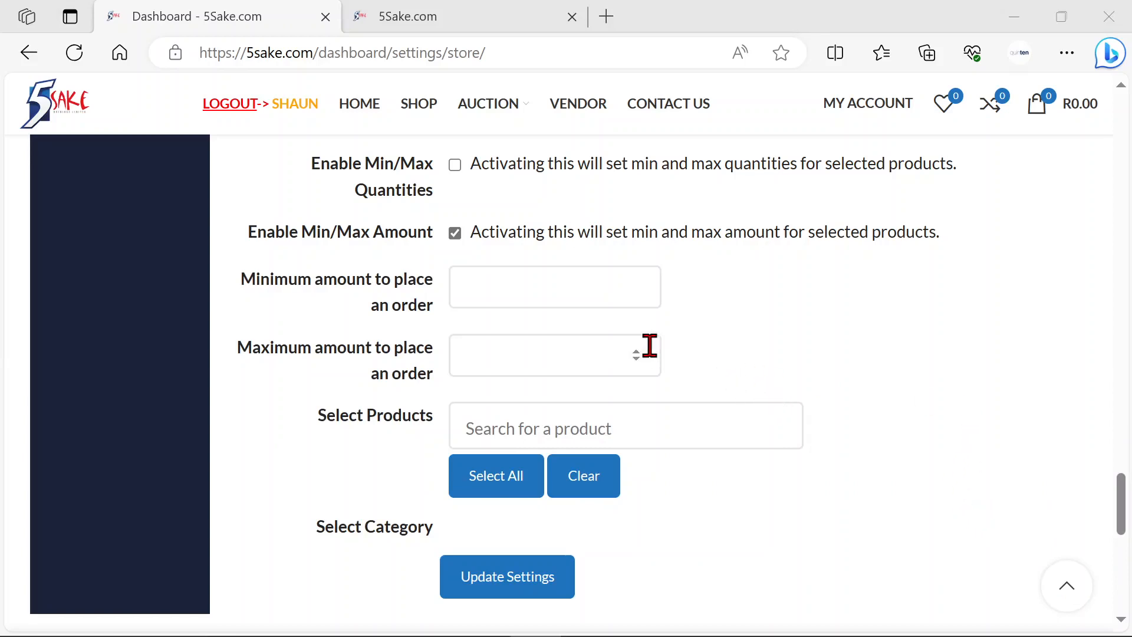
click(505, 291)
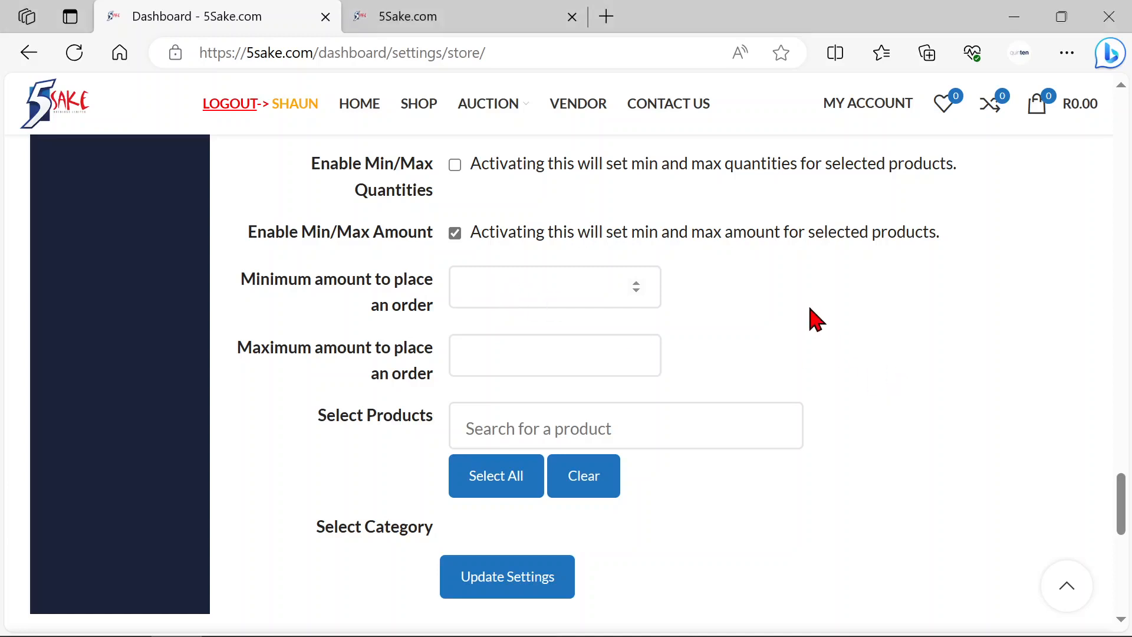
text(1000)
click(547, 357)
text(500)
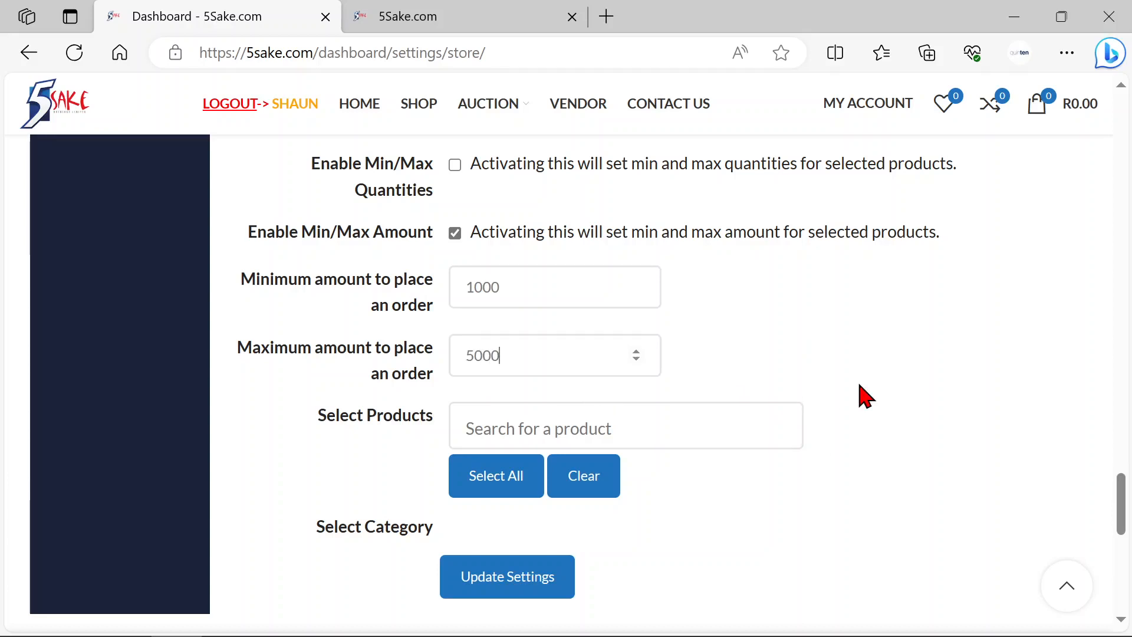
text(0)
click(860, 352)
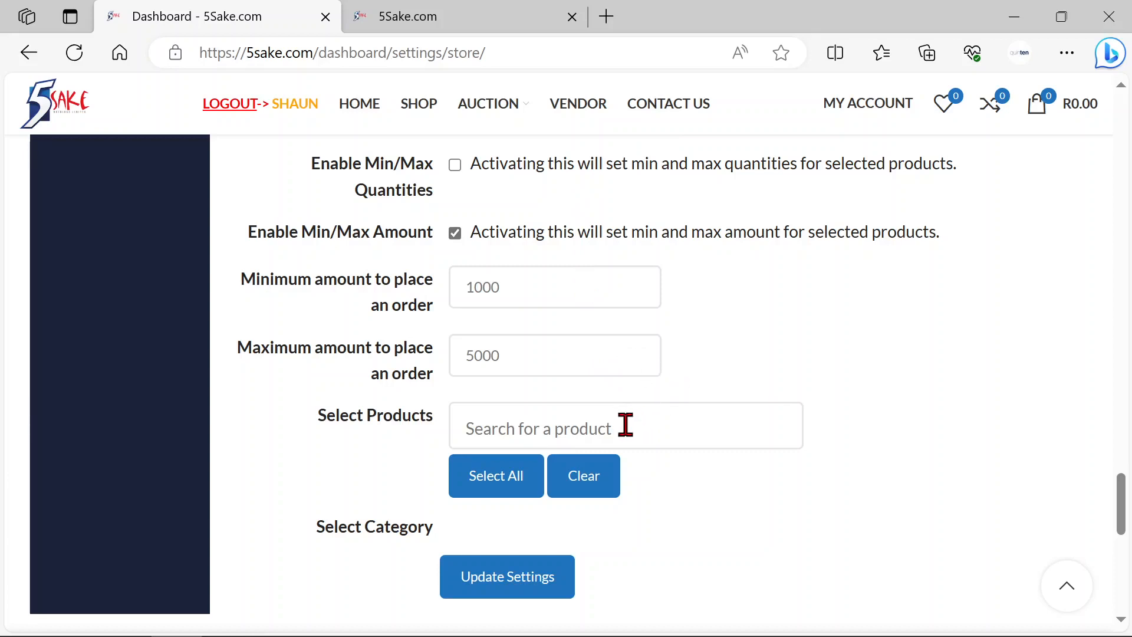
Step: Apply the order amount limits to all products and save the store settings
click(593, 429)
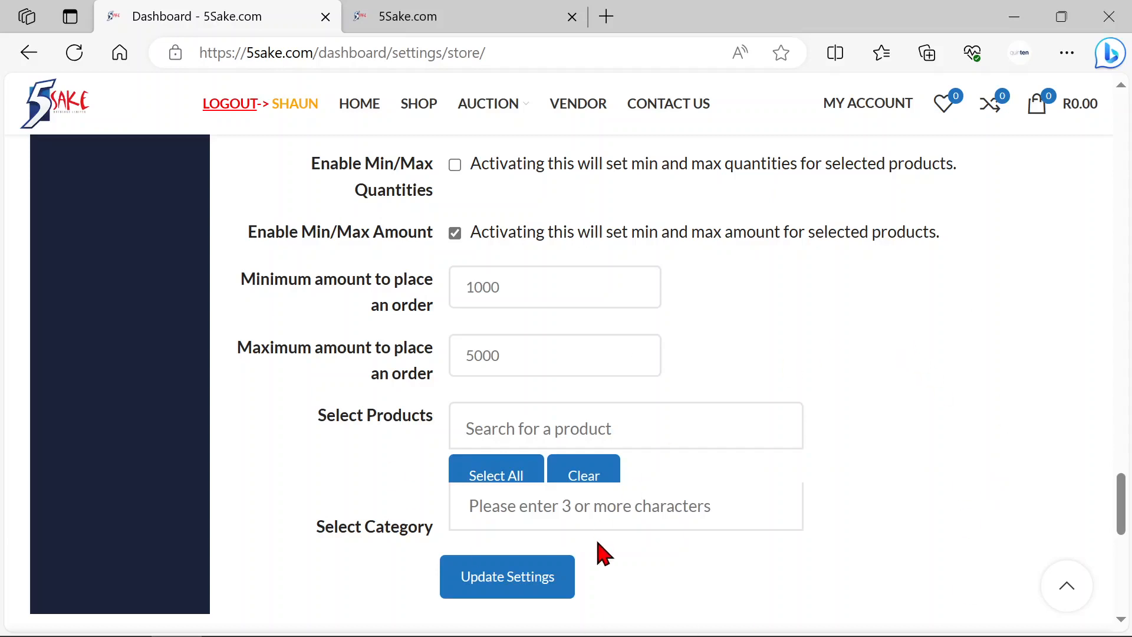
click(499, 481)
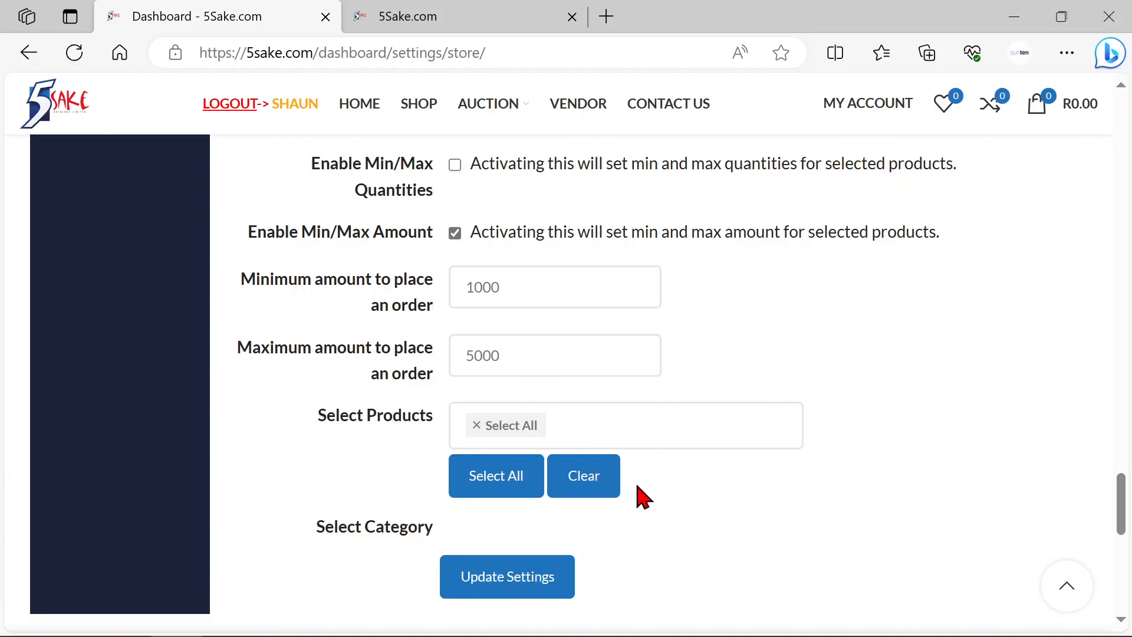
scroll(745, 480, down, 2)
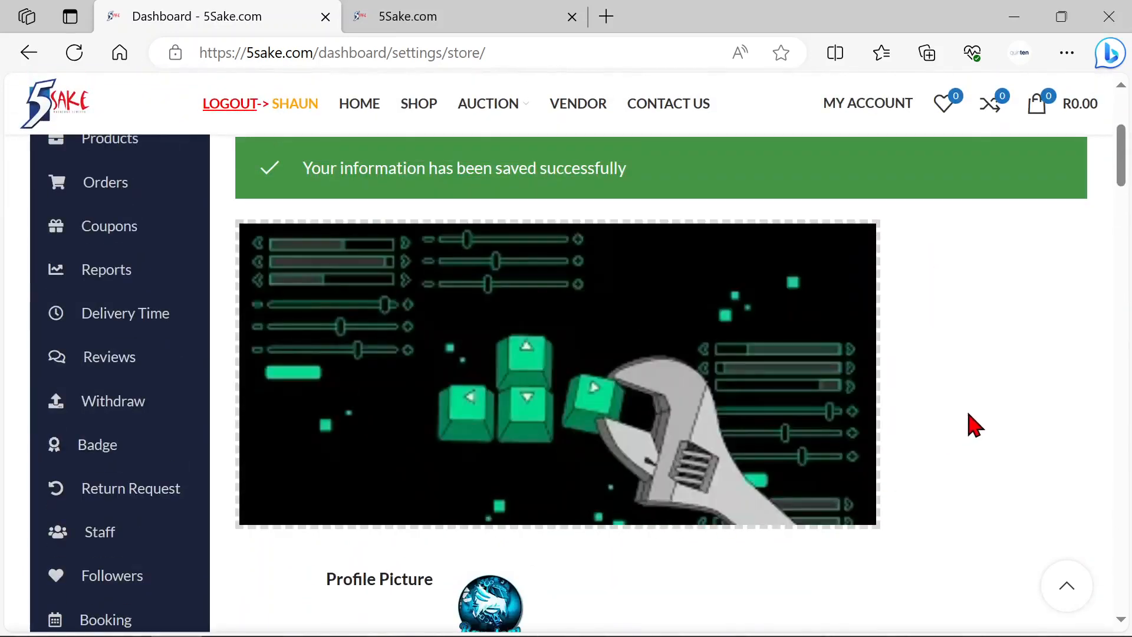
Step: Reload the public Smithy Shoemakers store page and check its header, vendor buttons and WhatsApp chat
scroll(973, 424, up, 2)
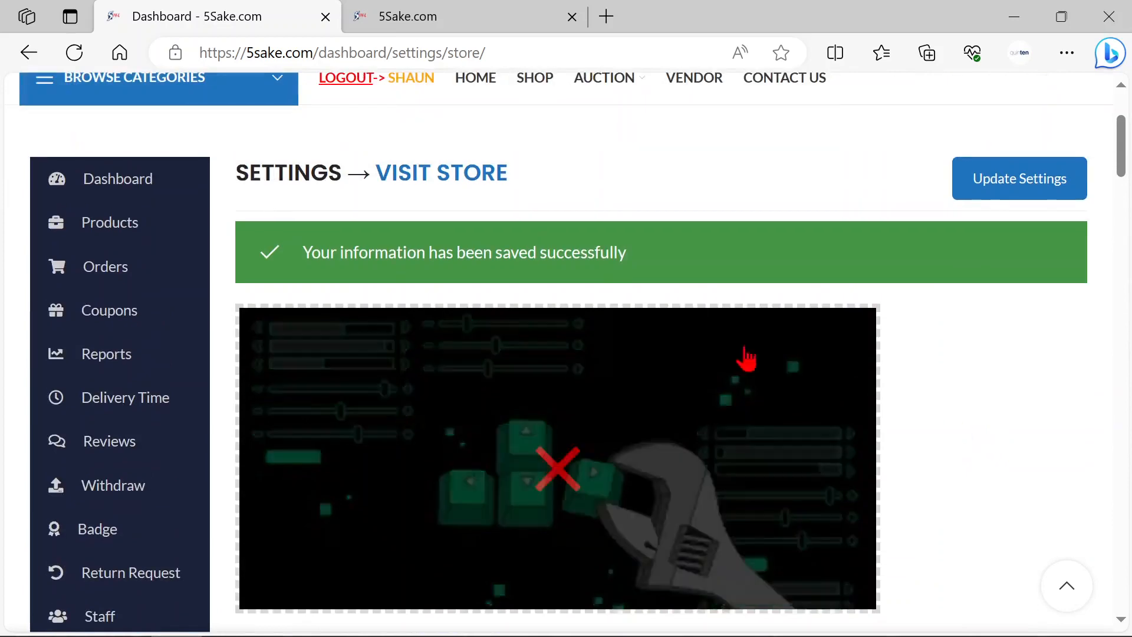
click(460, 21)
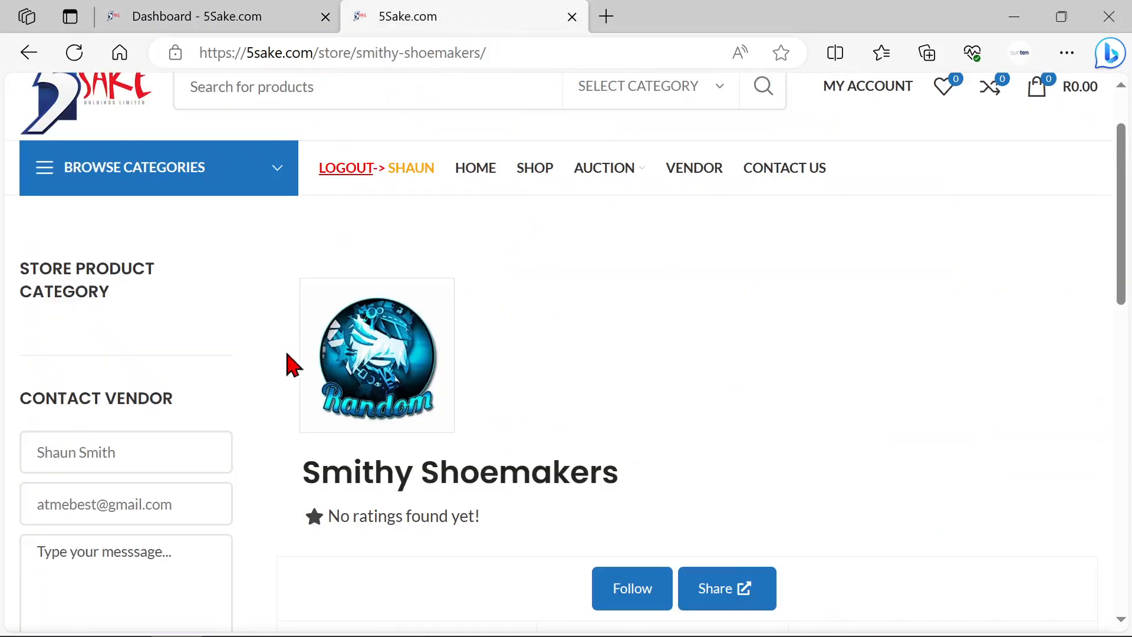
click(74, 52)
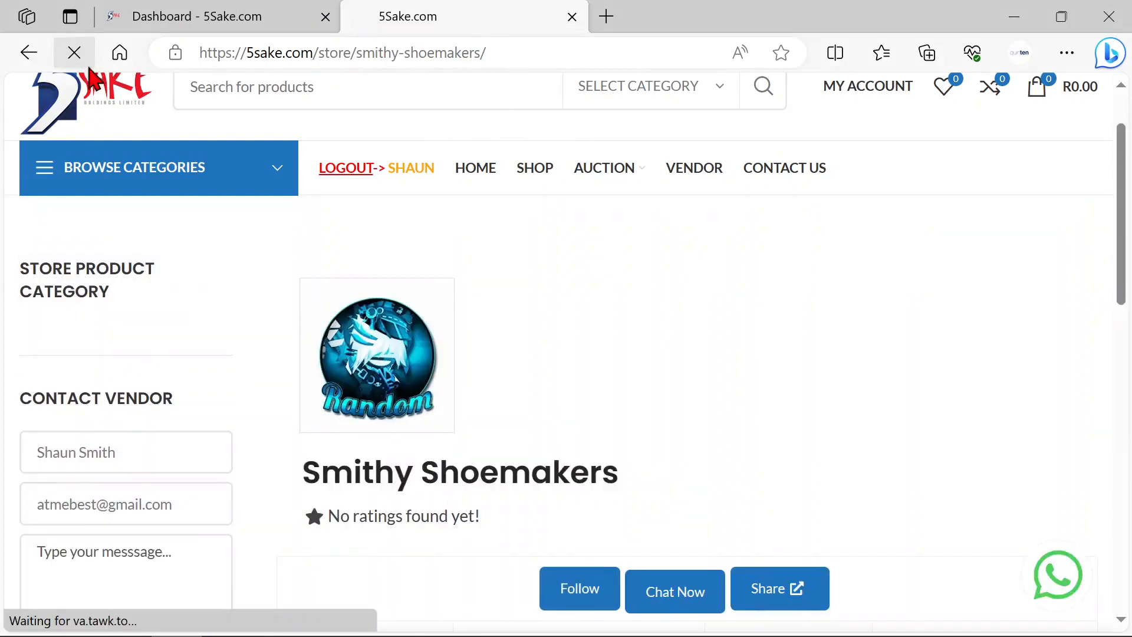
scroll(809, 319, down, 2)
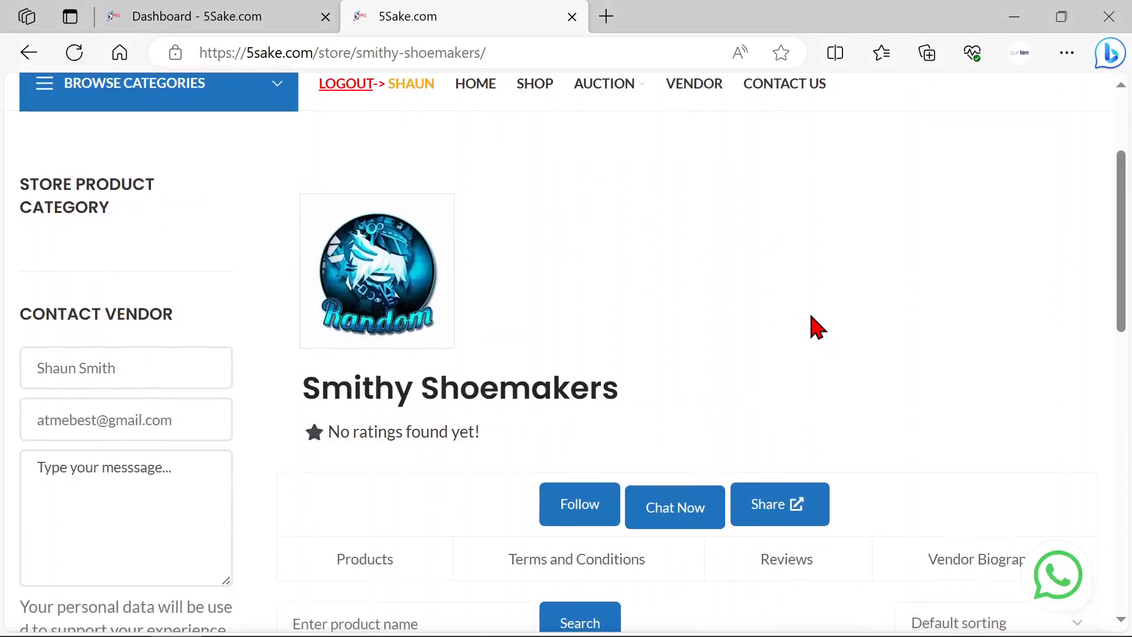
scroll(809, 324, up, 2)
scroll(875, 314, down, 2)
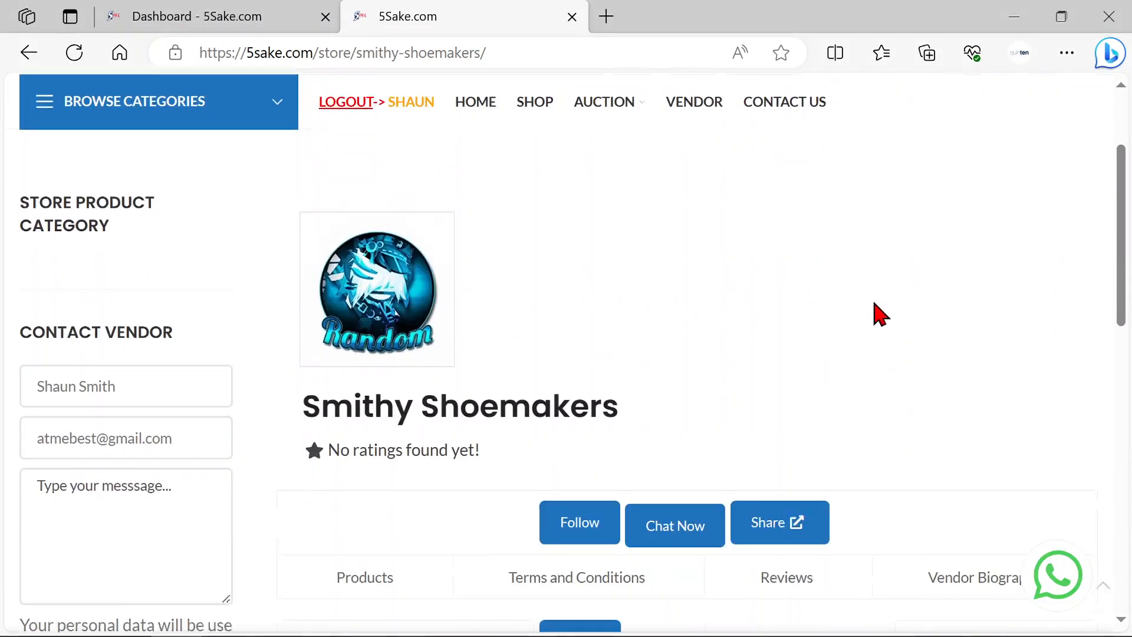
drag(608, 390, 655, 396)
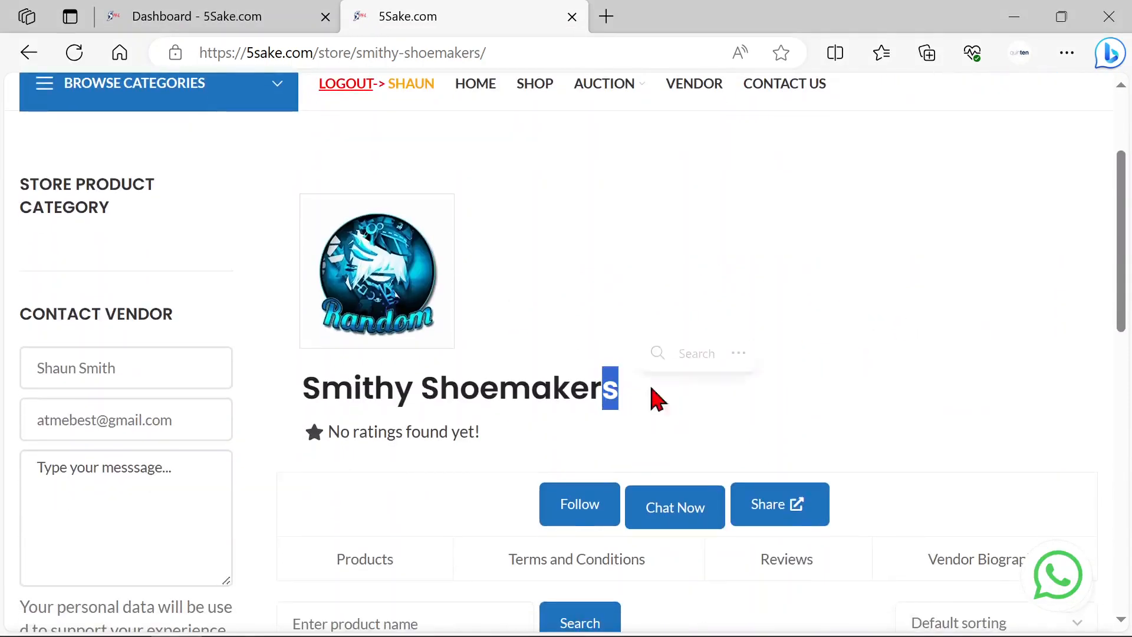
Step: Return to the dashboard's store settings, enable showing the email address in the store, and update the settings
scroll(953, 364, down, 4)
click(913, 197)
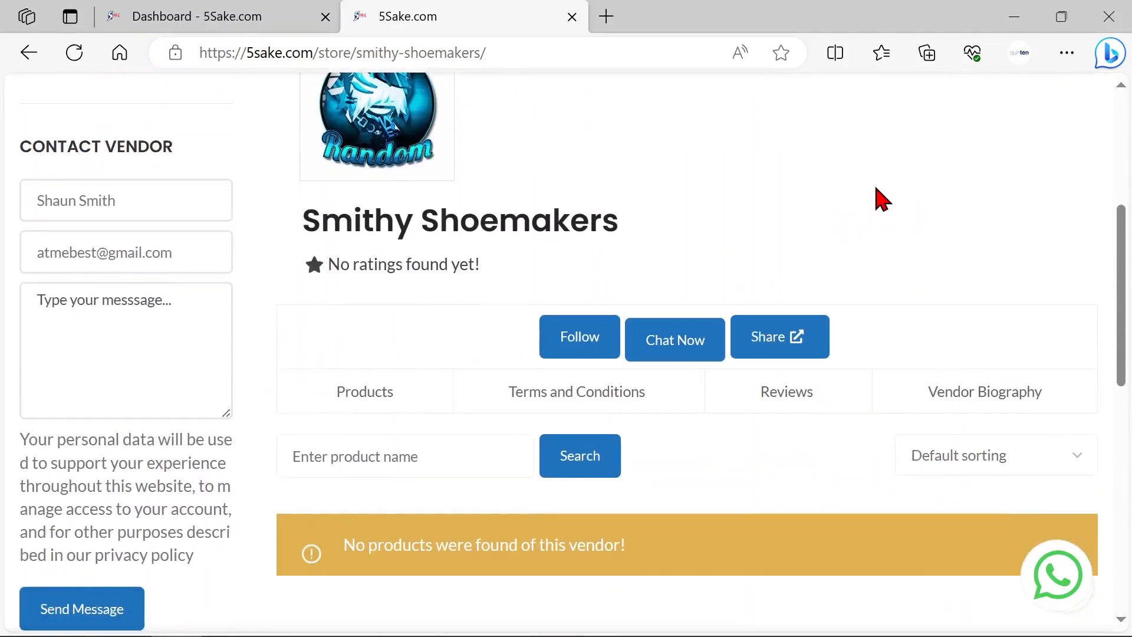
click(206, 24)
scroll(822, 445, down, 15)
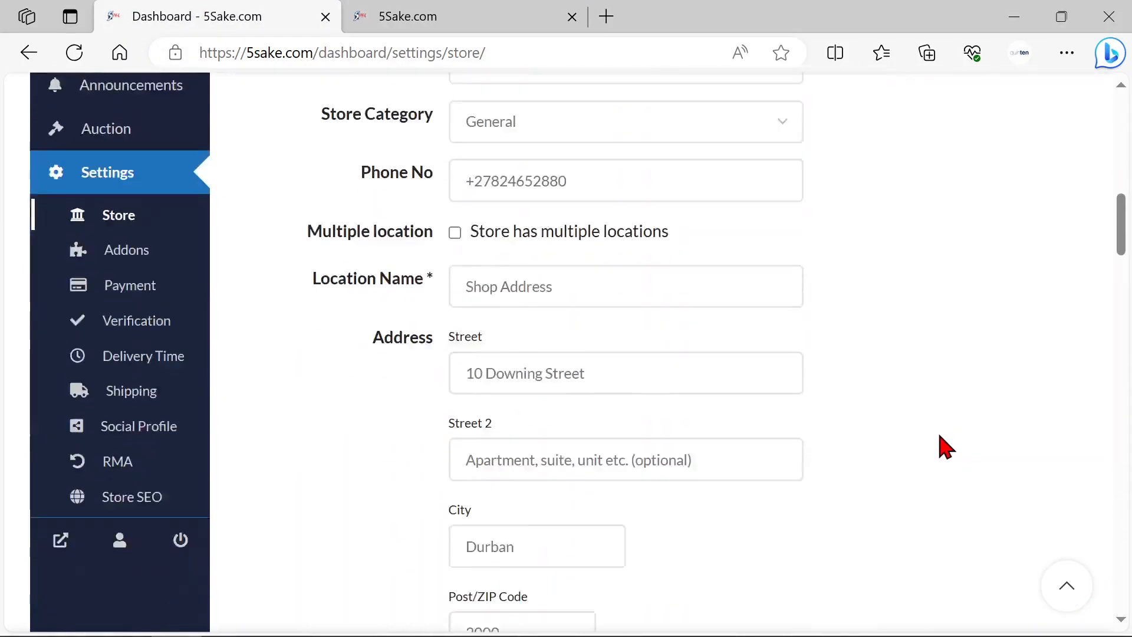
scroll(940, 440, down, 8)
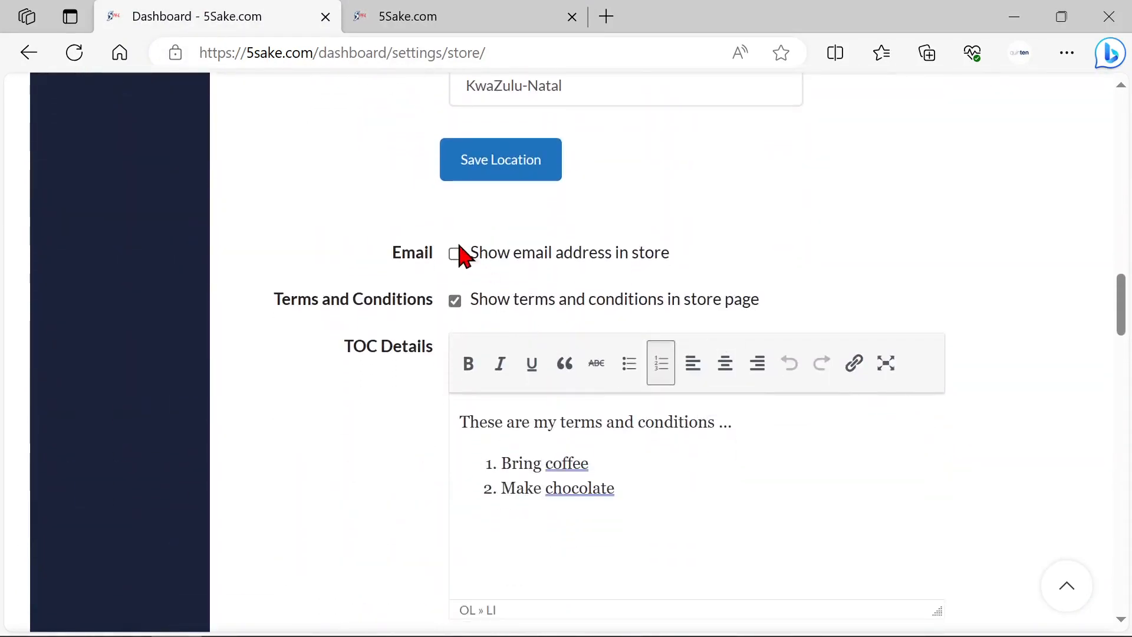
click(455, 254)
scroll(881, 295, up, 20)
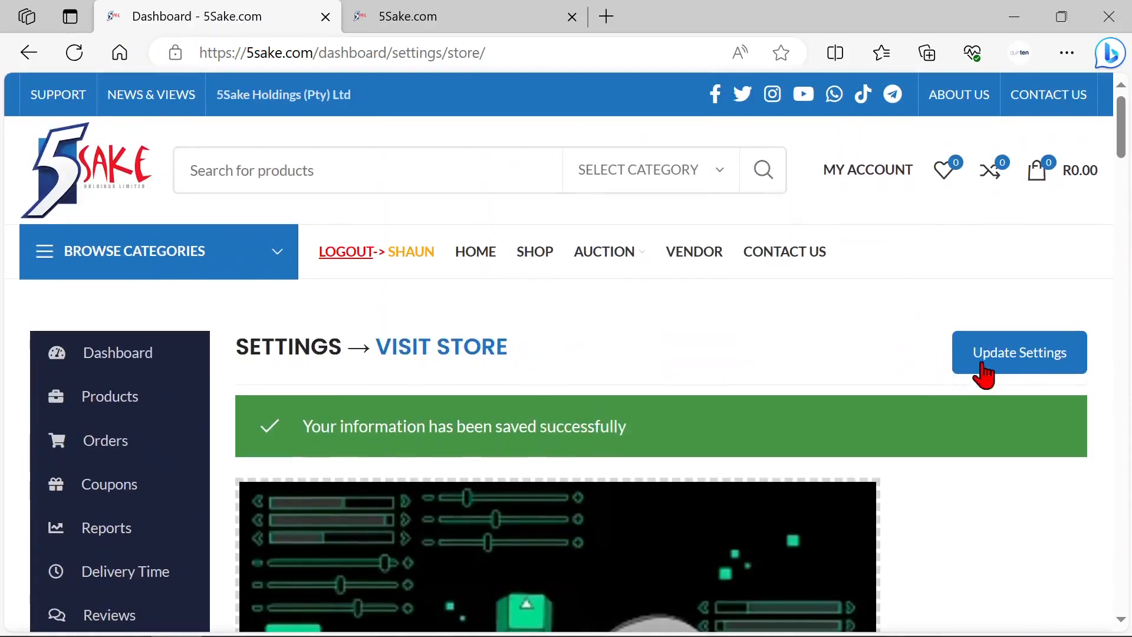
click(983, 372)
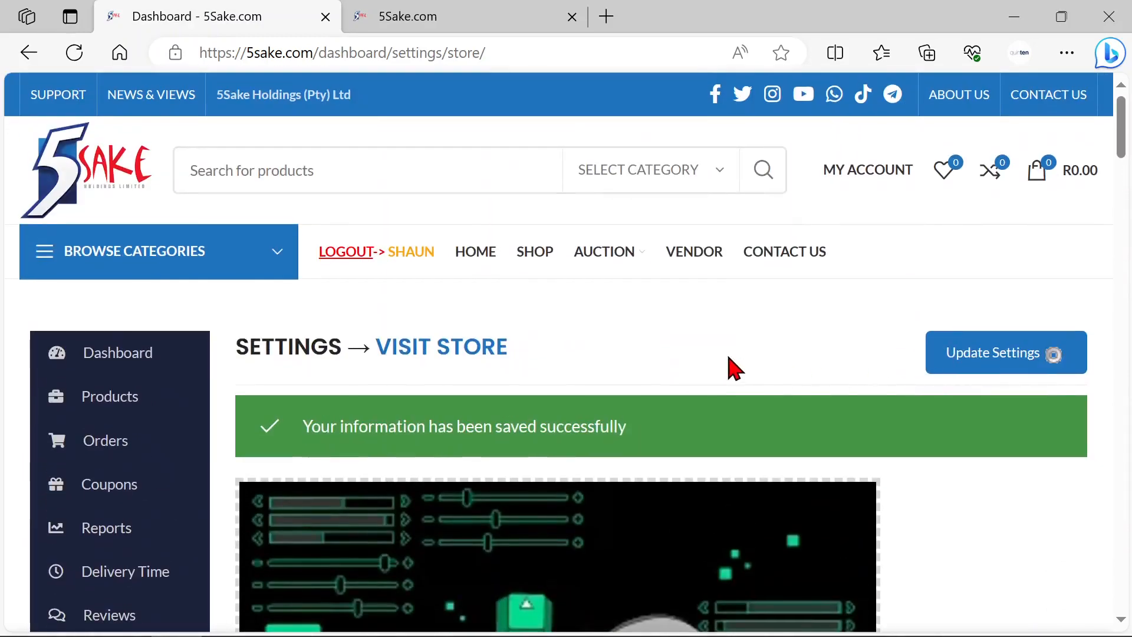
scroll(734, 369, down, 4)
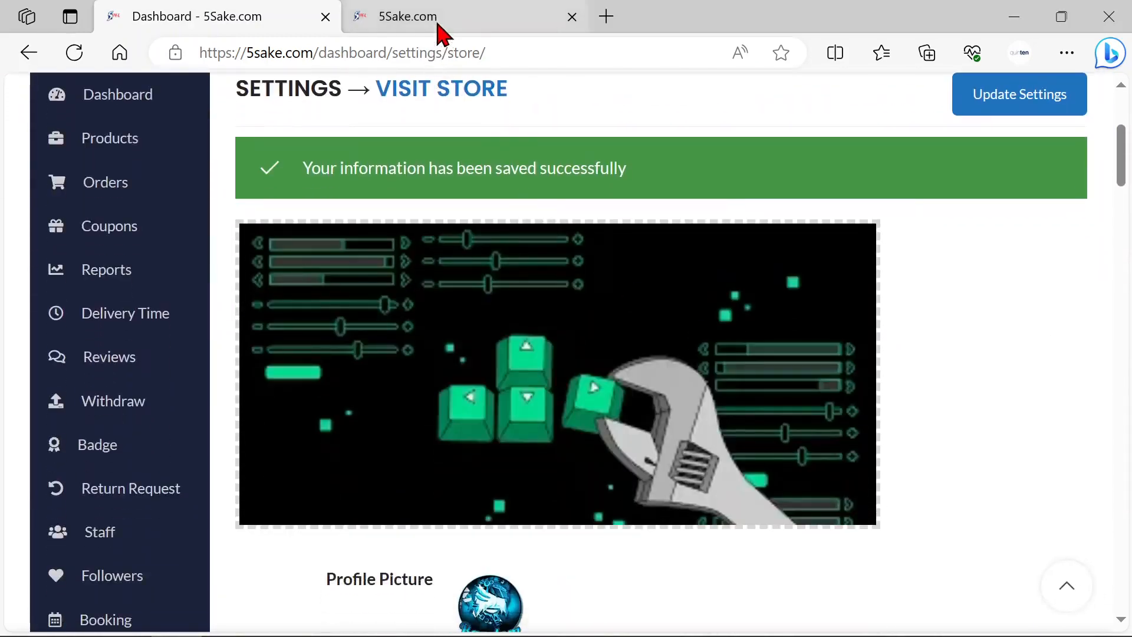
Step: Reload the public Smithy Shoemakers store page and check the email line under the store name
click(440, 21)
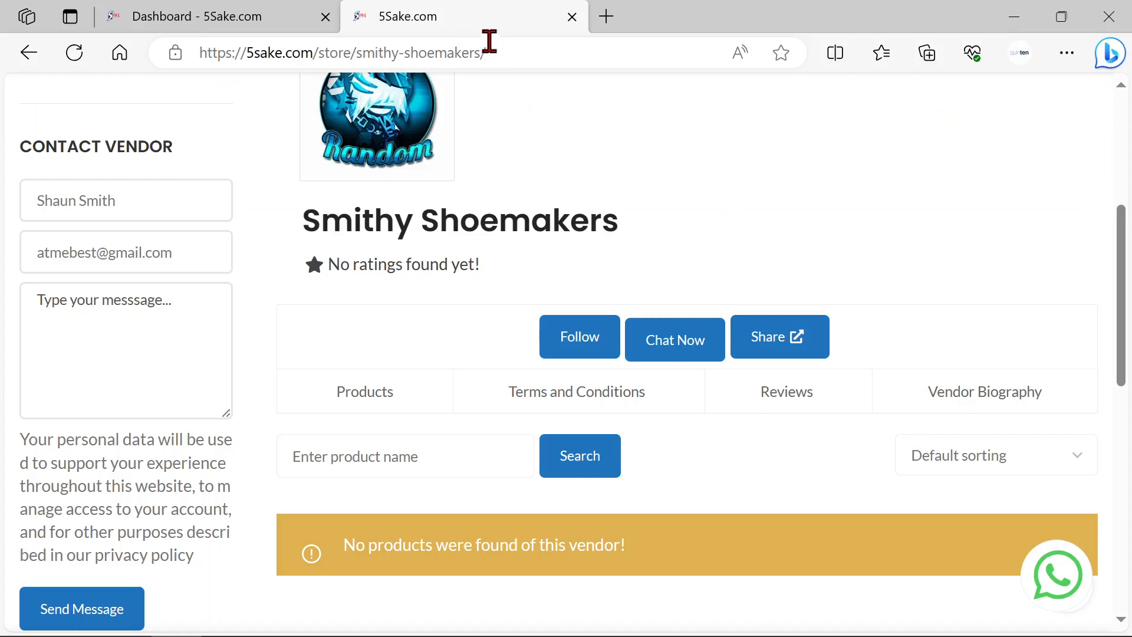
click(76, 54)
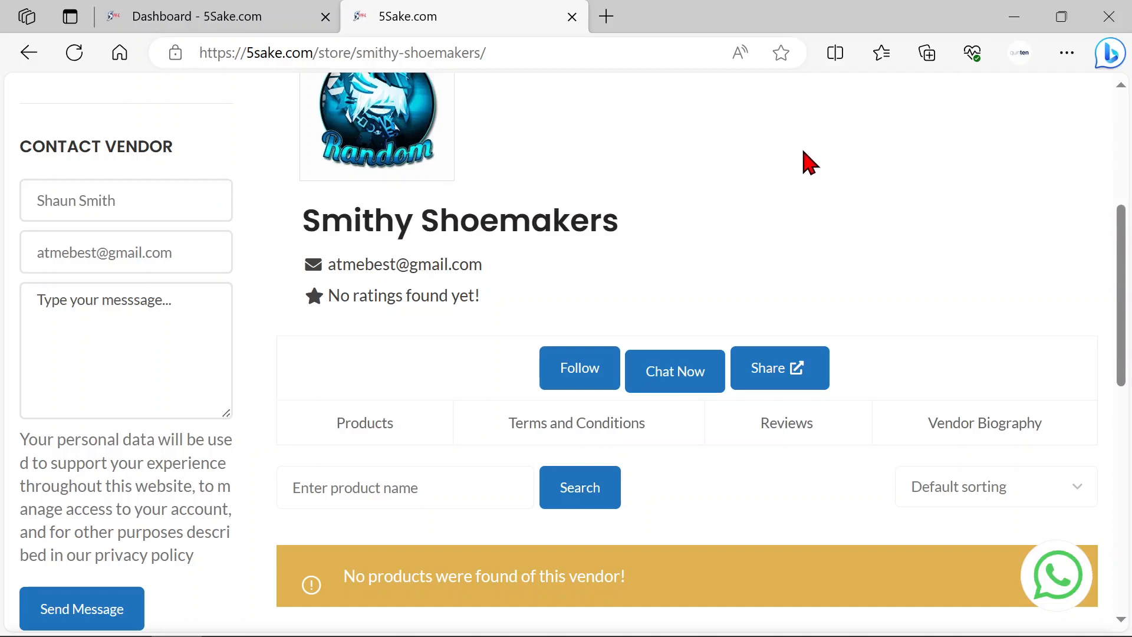
scroll(814, 171, down, 2)
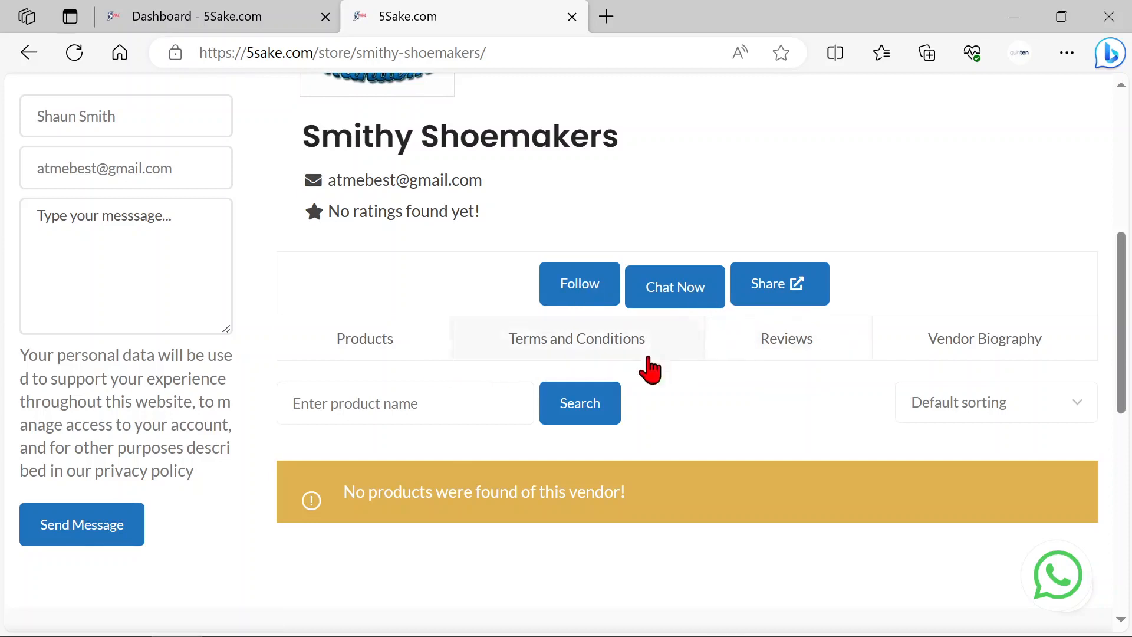
Step: Open the Terms and Conditions section of the public store page and read the listed terms
scroll(449, 373, down, 1)
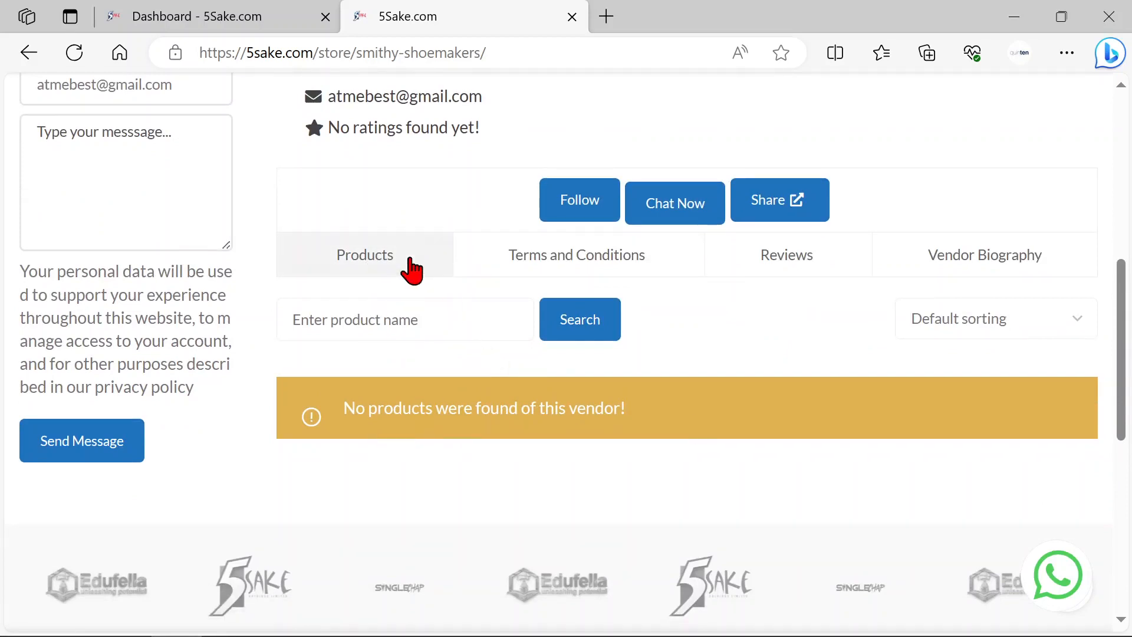
click(562, 265)
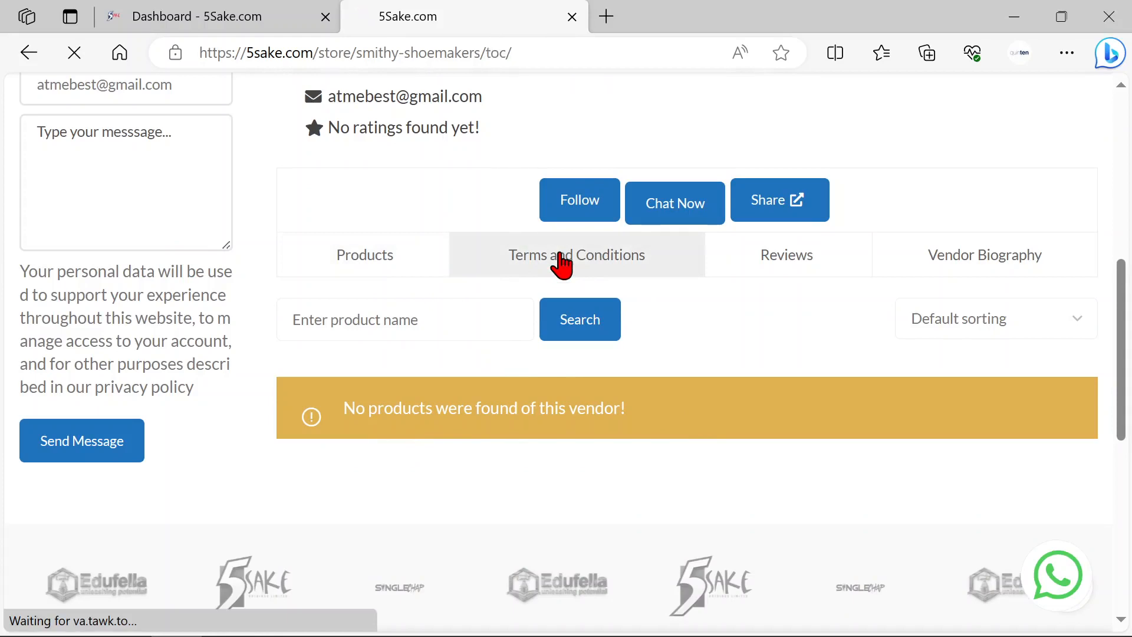
scroll(786, 401, down, 10)
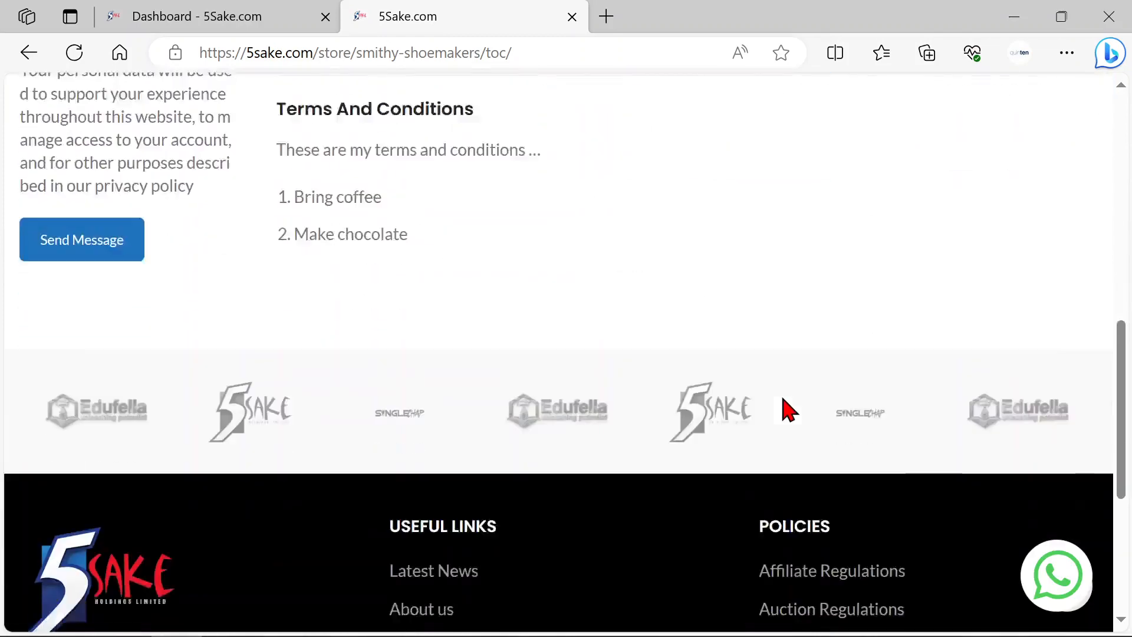
scroll(754, 374, up, 2)
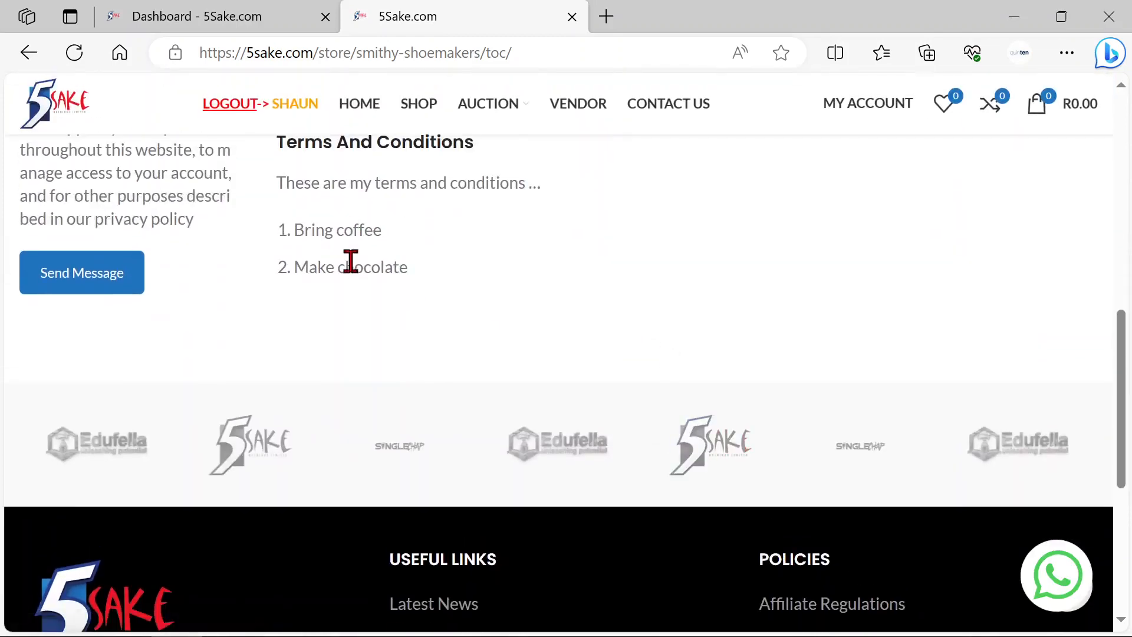
scroll(596, 342, up, 3)
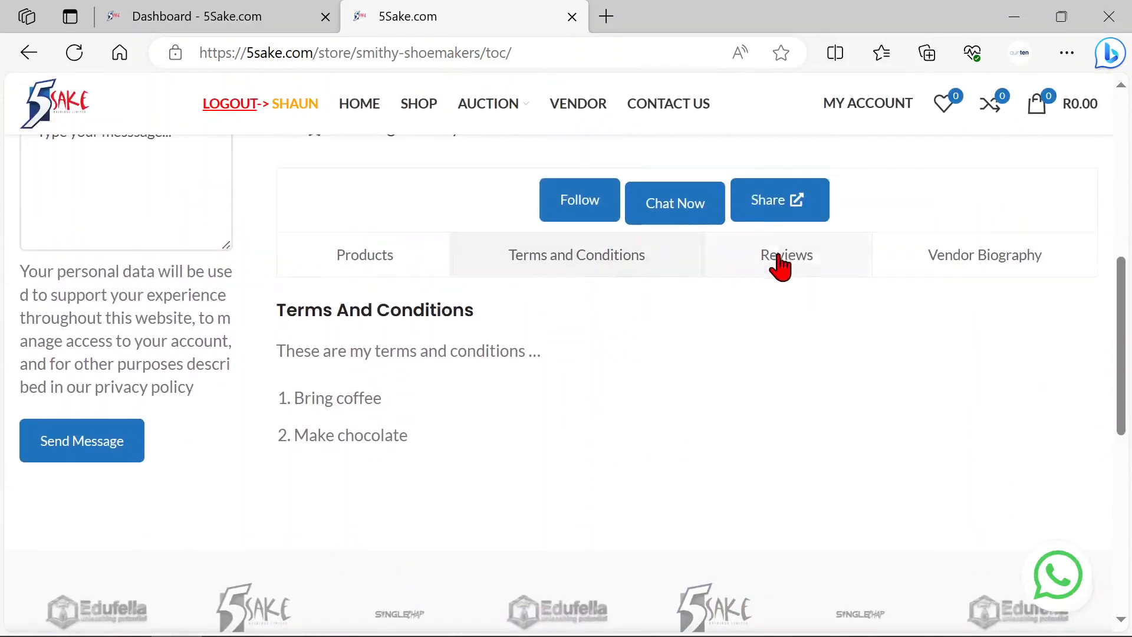
Step: View the Reviews and Vendor Biography sections of the public store page
click(777, 254)
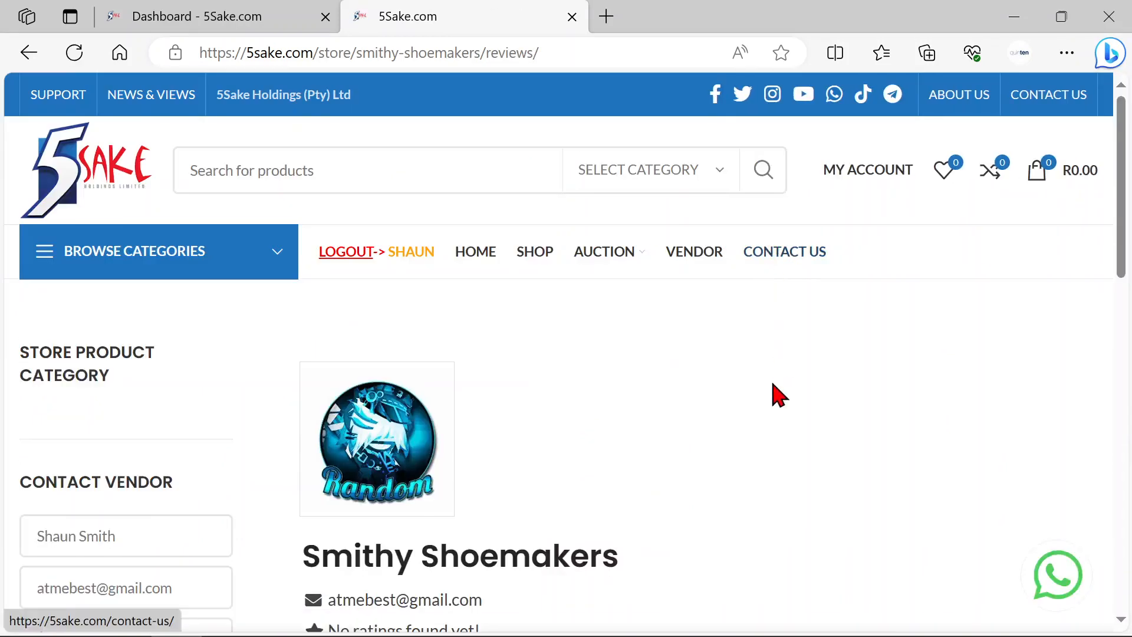
scroll(799, 406, down, 6)
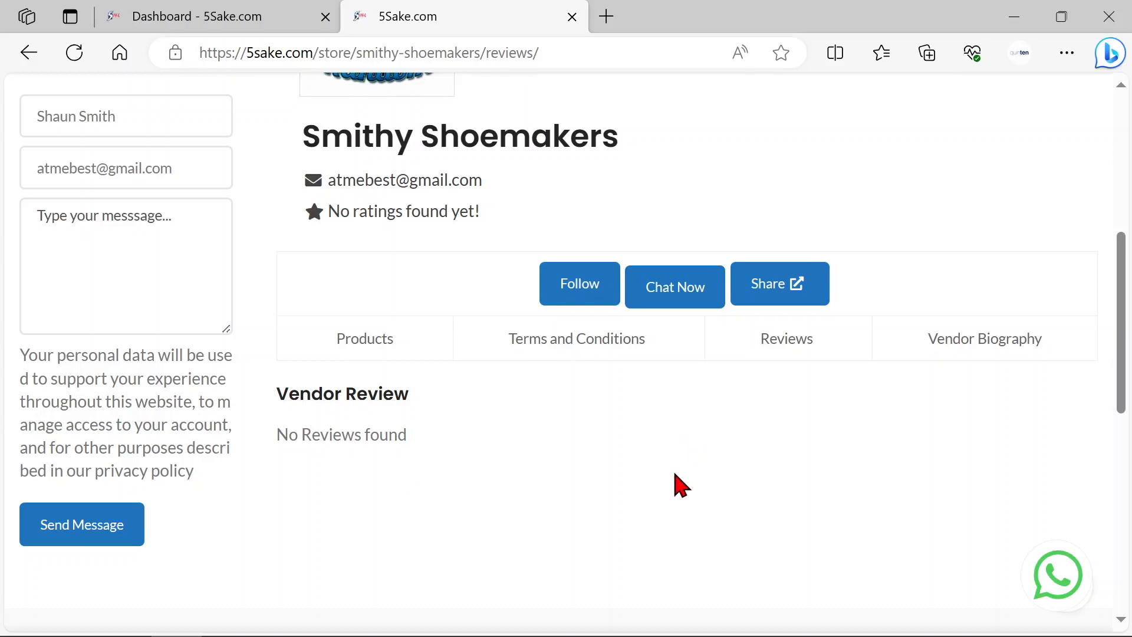
click(977, 348)
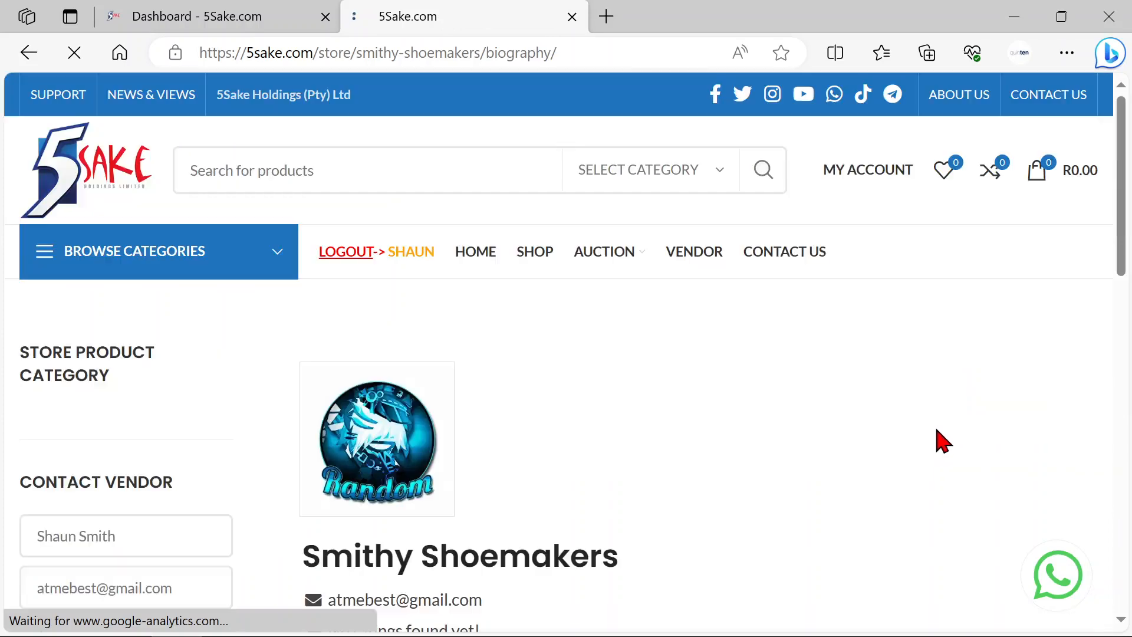
scroll(877, 432, down, 1)
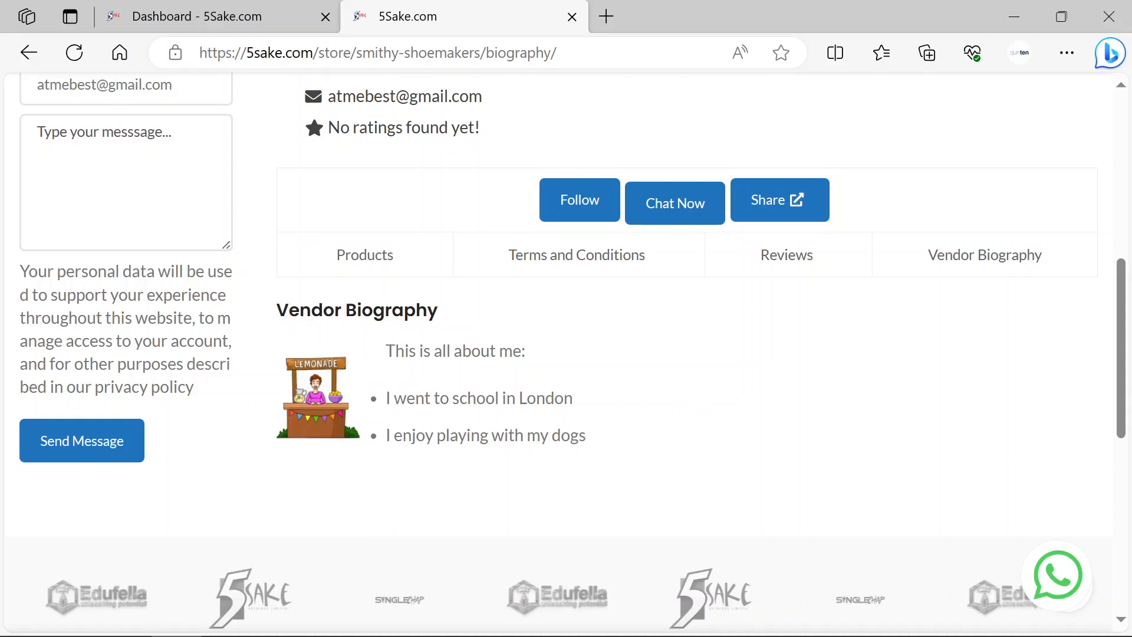
click(532, 636)
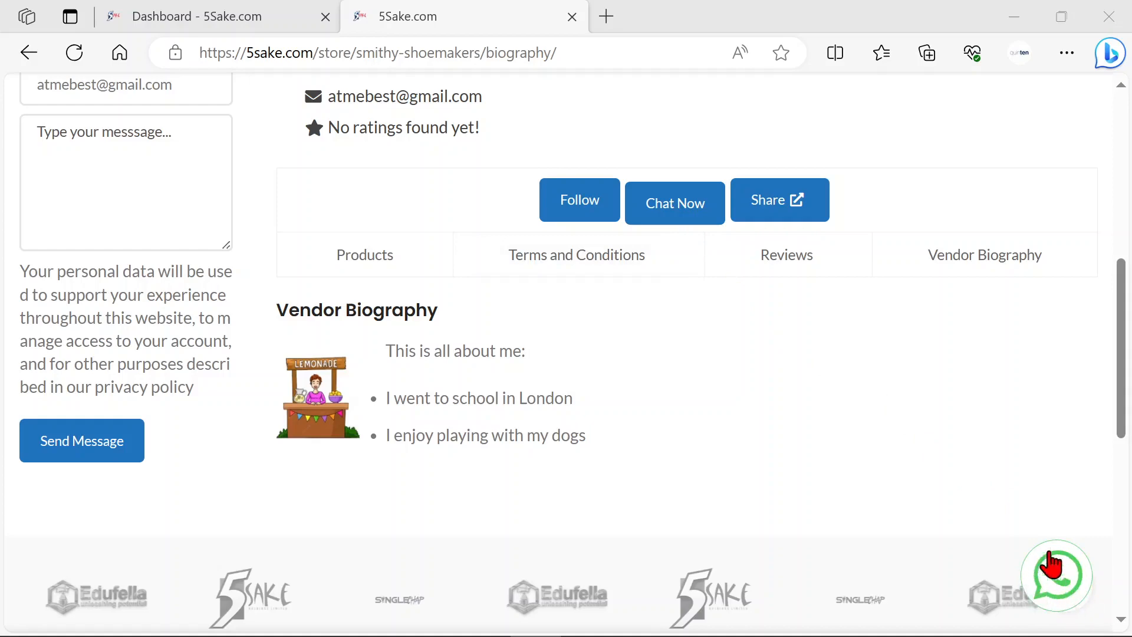
Step: Test the public store page's WhatsApp chat link and return to the Vendor Biography section
scroll(1006, 503, down, 2)
scroll(1009, 504, up, 6)
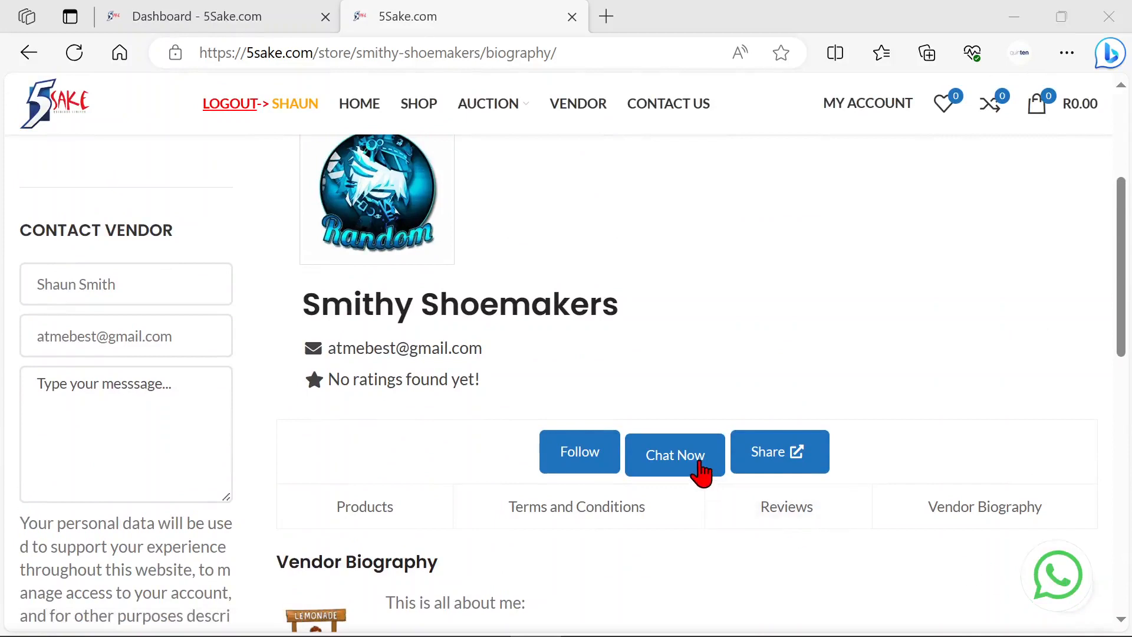
click(1055, 589)
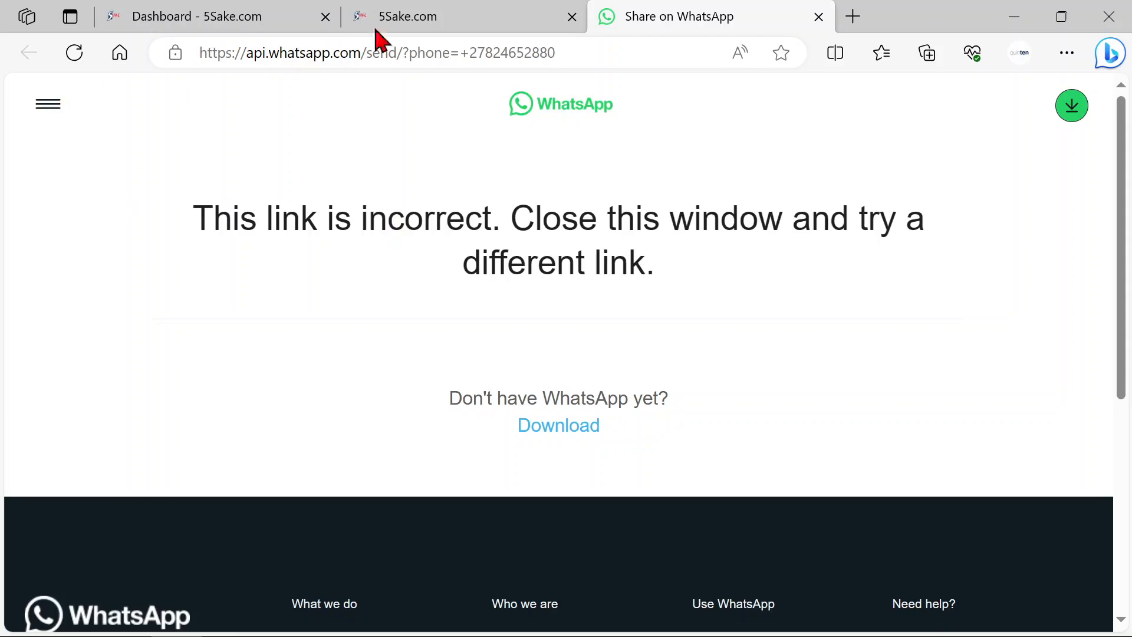
click(424, 21)
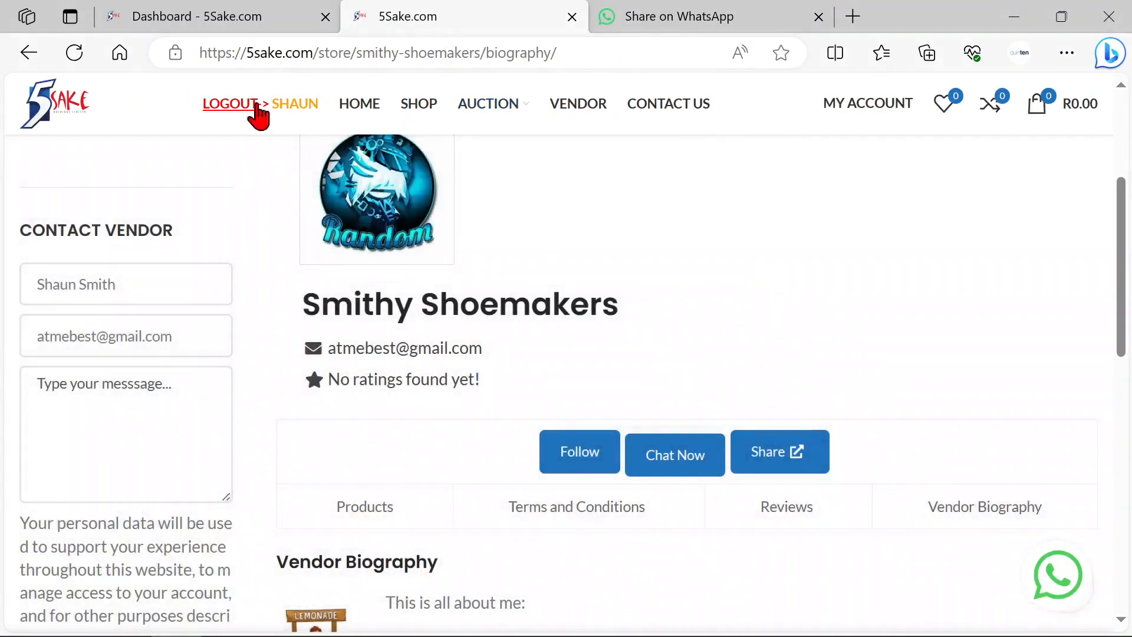
scroll(776, 311, down, 5)
scroll(664, 336, up, 3)
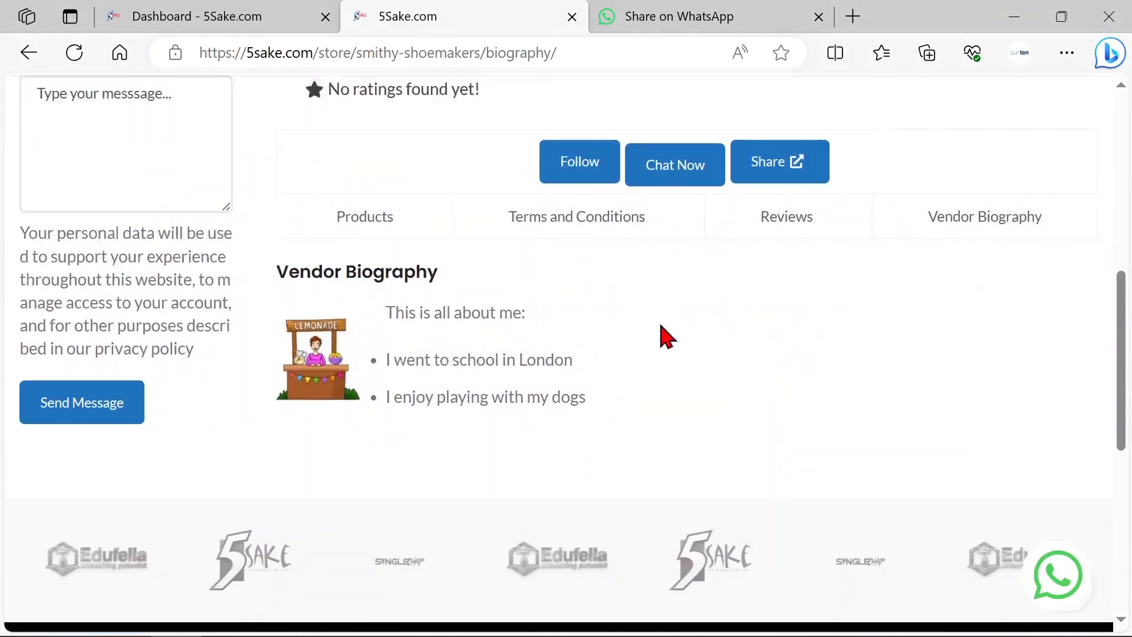
Step: Return to the dashboard's store settings and review the vacation and order limit sections
click(239, 22)
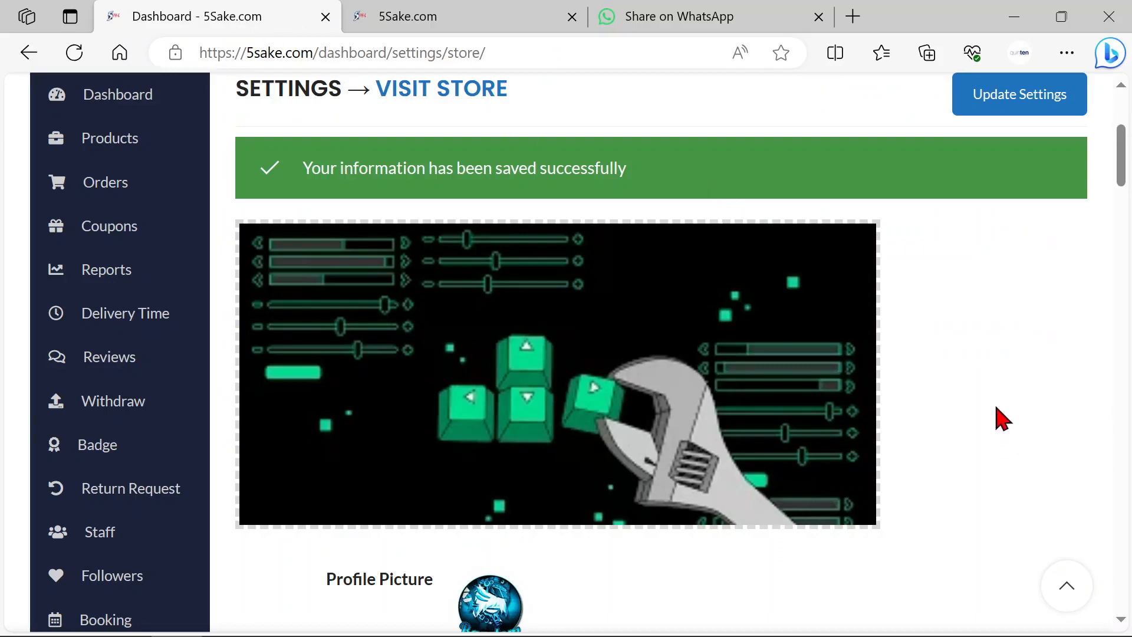
scroll(1024, 399, down, 15)
scroll(1029, 407, down, 20)
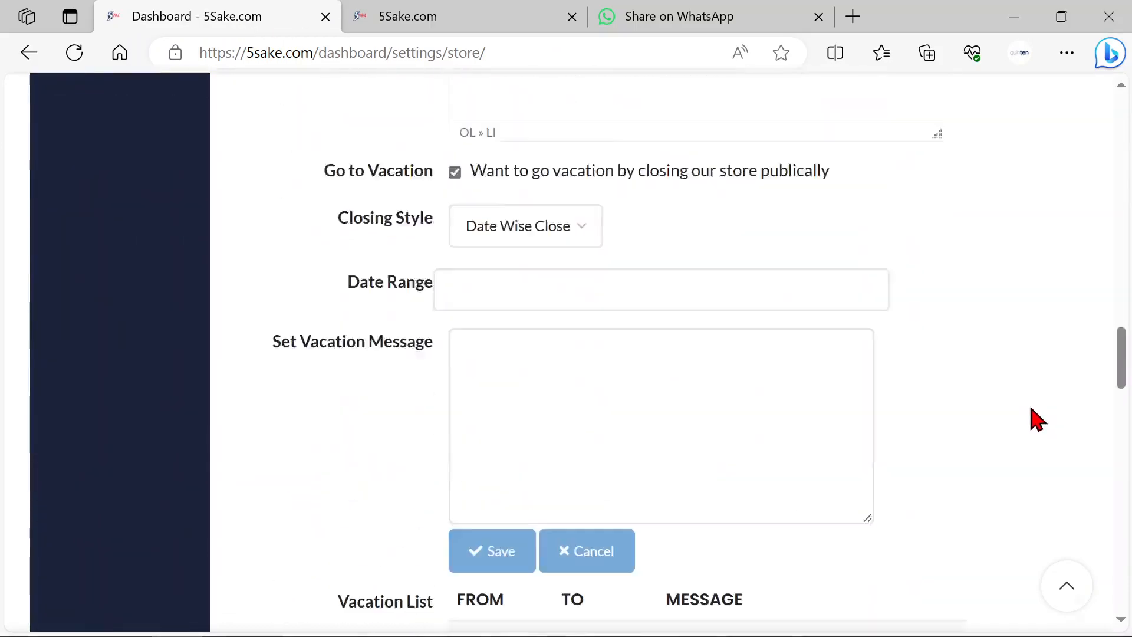
scroll(1023, 429, down, 6)
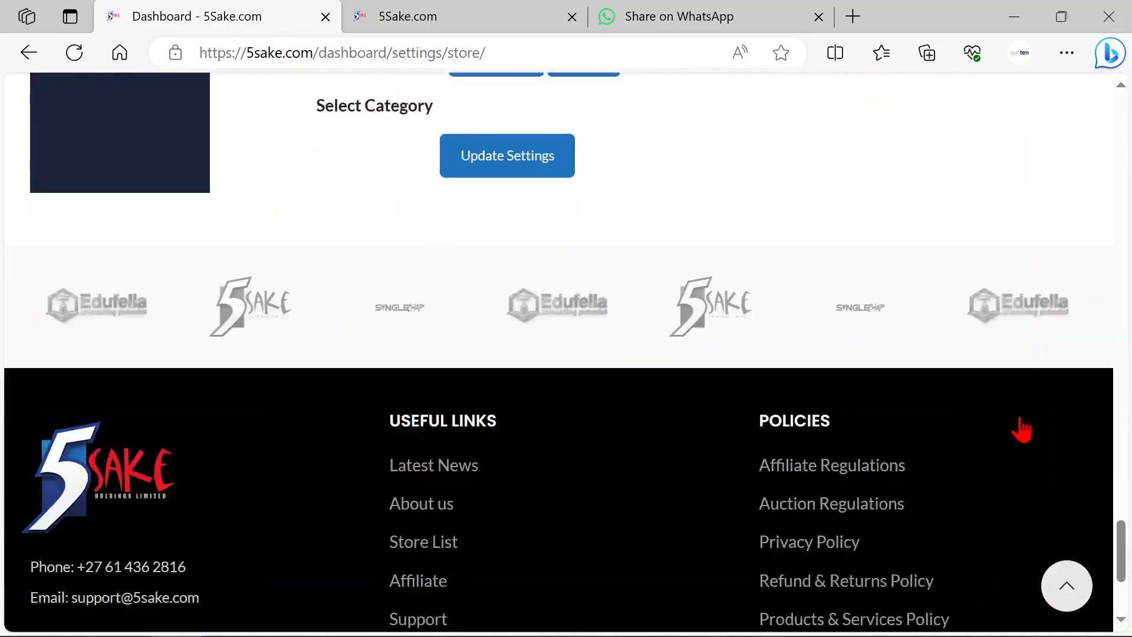
scroll(1011, 416, up, 3)
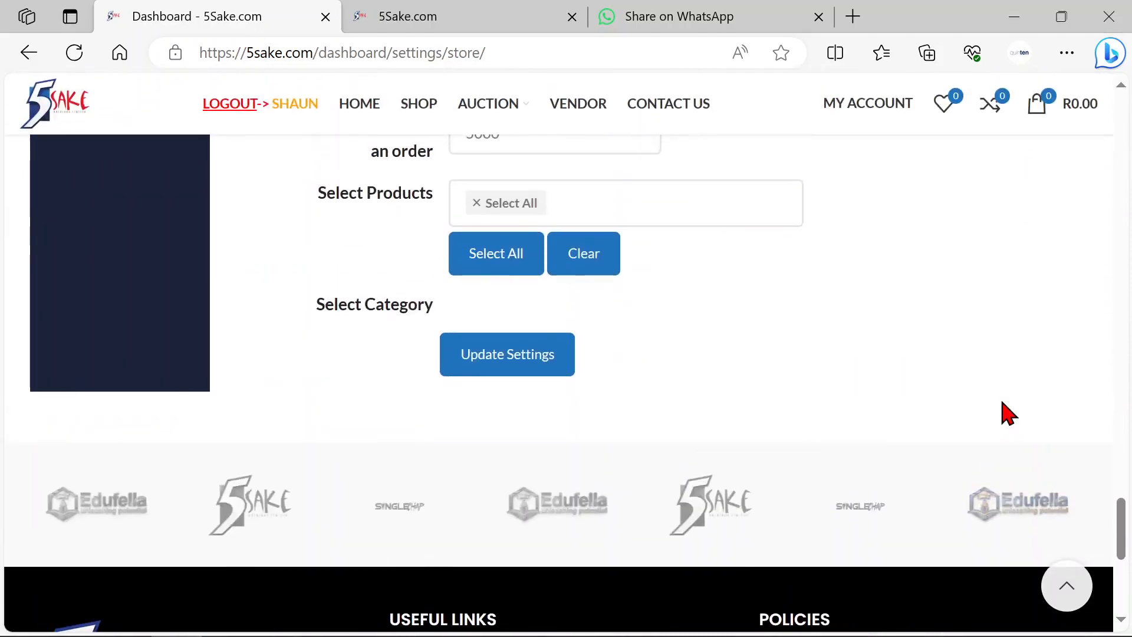
scroll(1001, 413, up, 15)
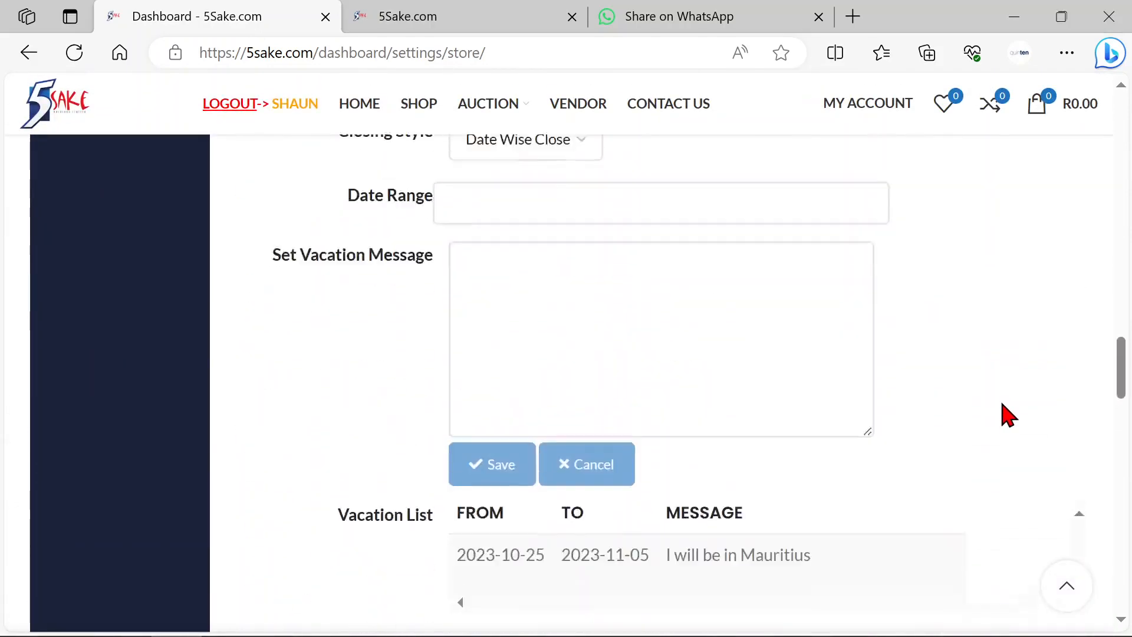
drag(1124, 336, 1127, 150)
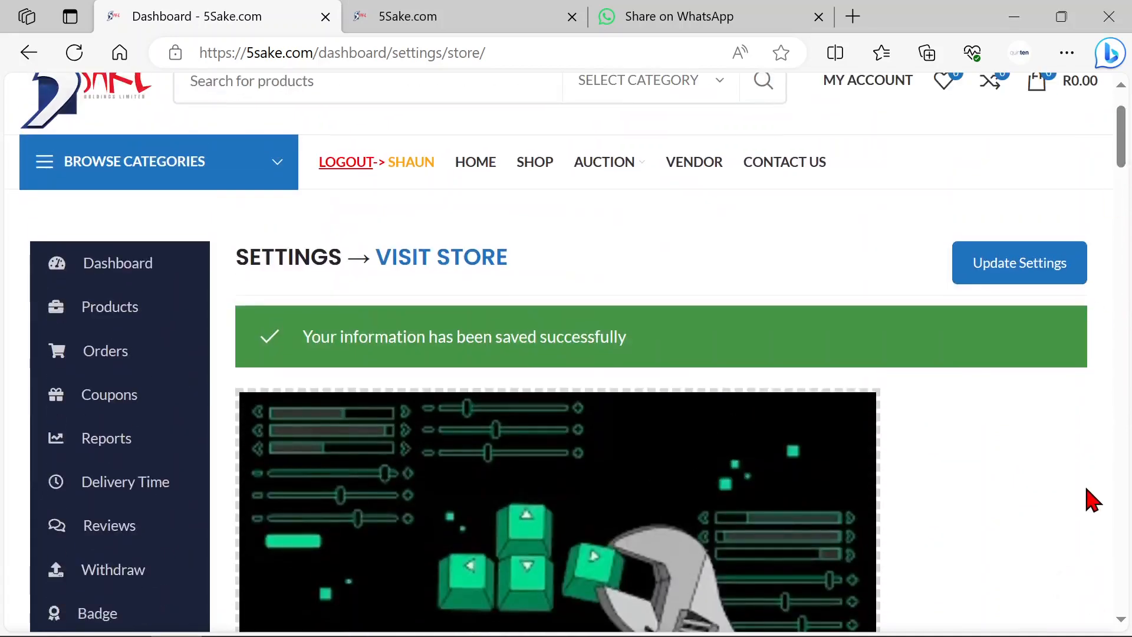